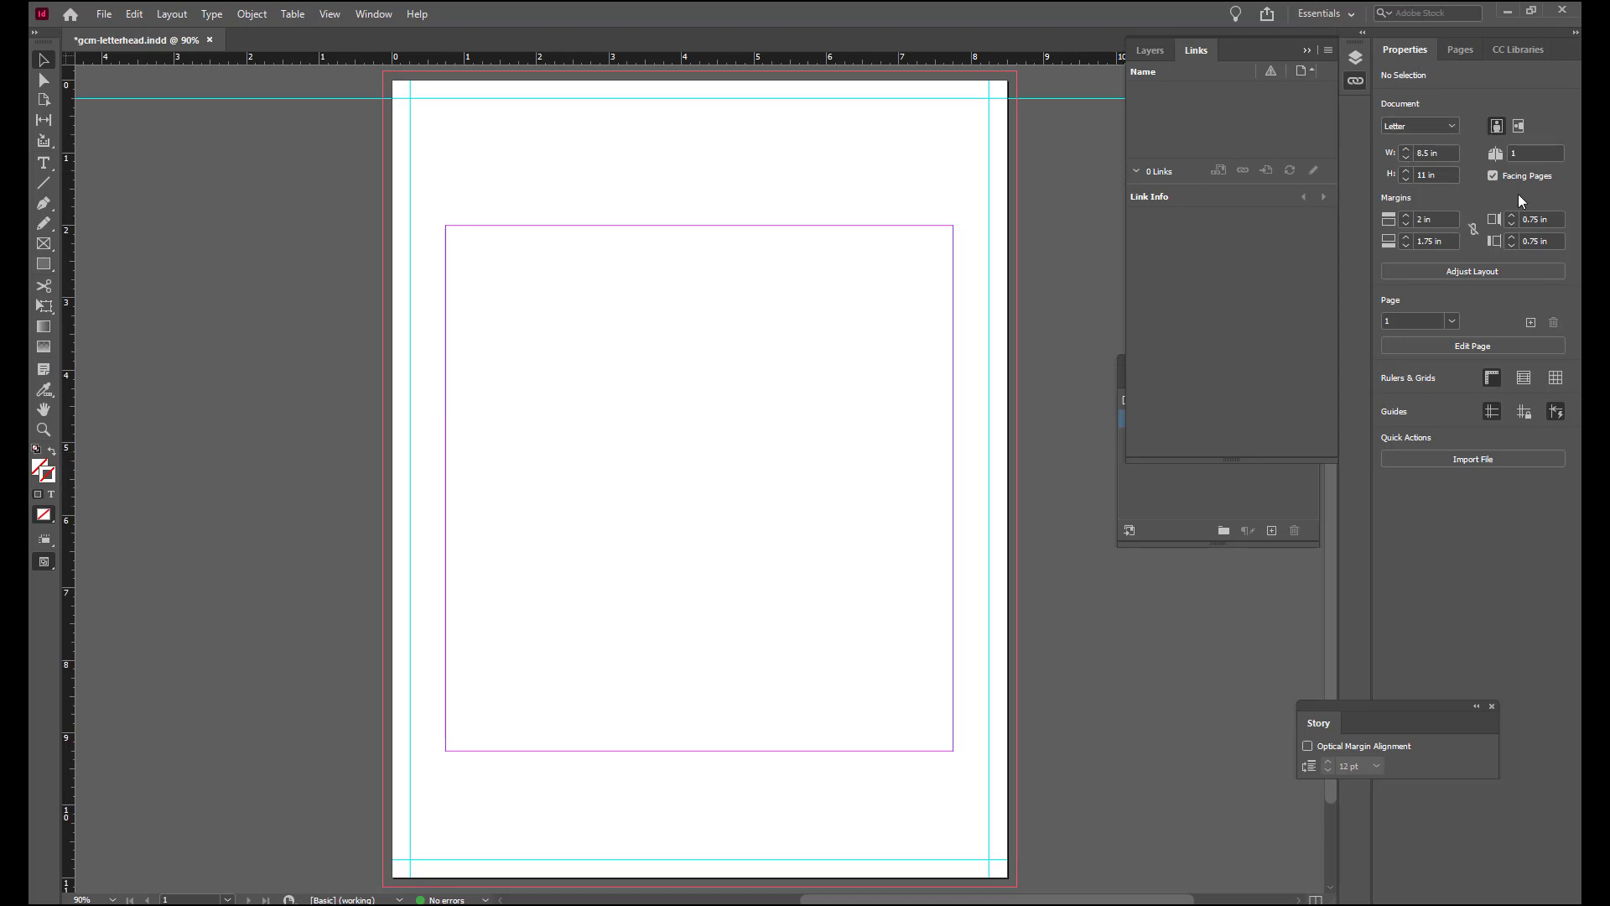
key(ctrl+d)
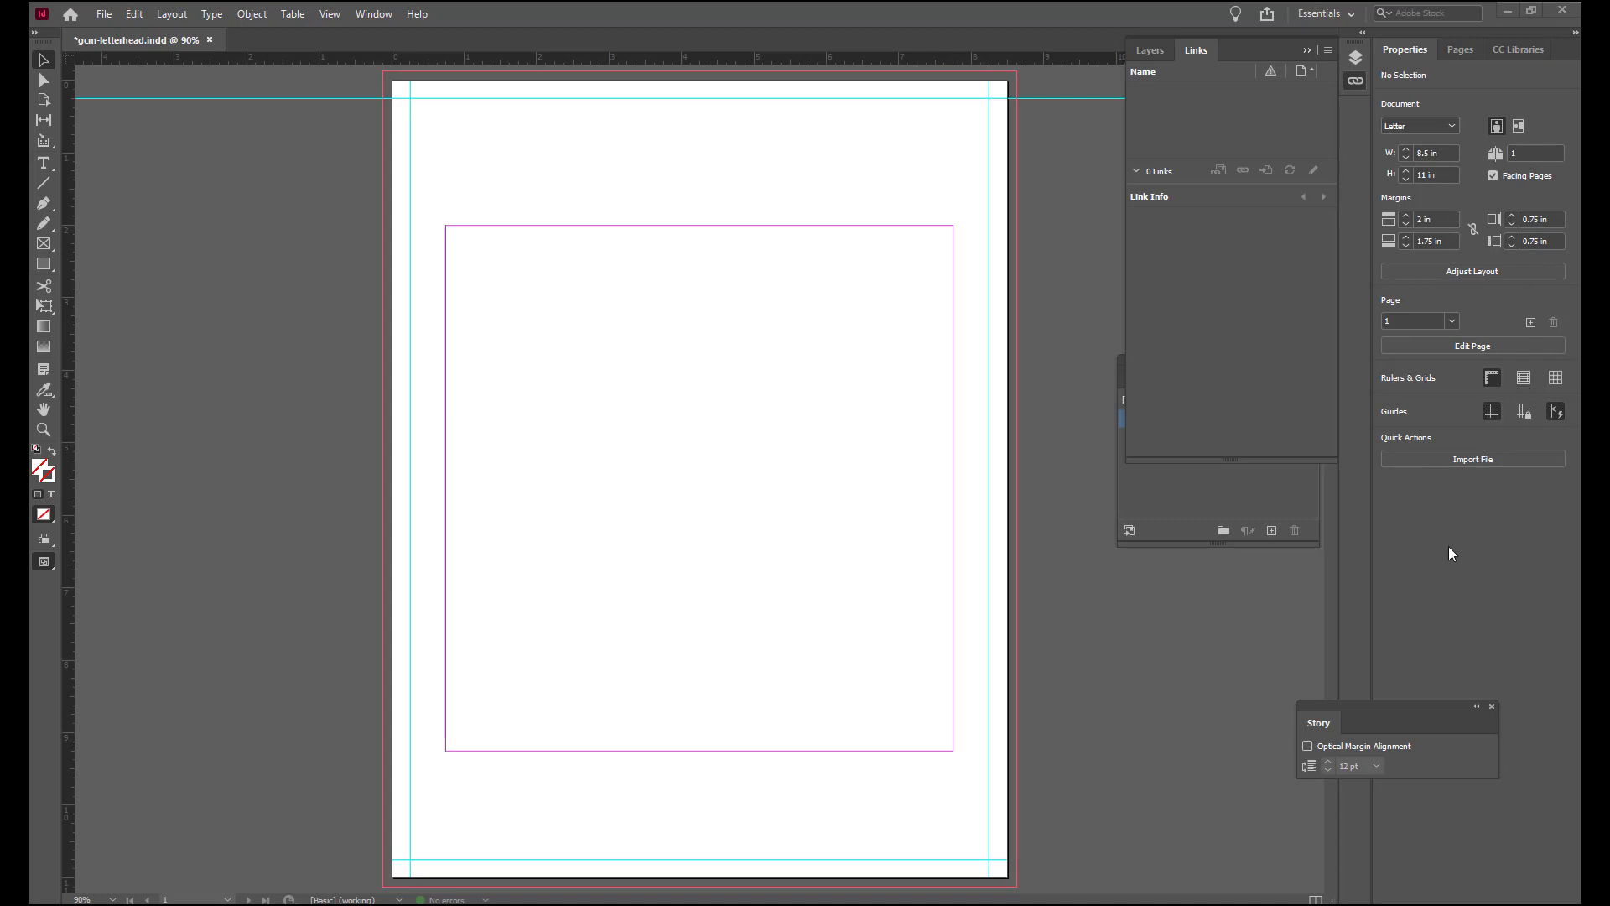
click(1451, 321)
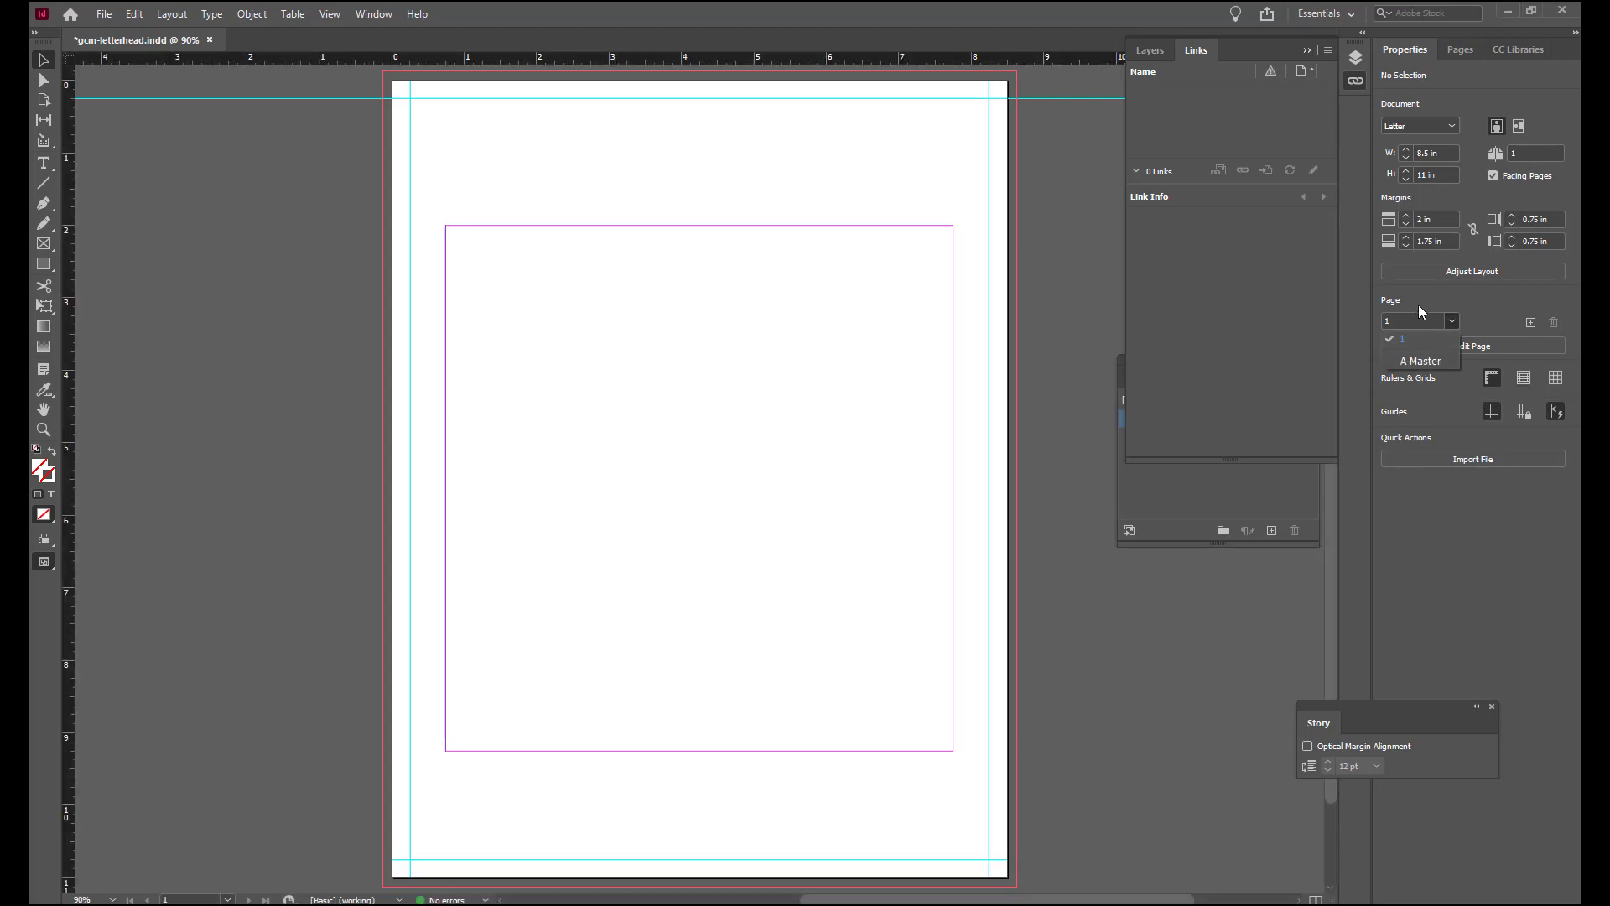
click(1420, 304)
Step: Toggle the rulers, baseline grid, document grid and guides one after another, restoring each to its original display state
click(1497, 379)
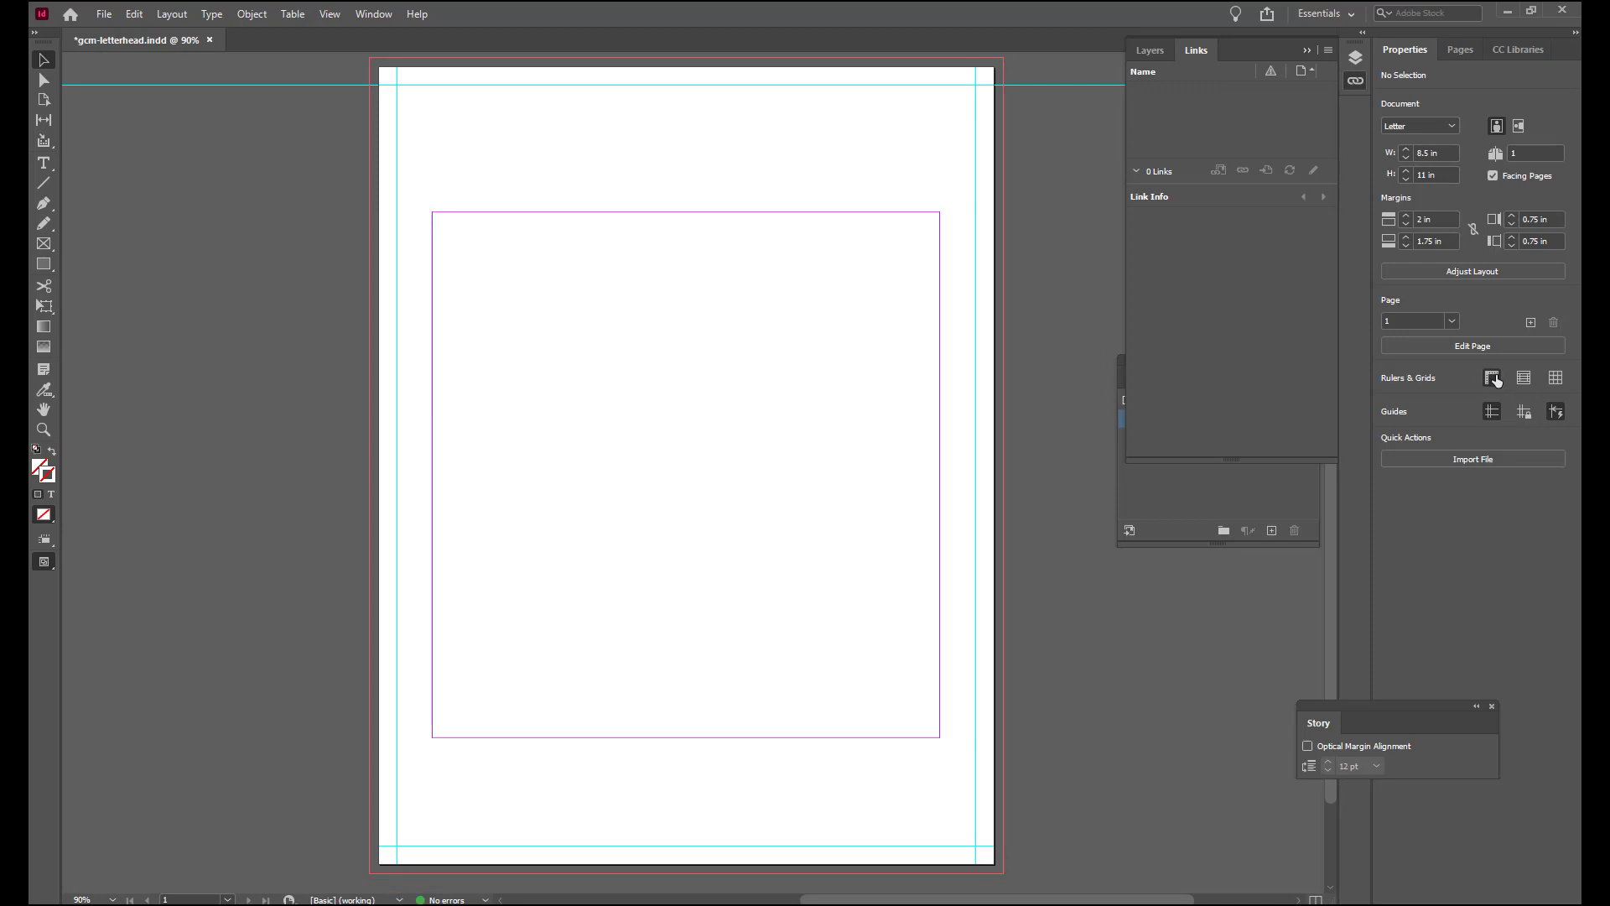
click(1497, 379)
click(1525, 379)
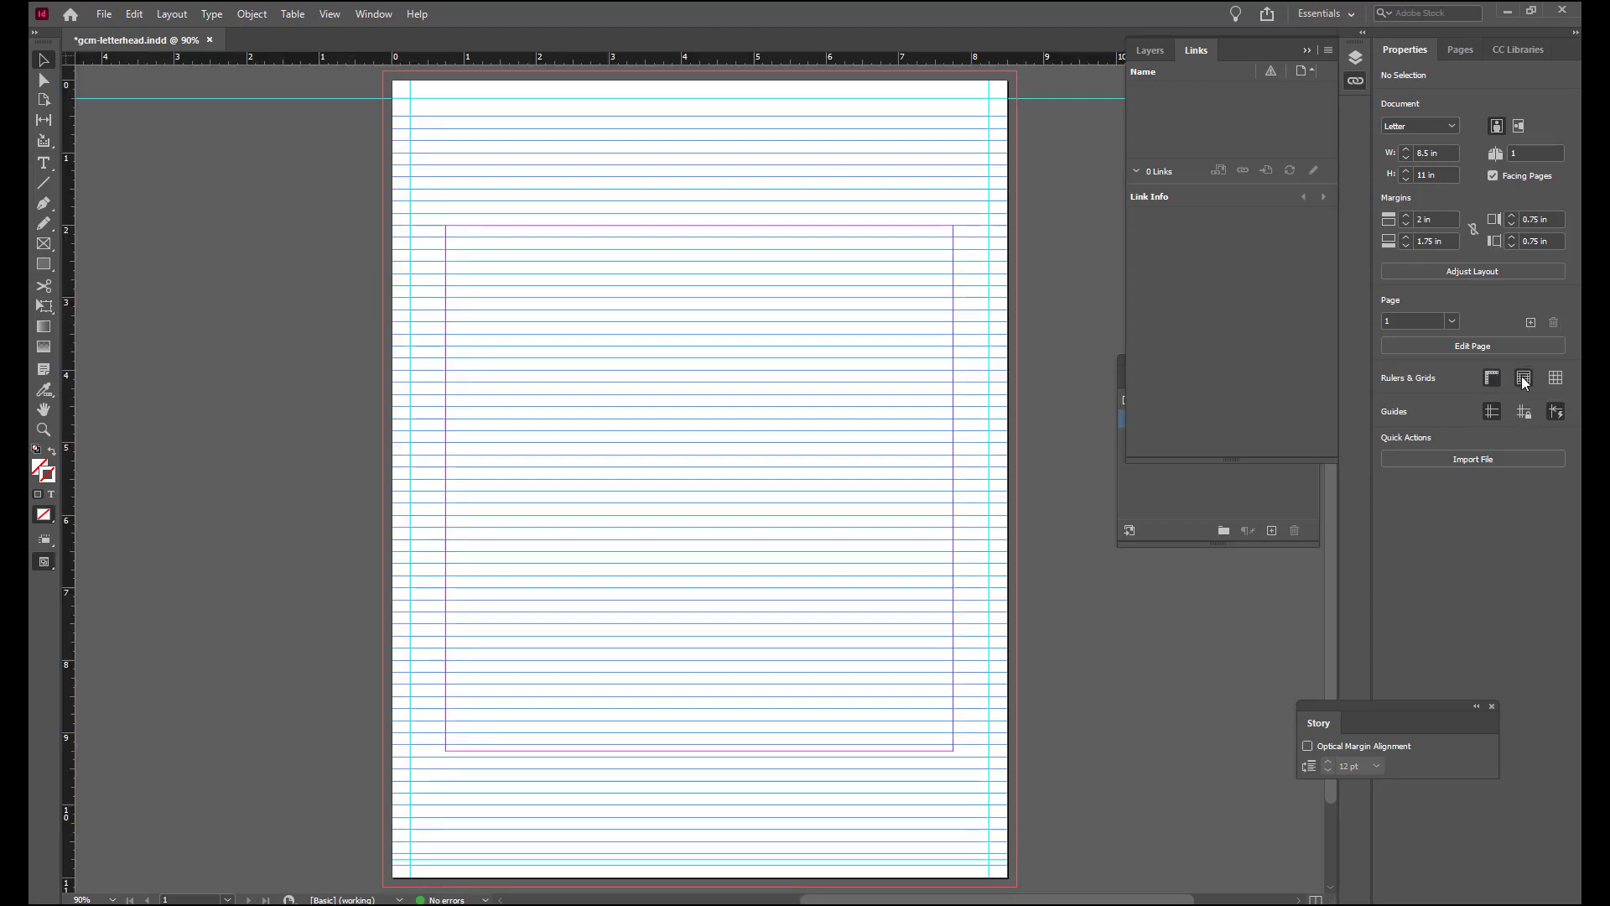
click(1525, 379)
click(1555, 379)
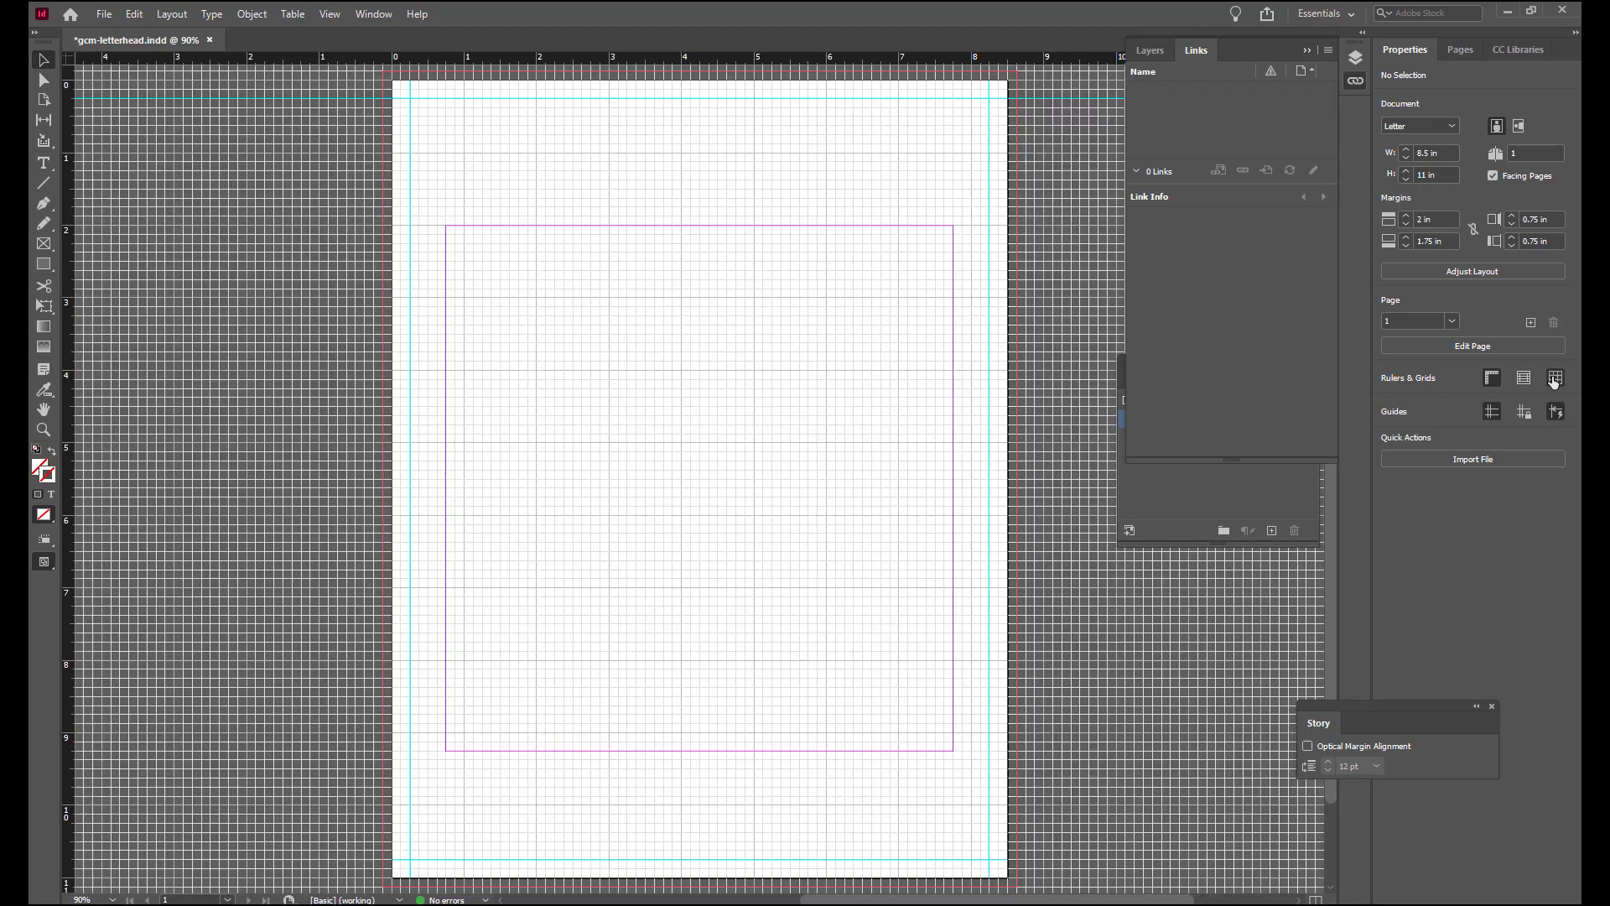
click(1555, 379)
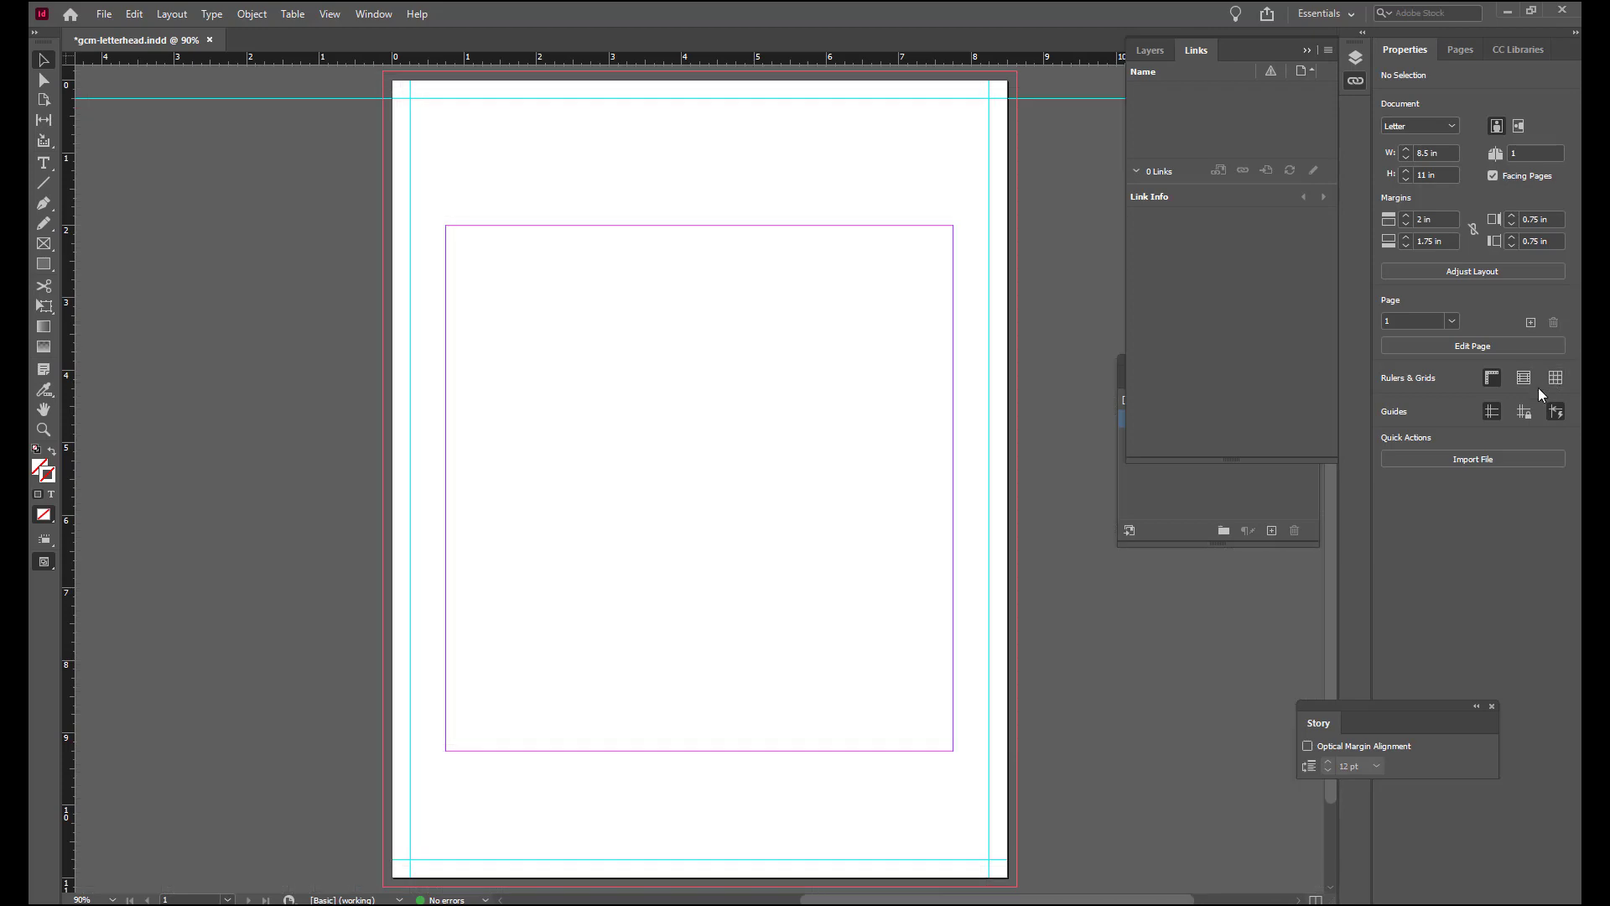
click(1493, 417)
click(1494, 418)
Step: Show the Control panel and compare the options it offers for the Line, Type, Rectangle and Pen tools
click(374, 14)
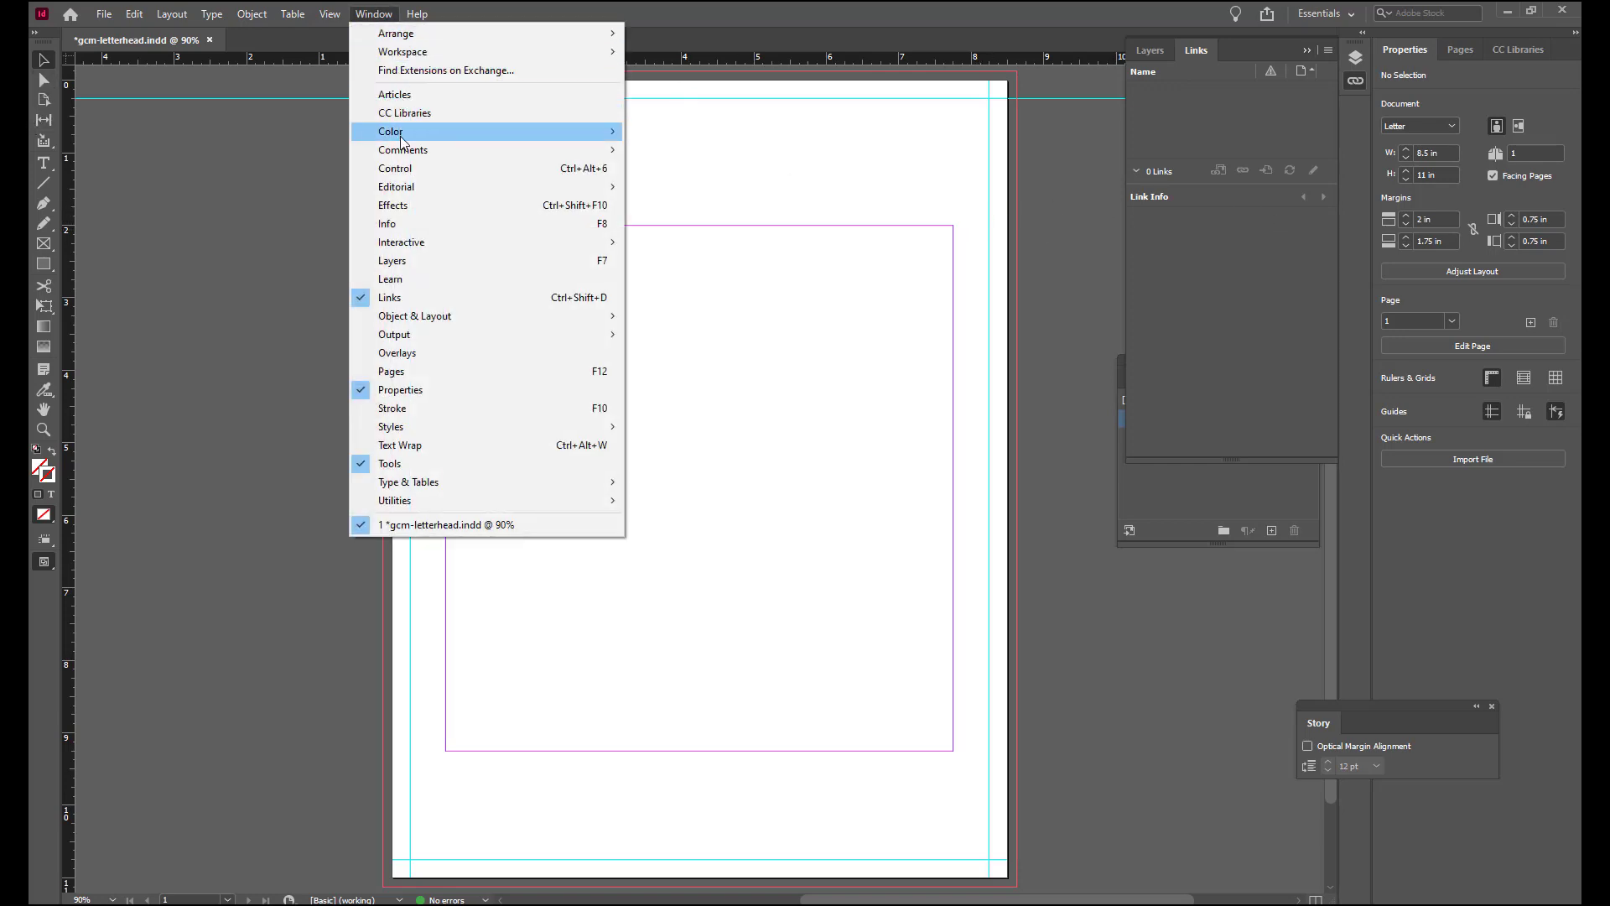
click(397, 169)
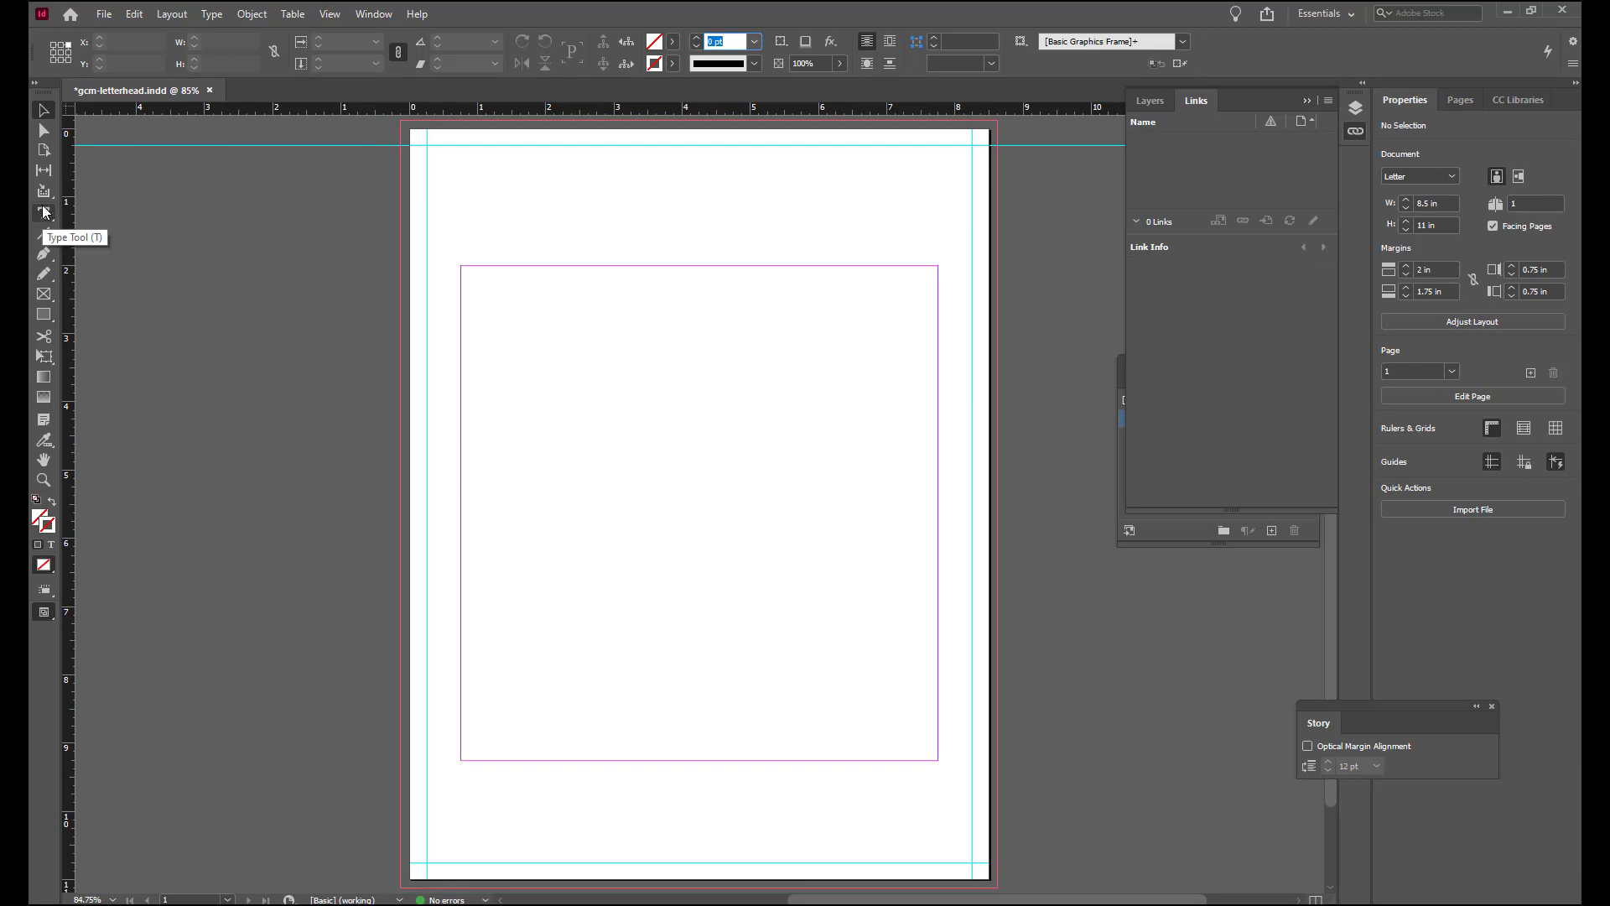
click(42, 235)
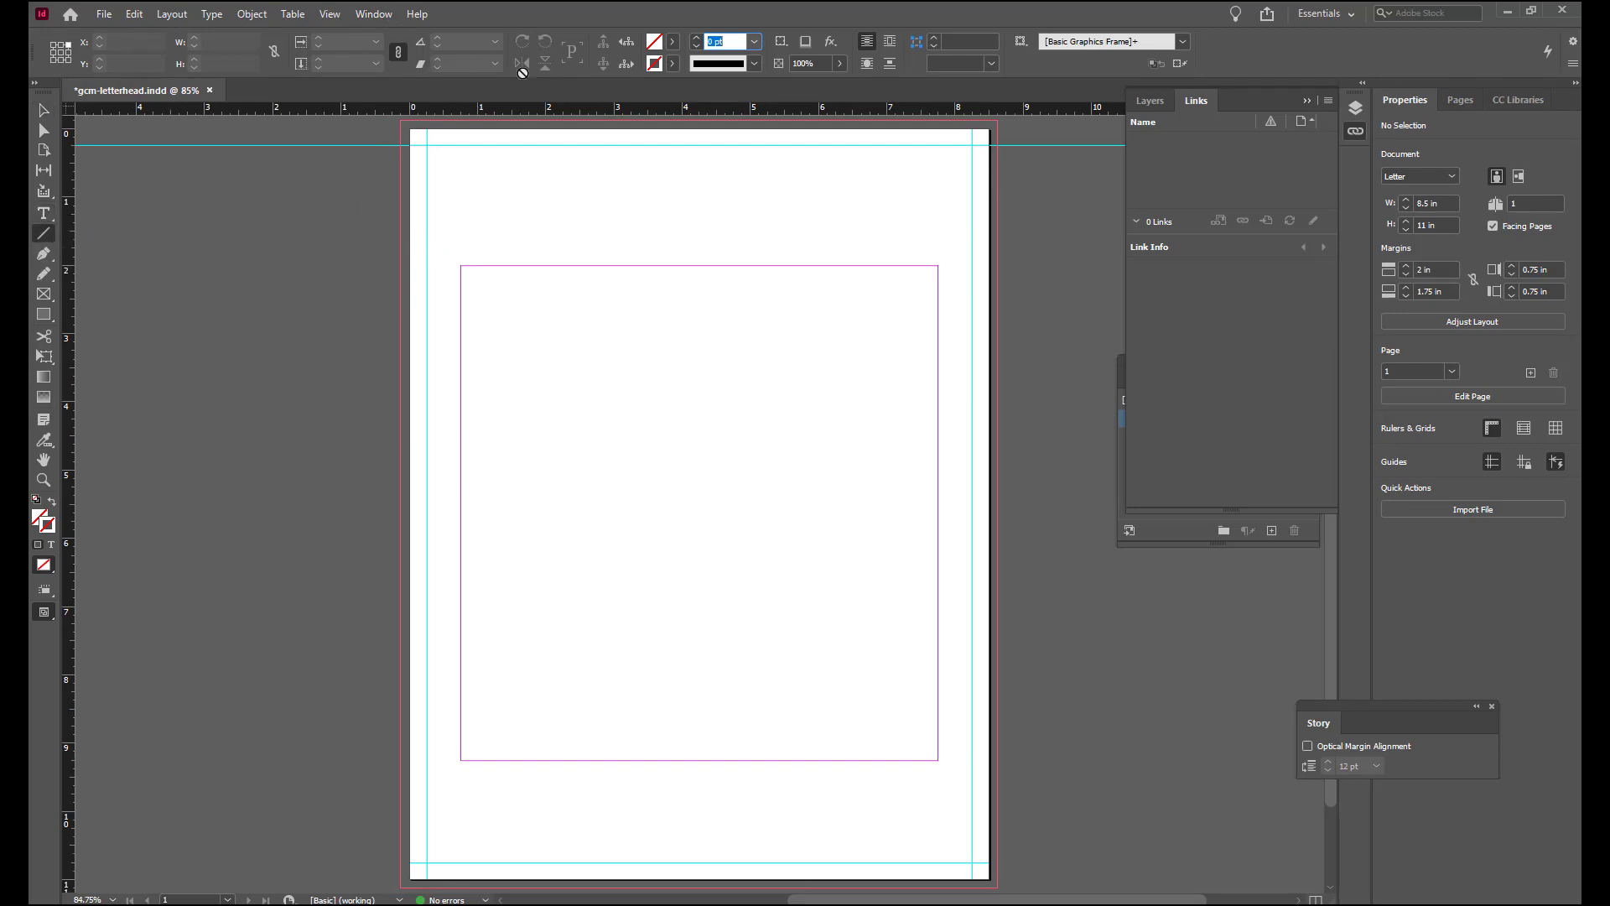
click(45, 213)
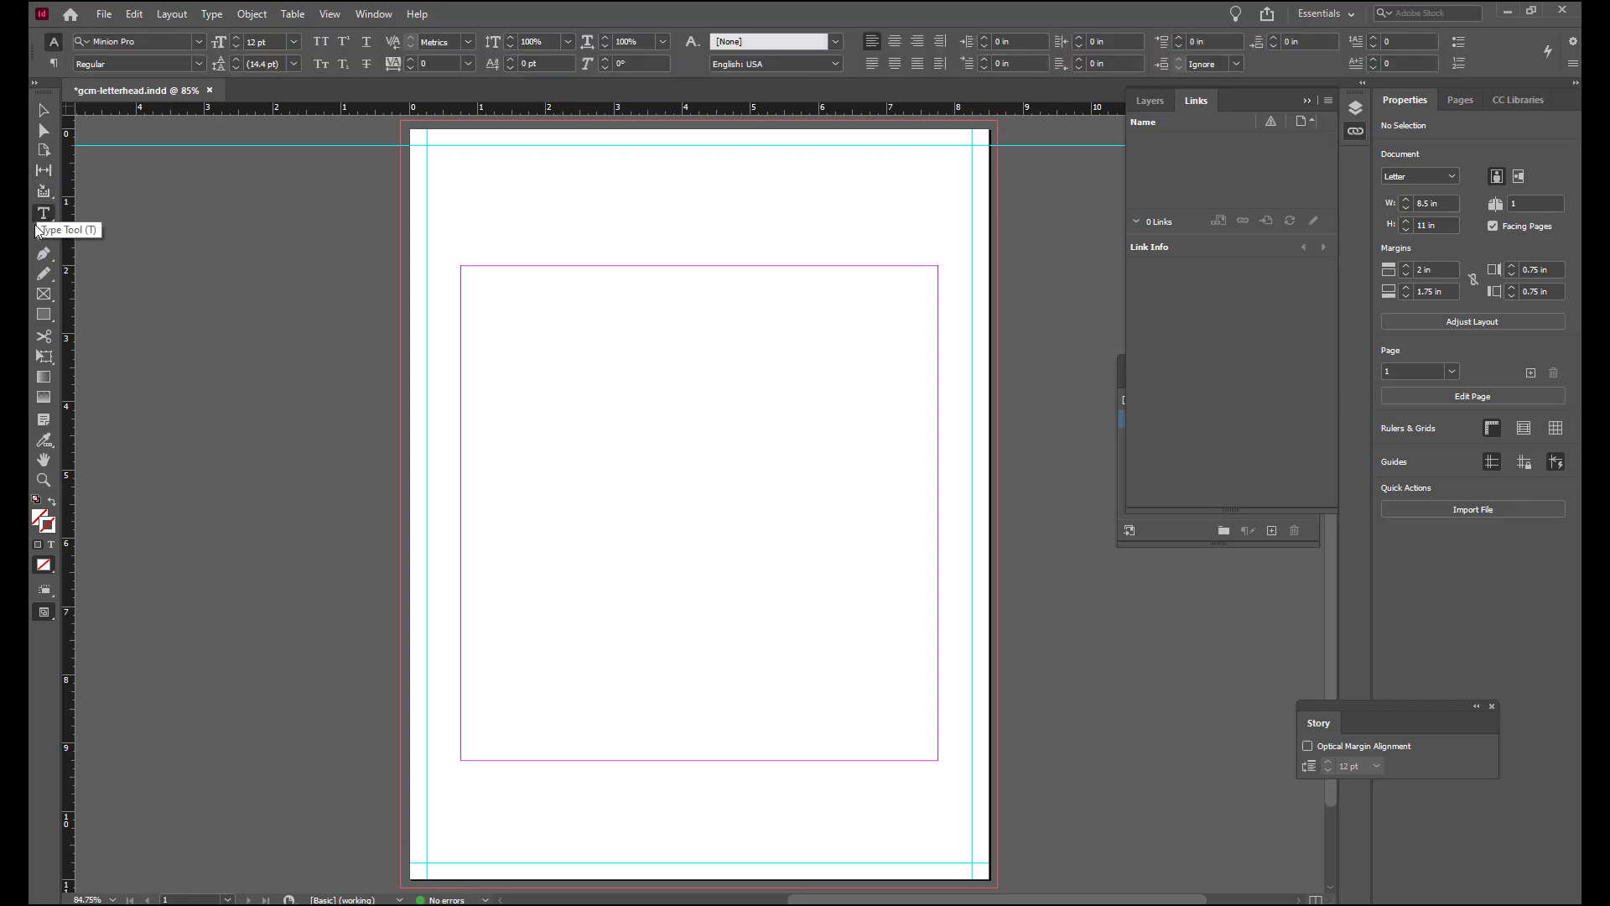
click(45, 234)
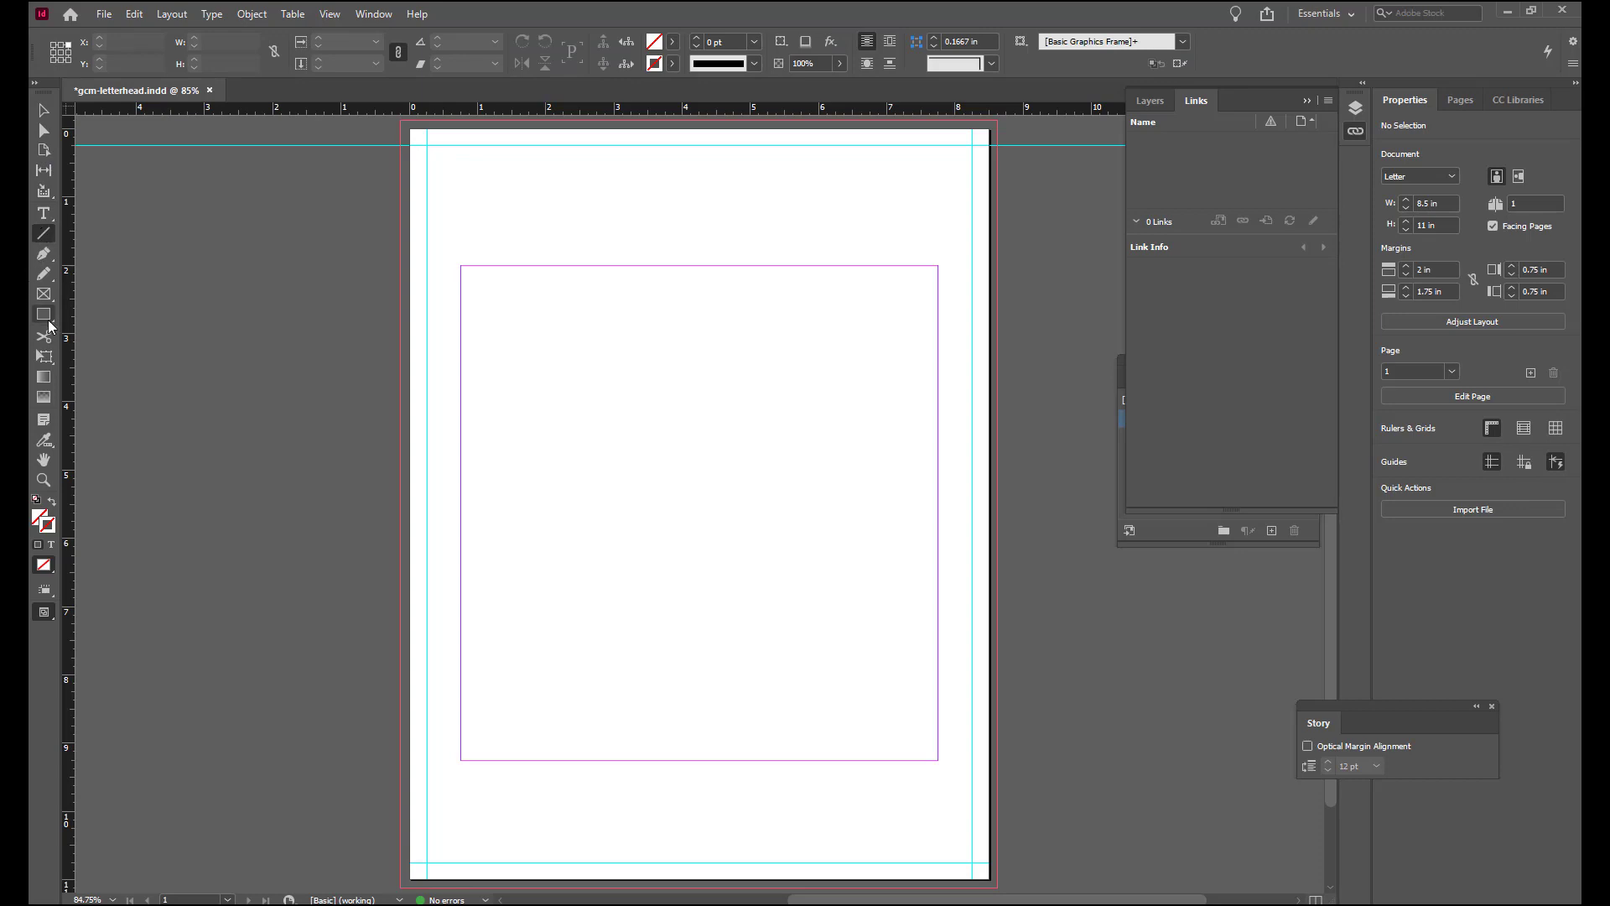
click(43, 315)
click(45, 255)
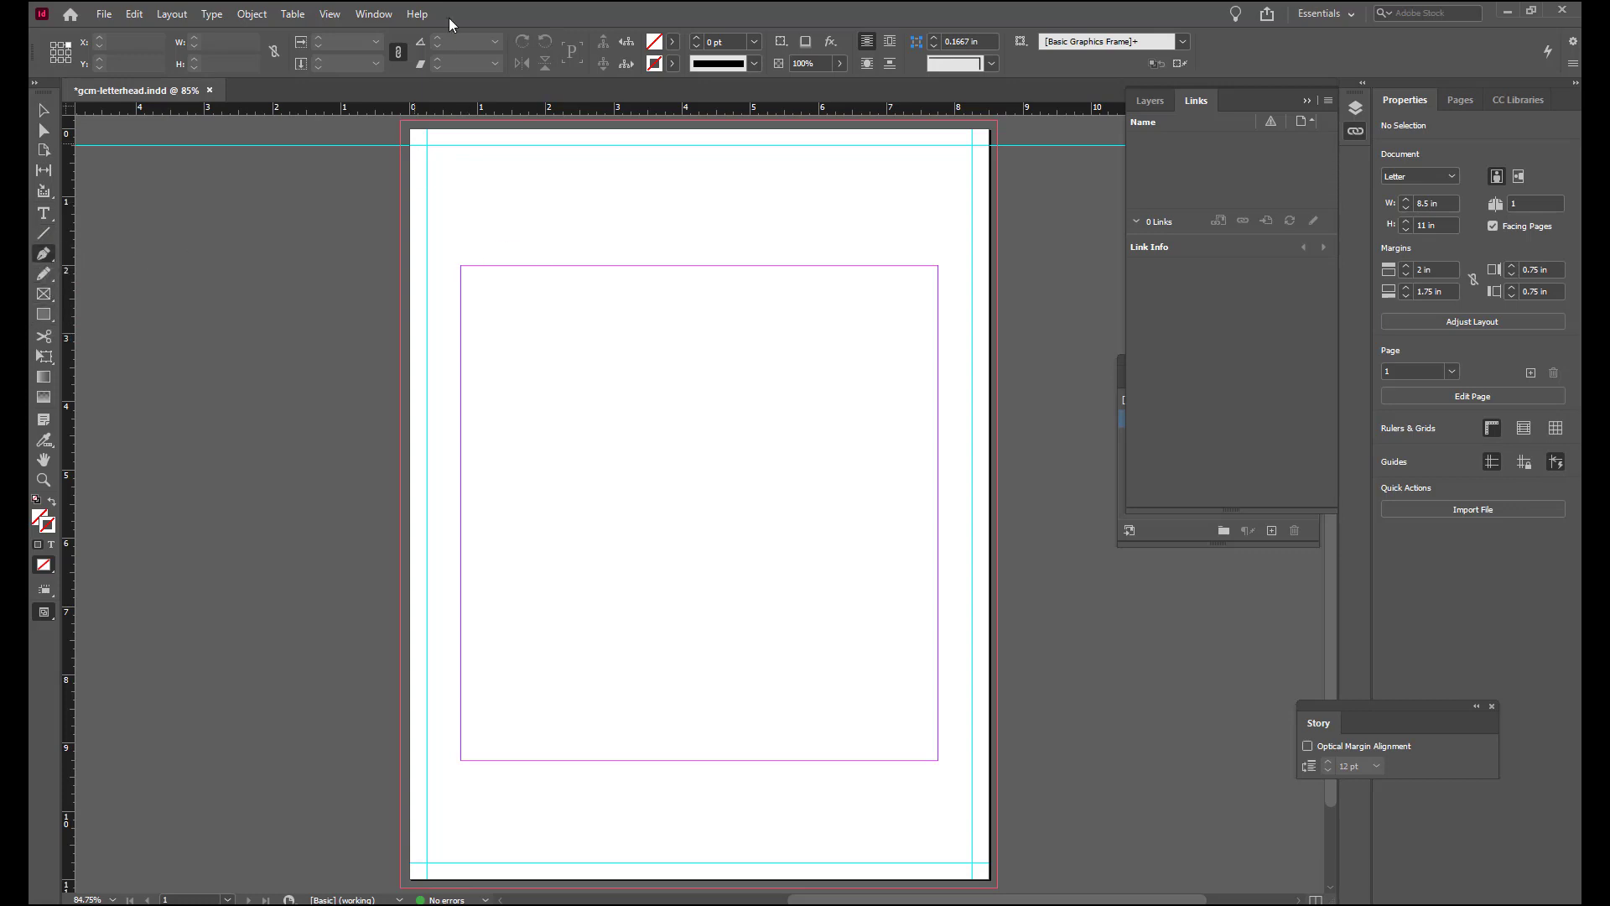
click(43, 213)
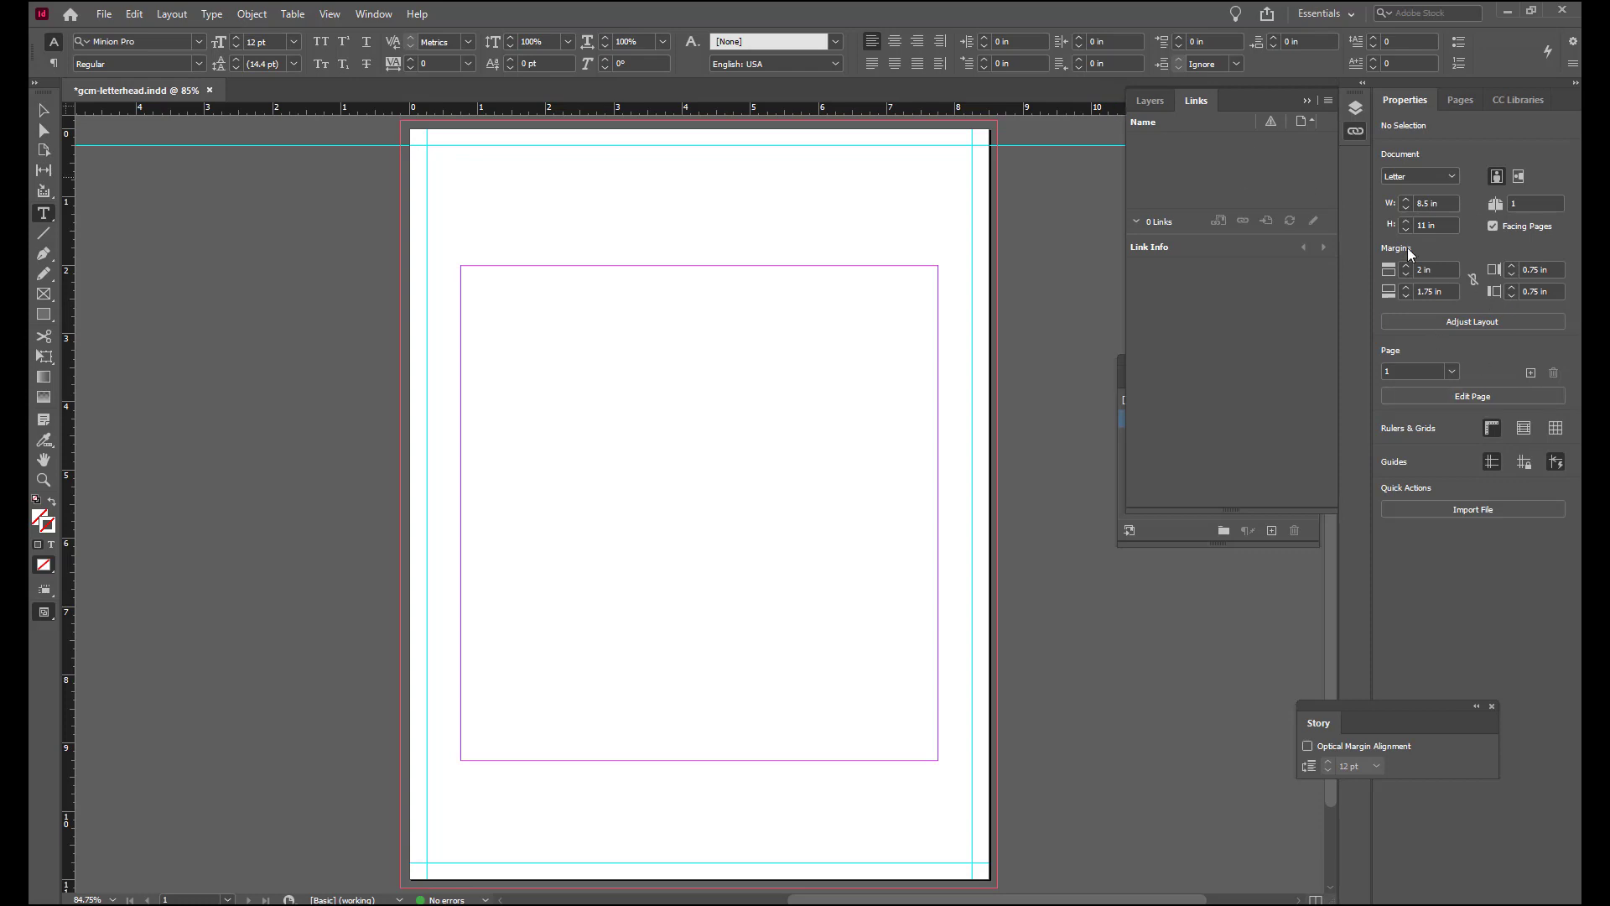
key(Return)
Step: Draw a horizontal line about 8.75 in long between the side bleed edges low on the page, with the default black stroke at 2 pt
click(48, 241)
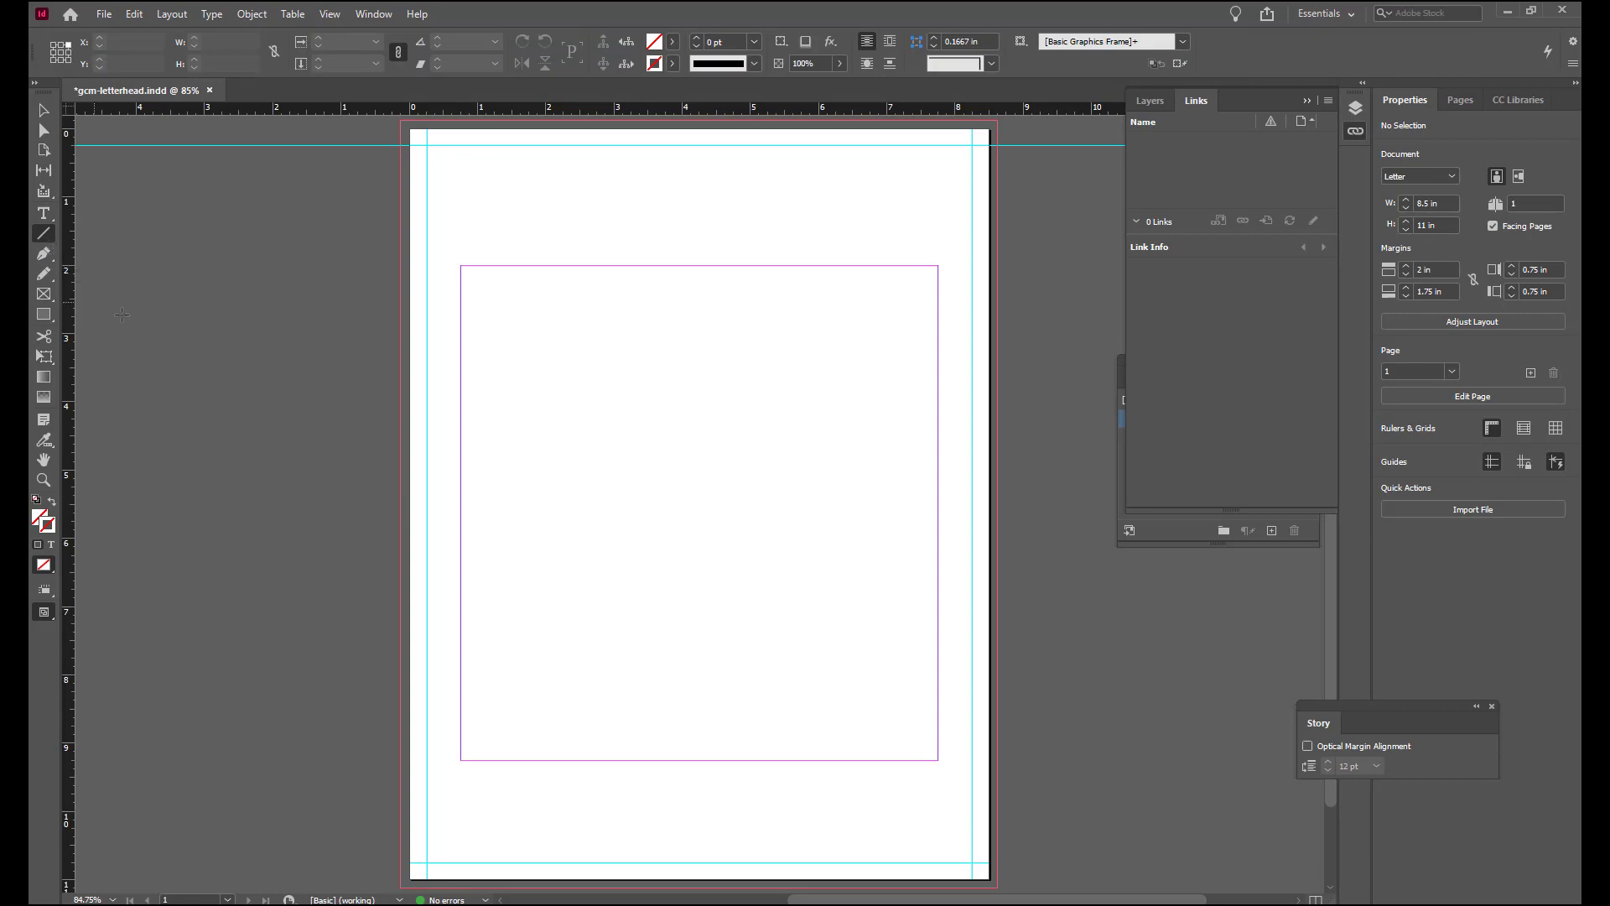
ctrl+click(741, 734)
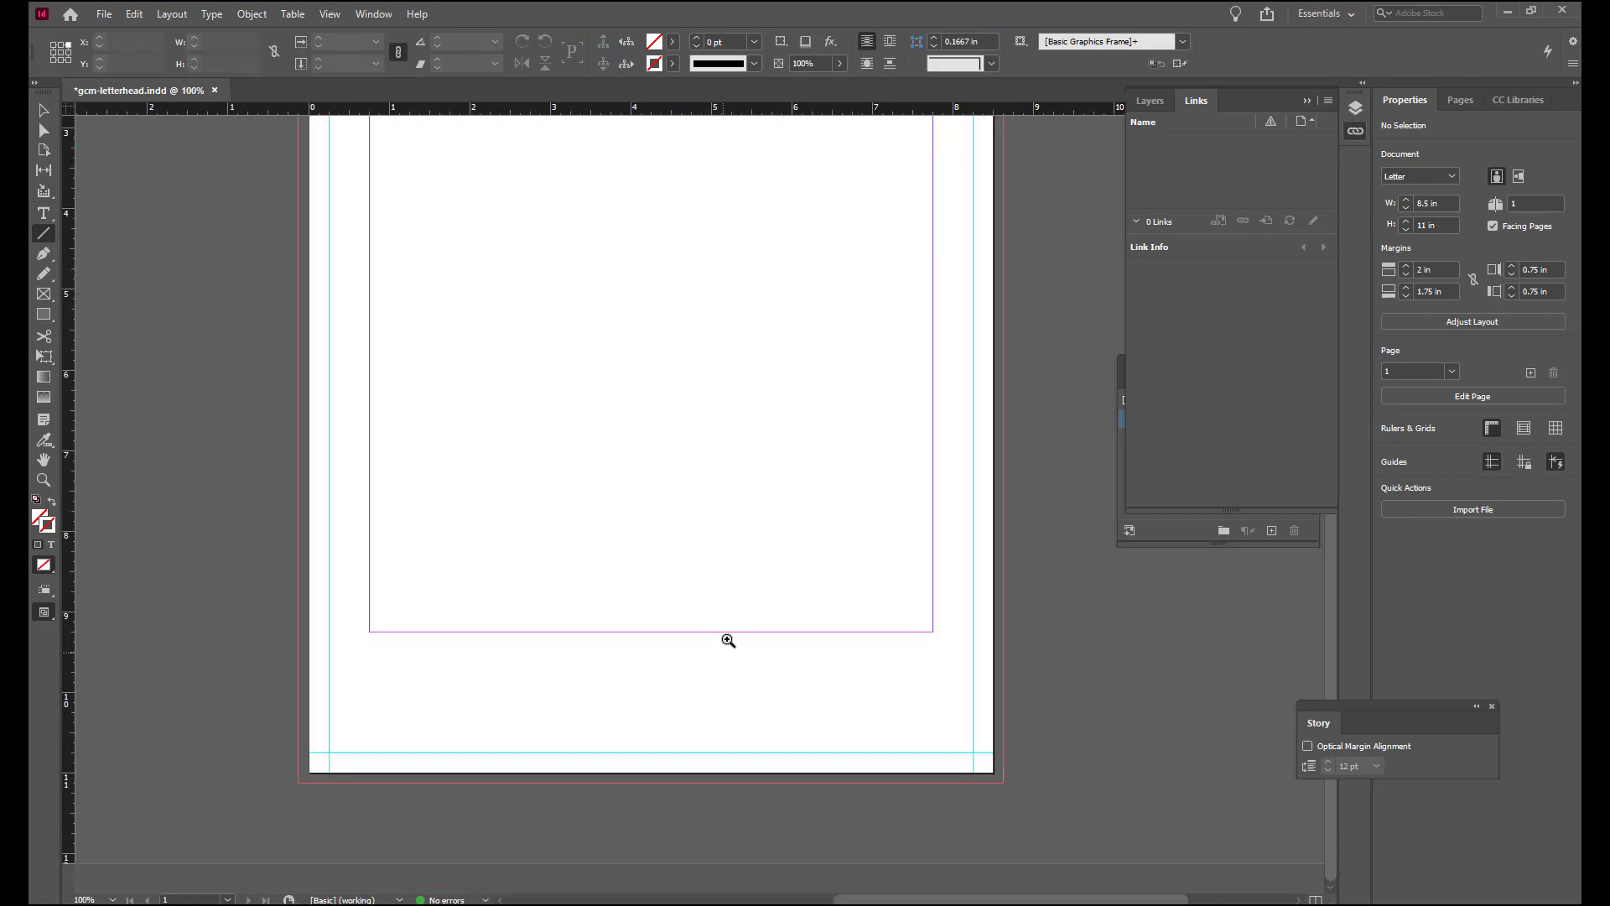
ctrl+click(726, 640)
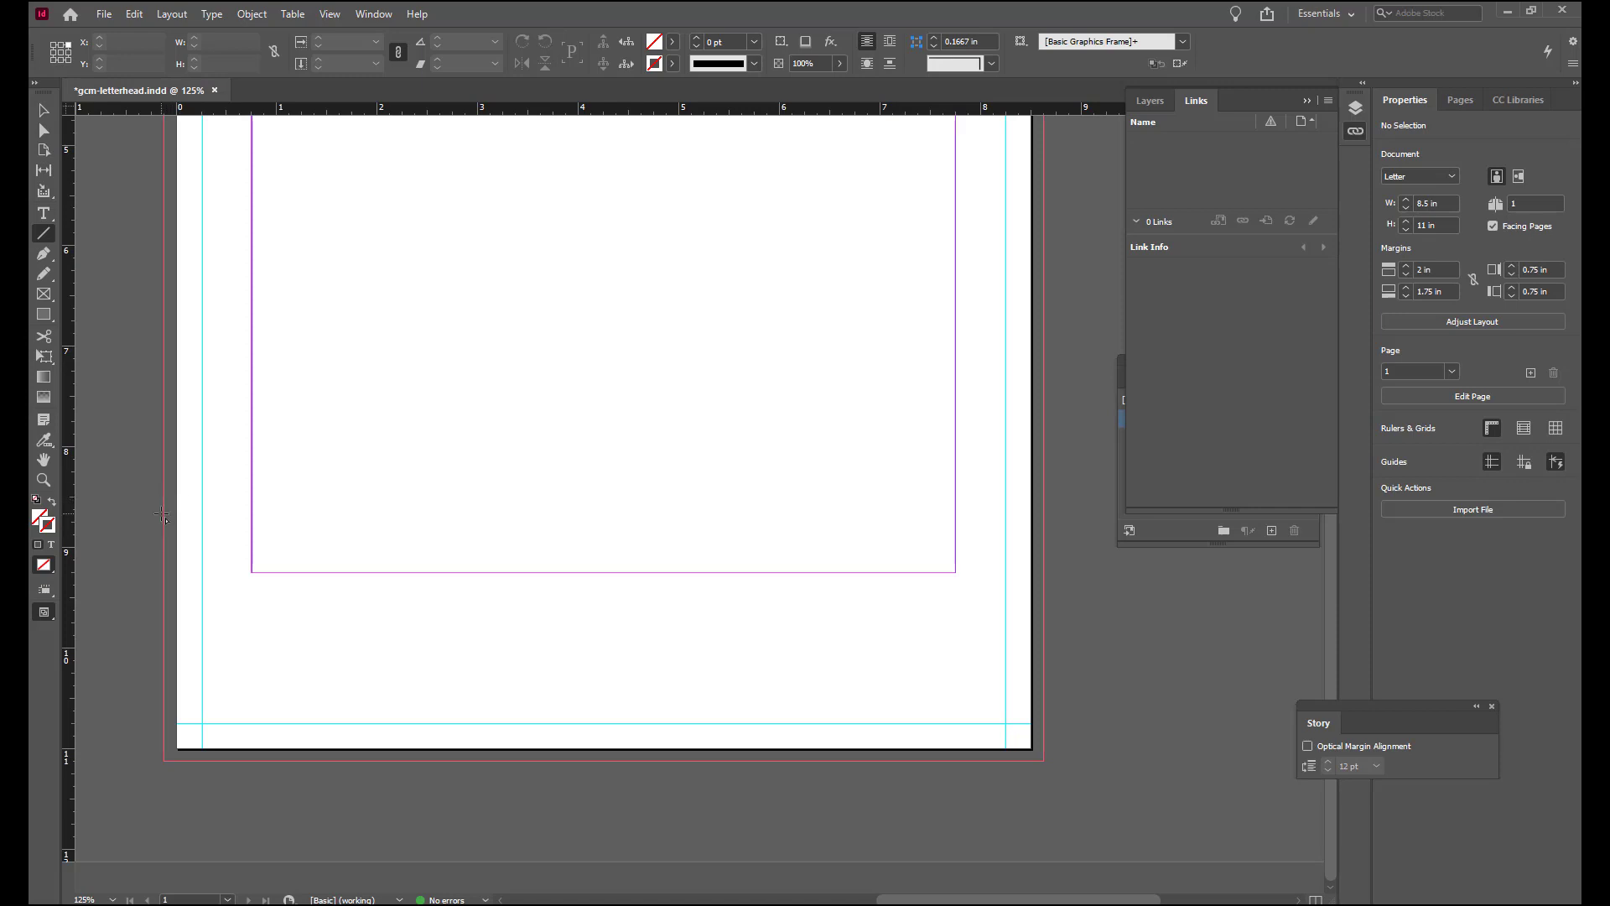
drag(164, 519, 1045, 558)
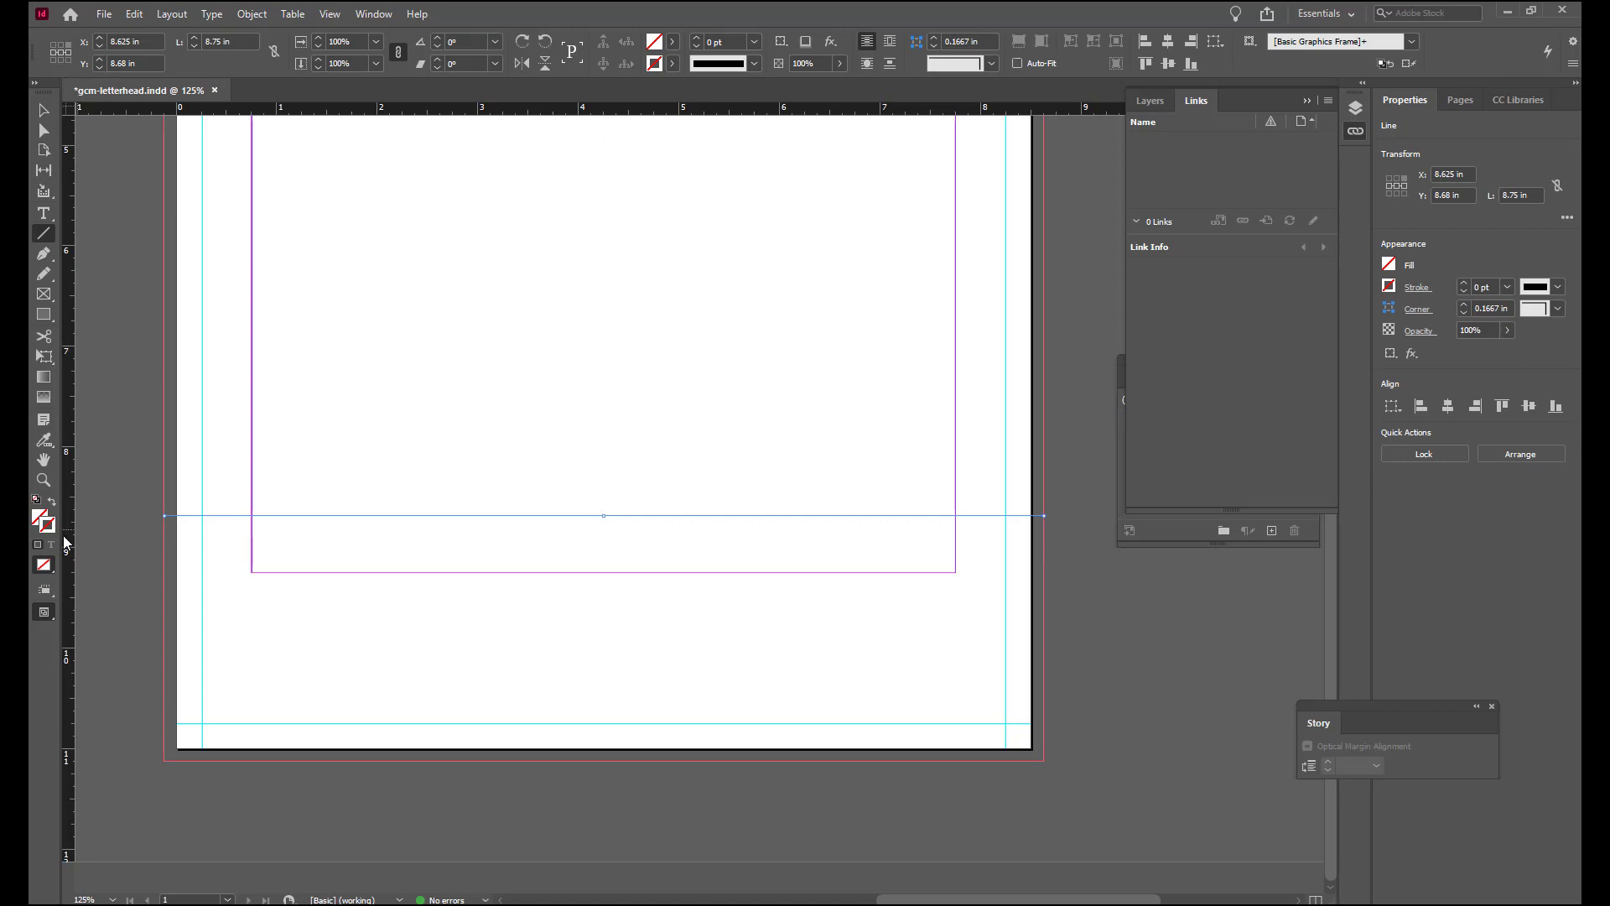
click(36, 501)
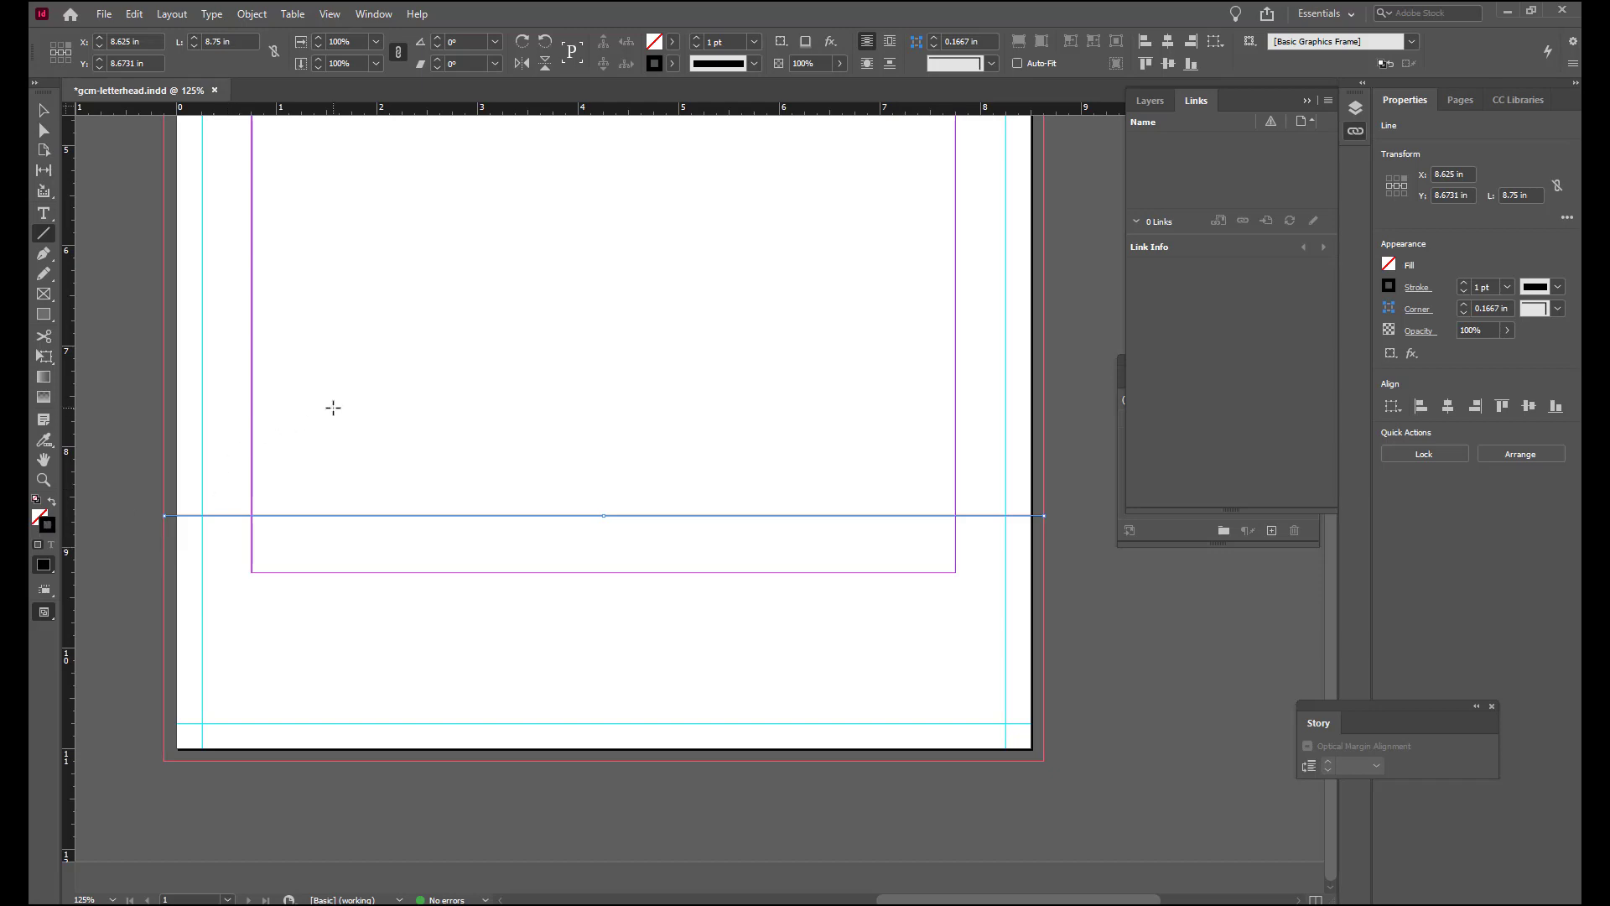
click(695, 42)
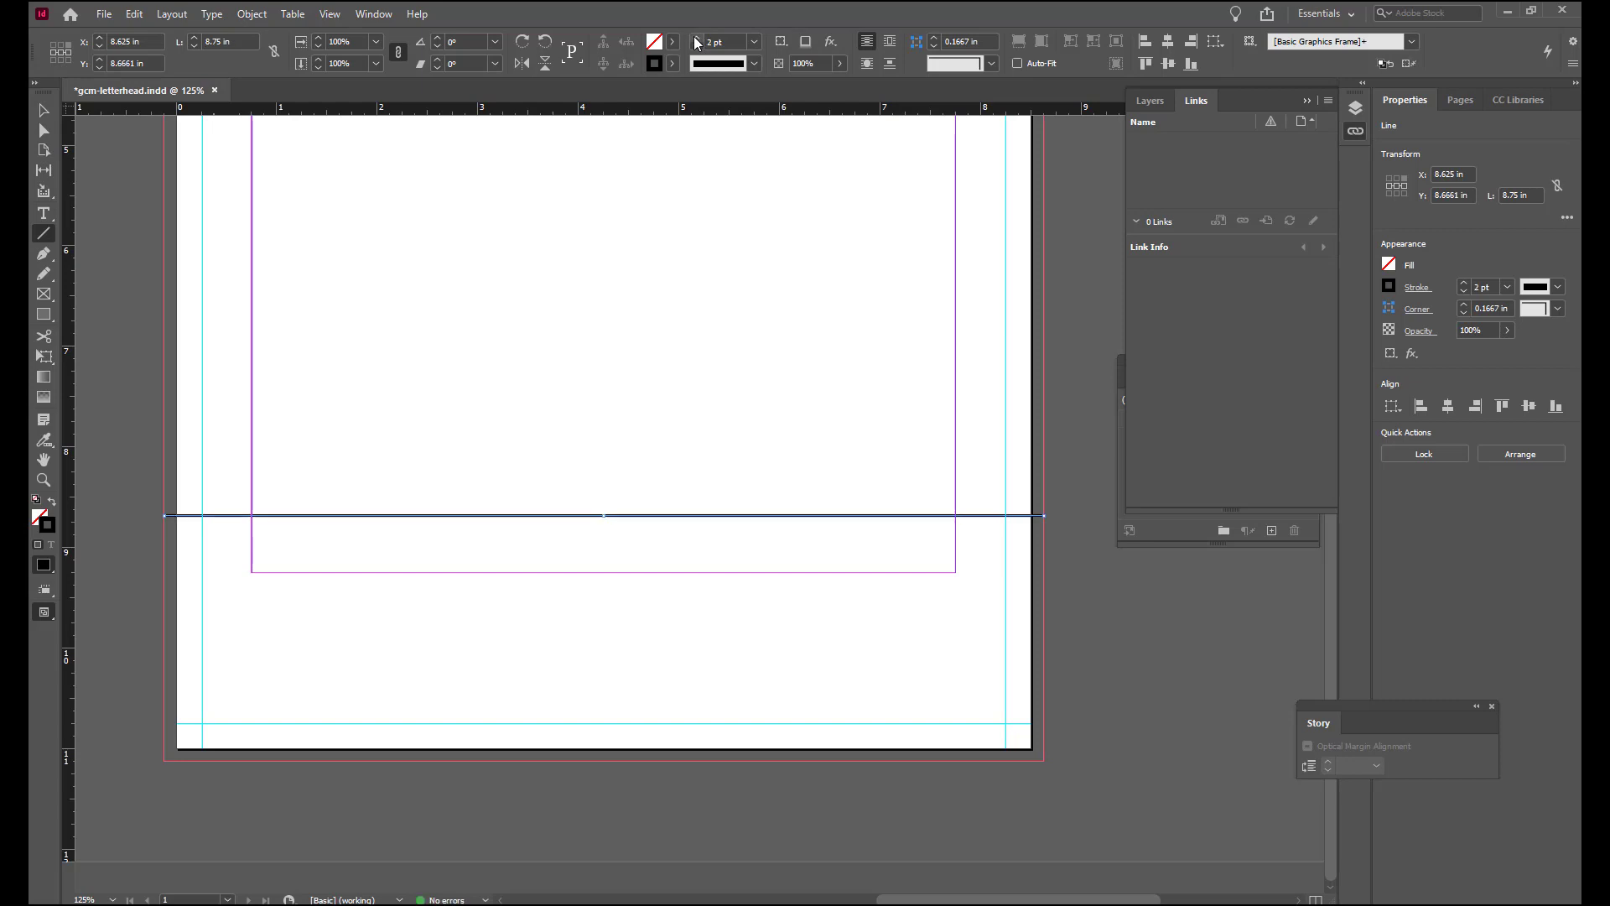
Step: Set the horizontal line's Y position to 9.75 in
click(43, 113)
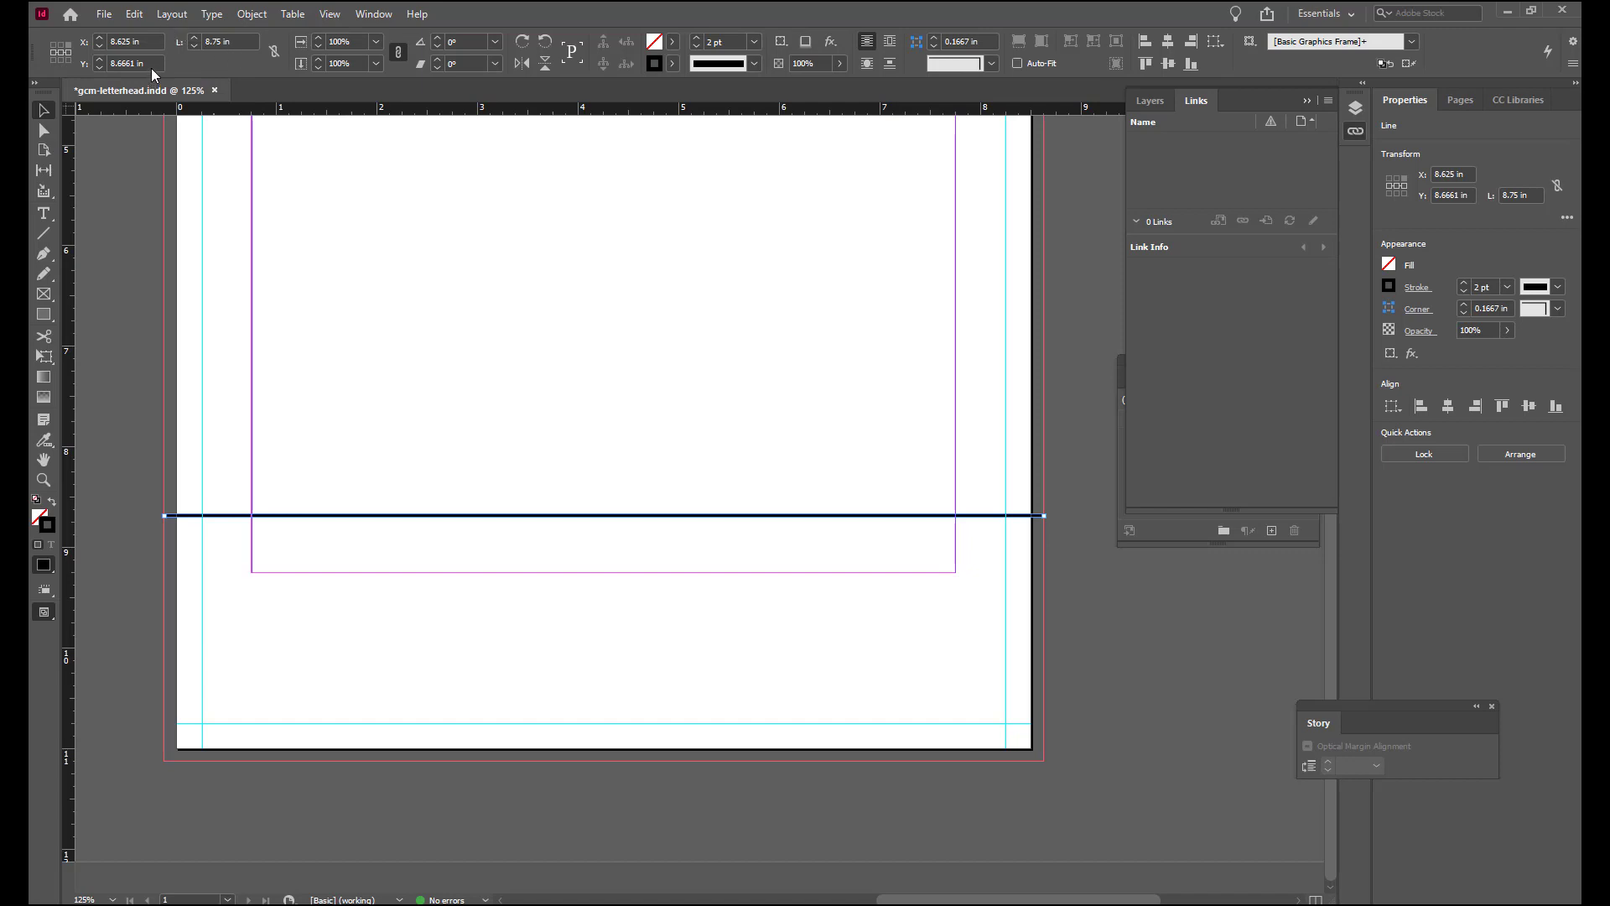
click(92, 62)
text(9.75)
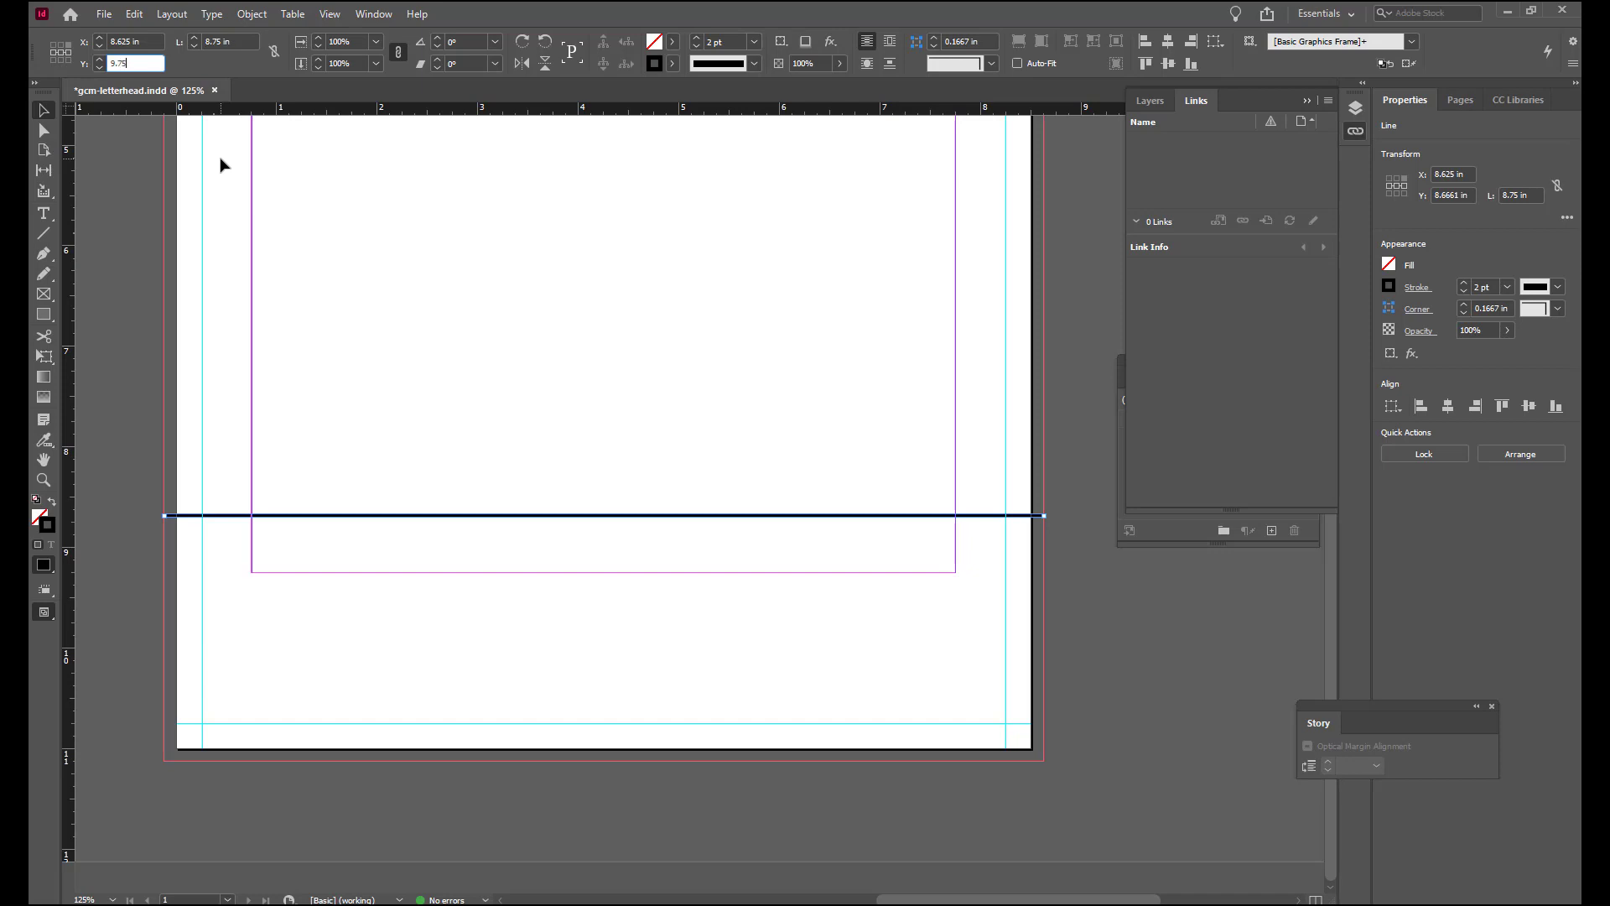
key(Return)
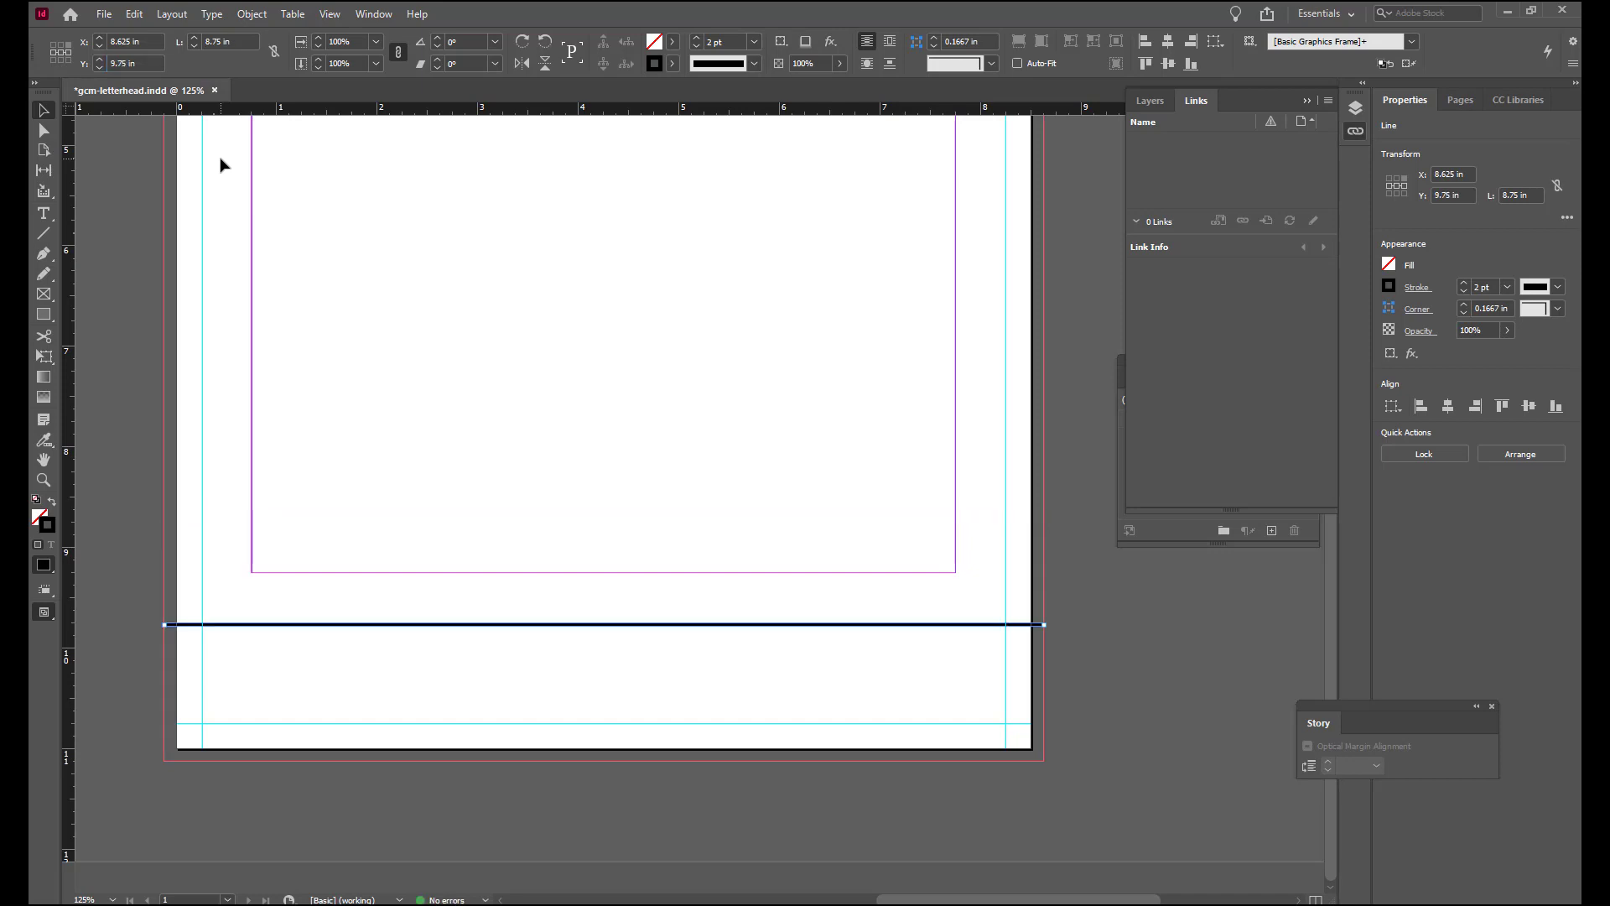
Step: Add two anchor points to the line with the Pen tool, at about 4.48 in and about 6 in across the page
key(p)
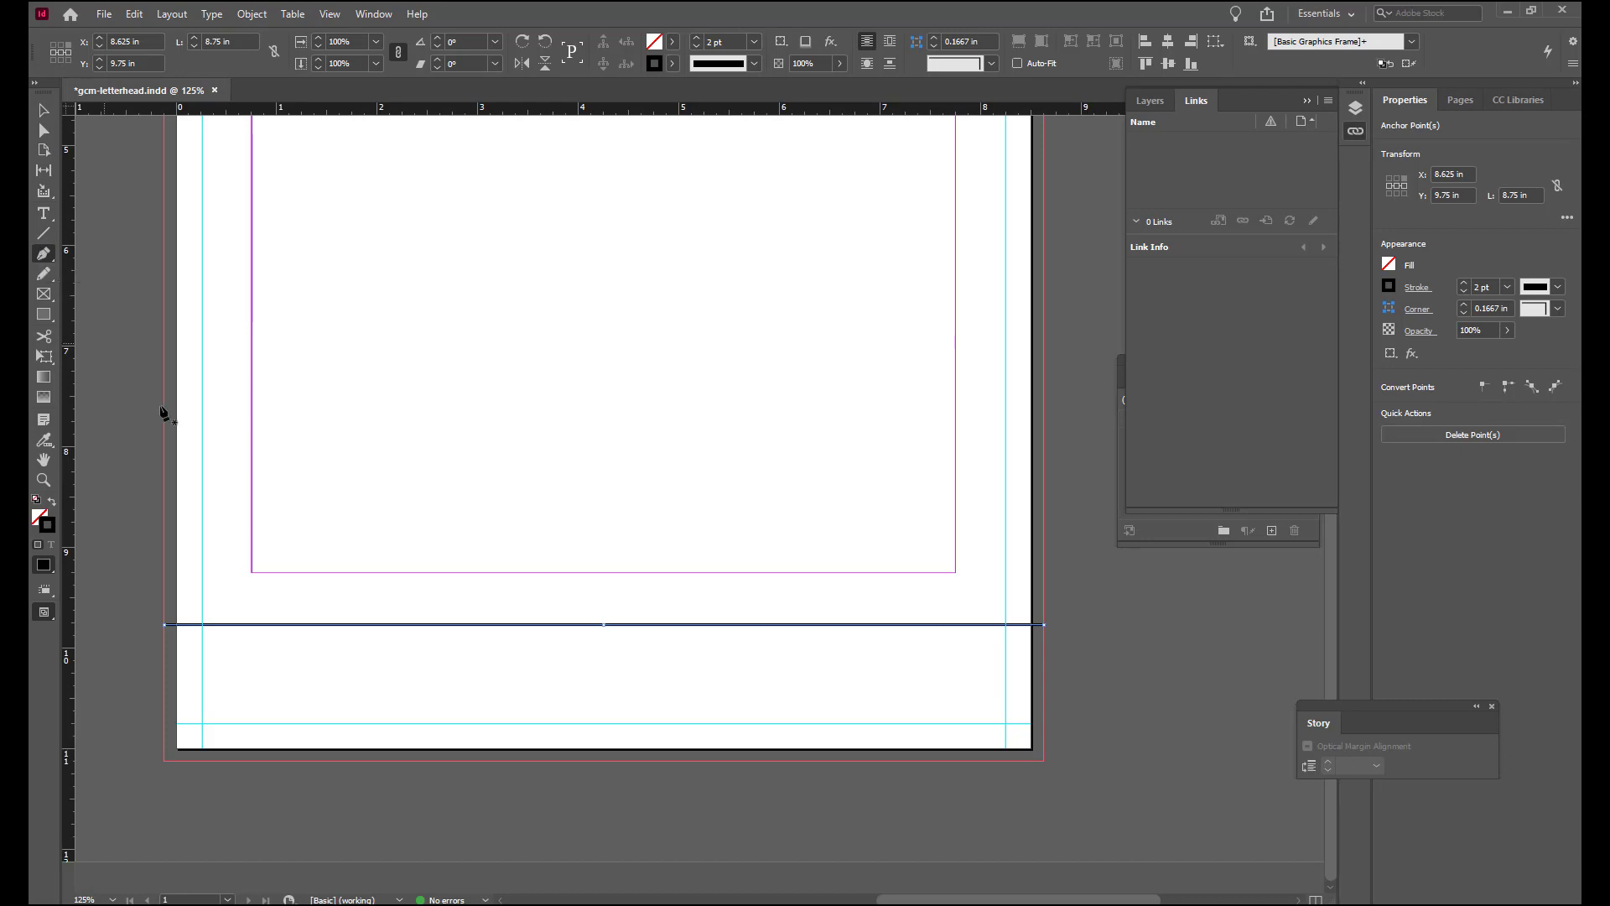
click(604, 624)
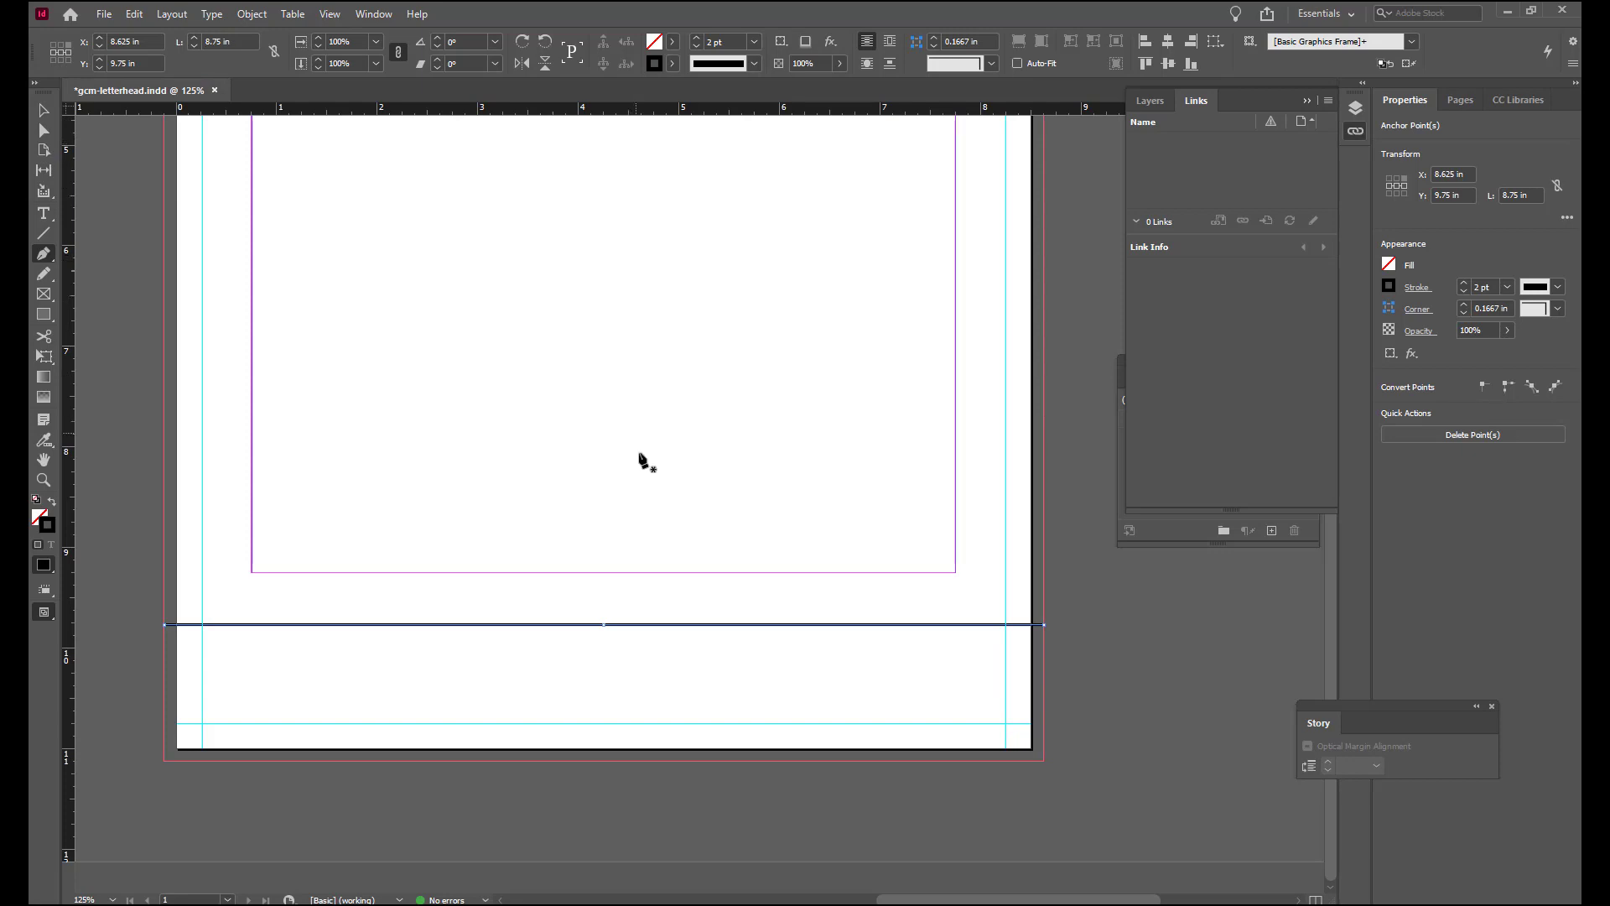
click(628, 626)
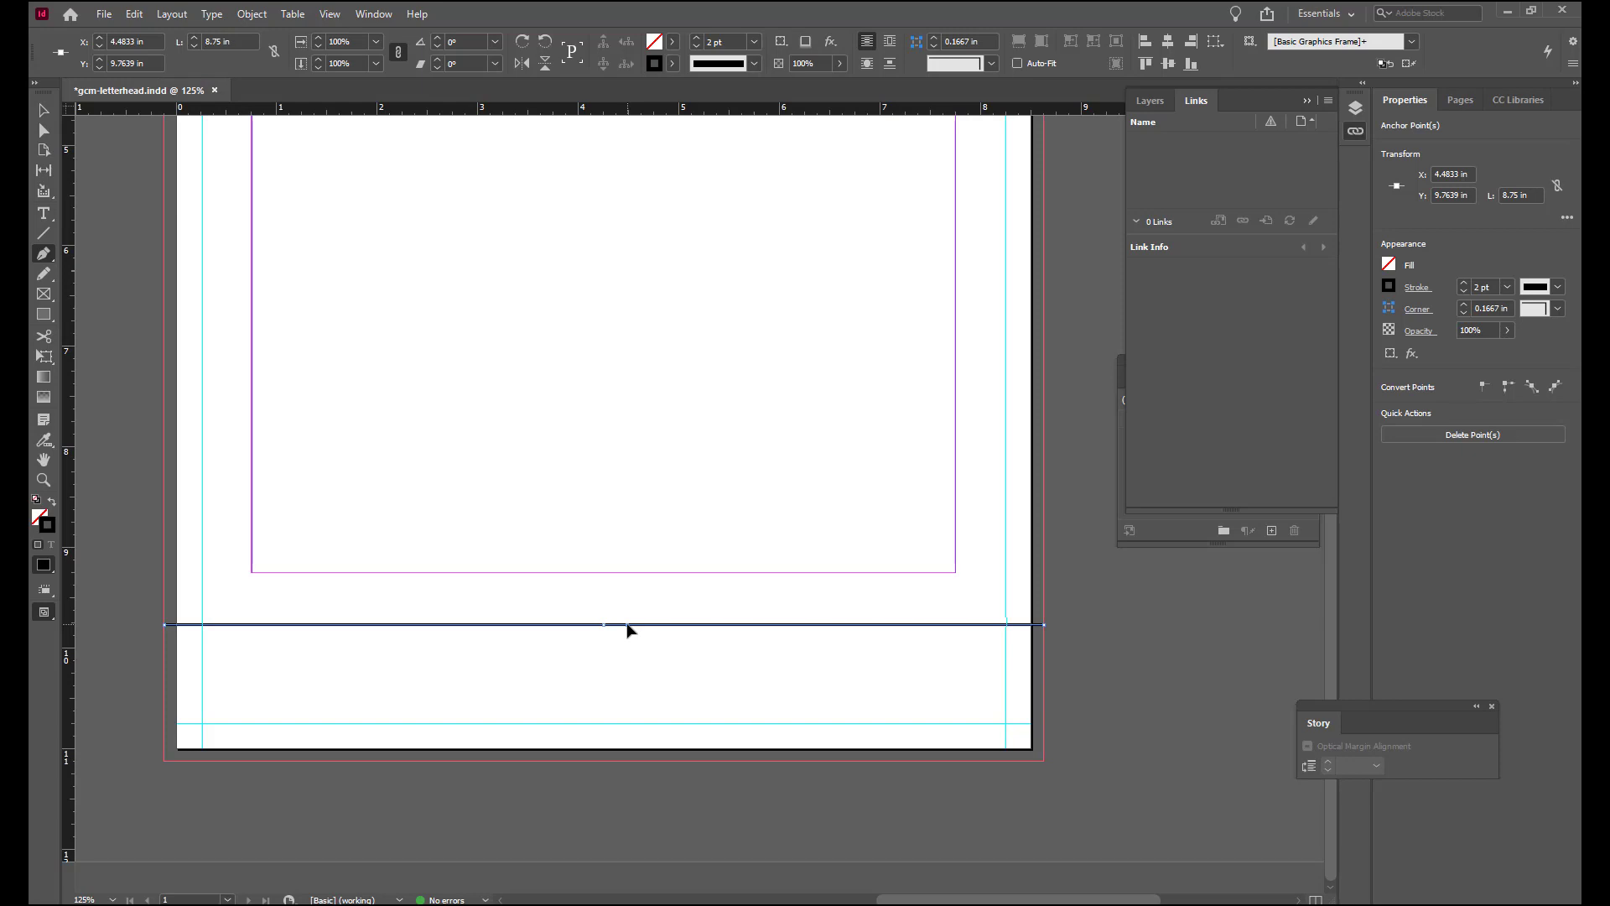
click(779, 624)
Step: Move the line's rightmost segment down with the Direct Selection tool so a diagonal joins the two levels, about 0.48 in high overall
click(47, 134)
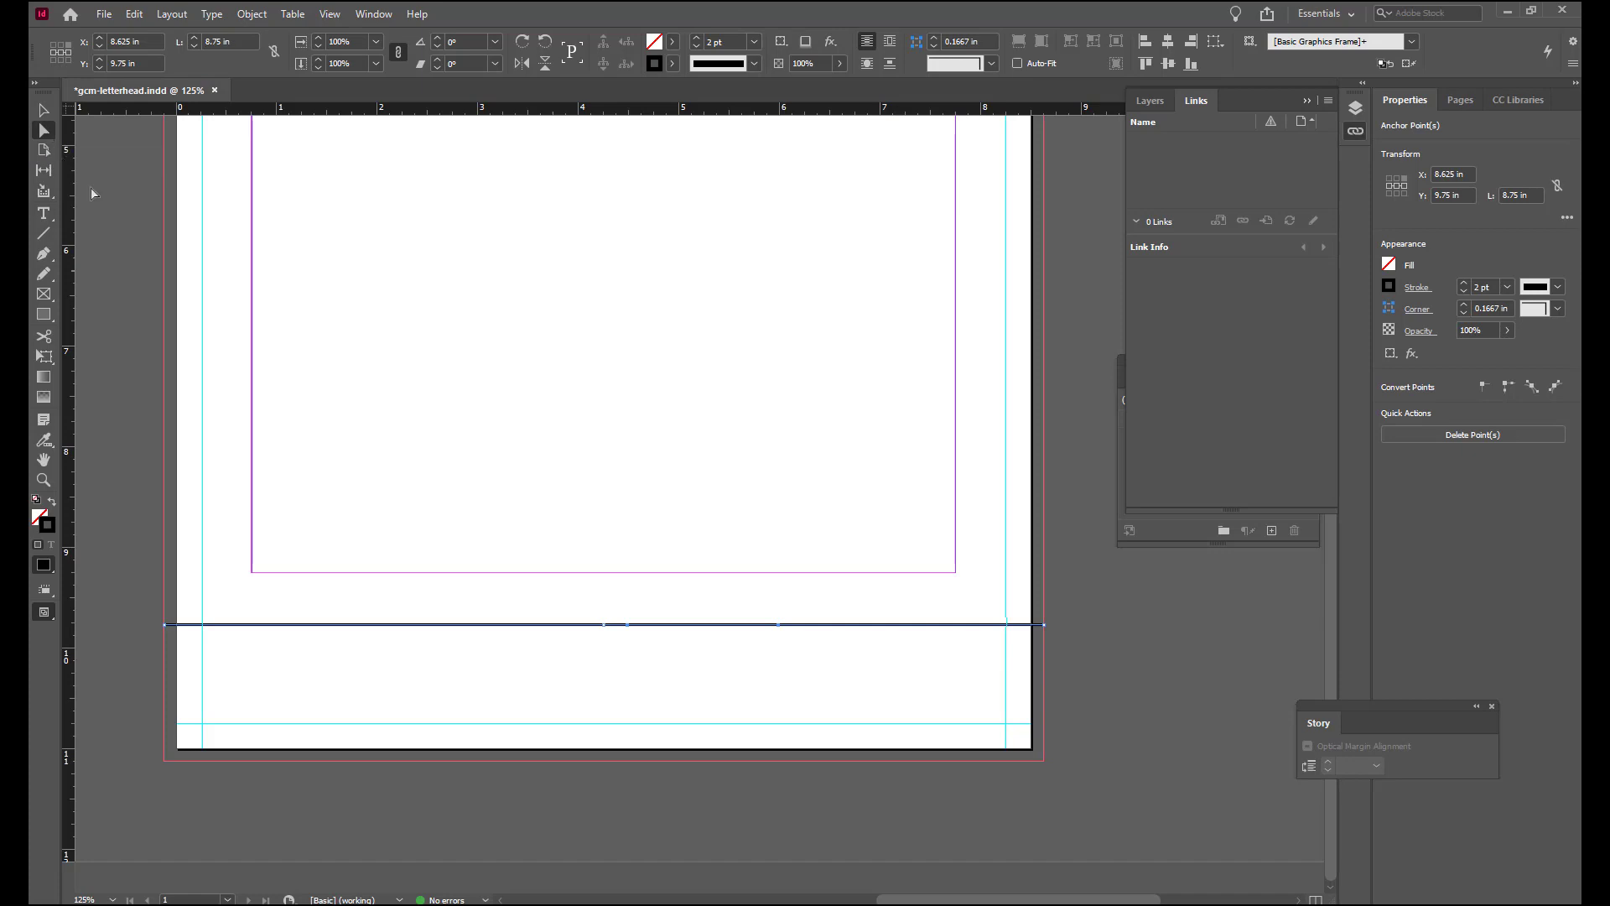
click(752, 501)
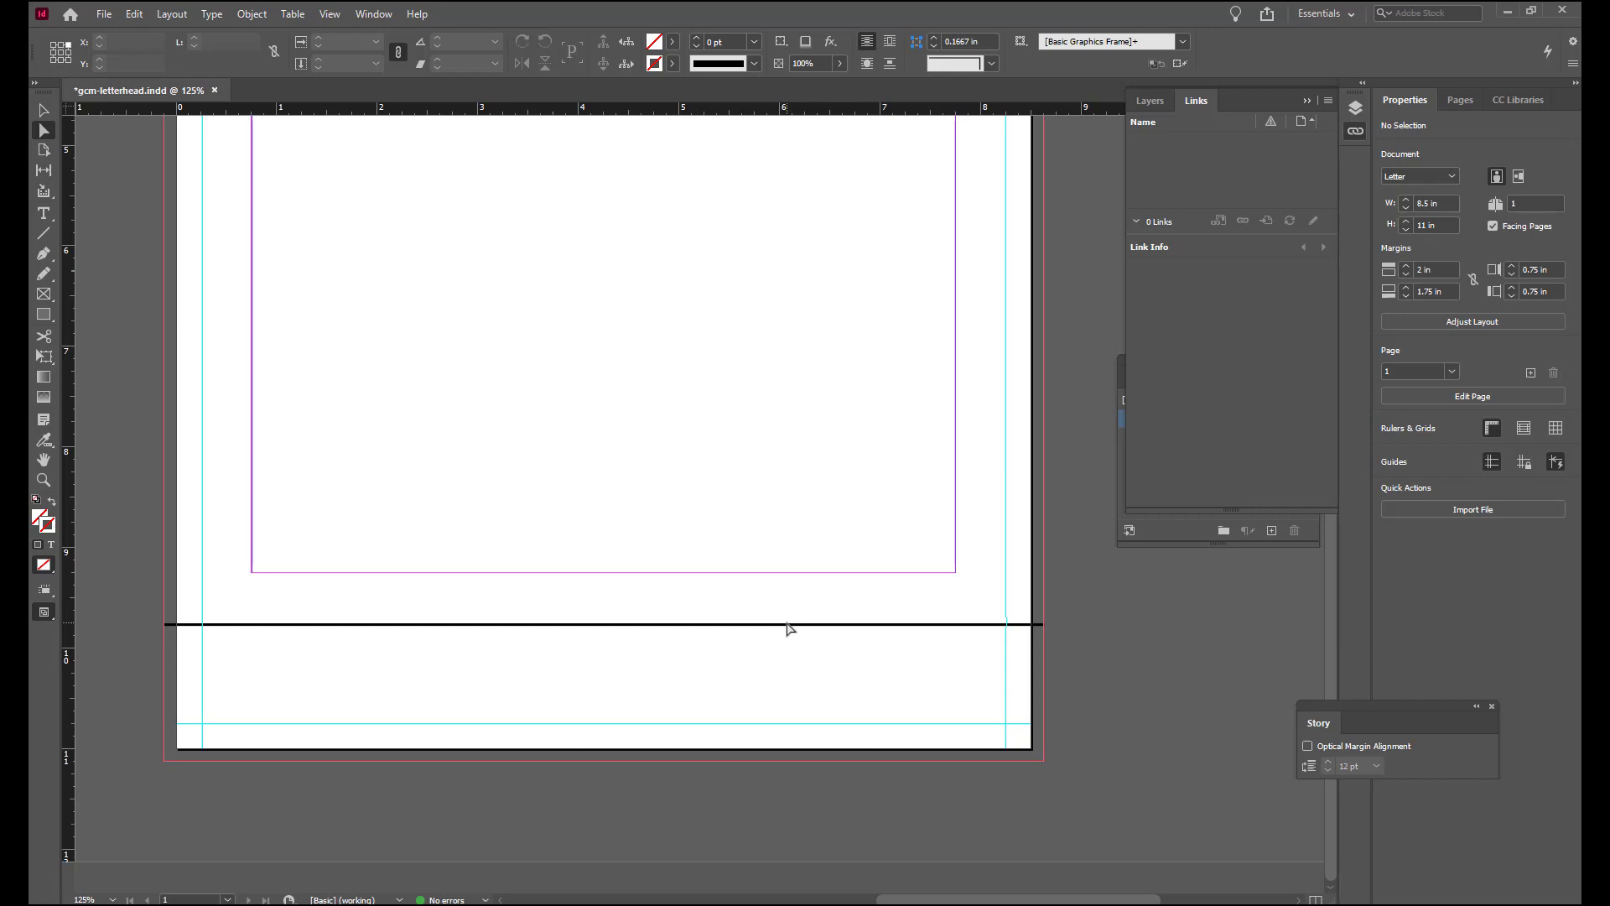
click(870, 626)
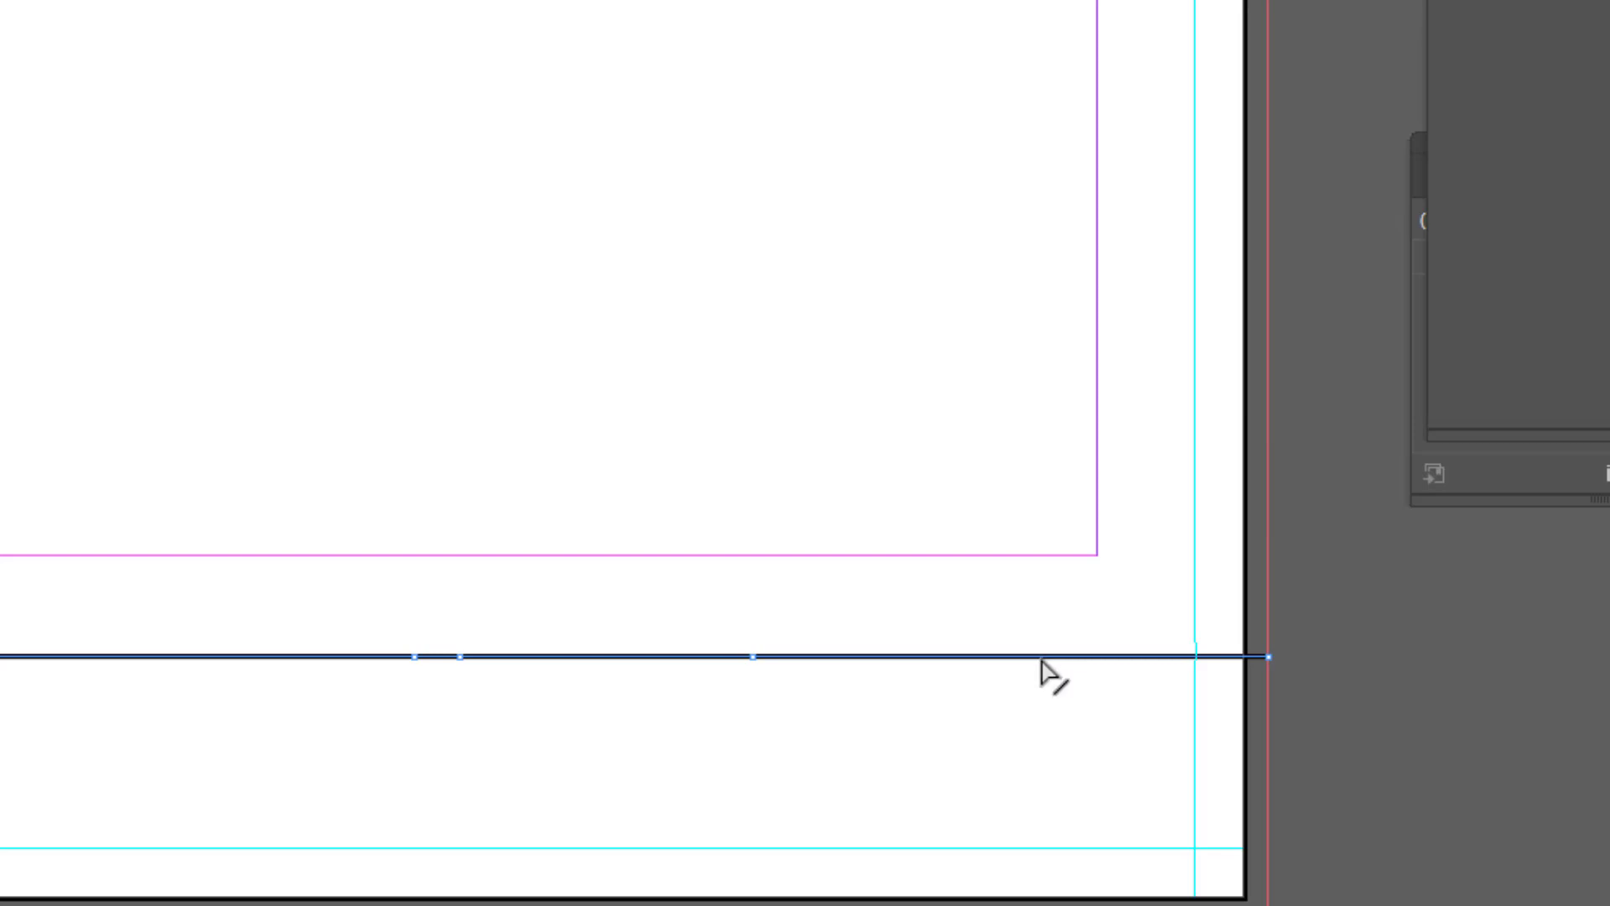
drag(1040, 660, 1032, 744)
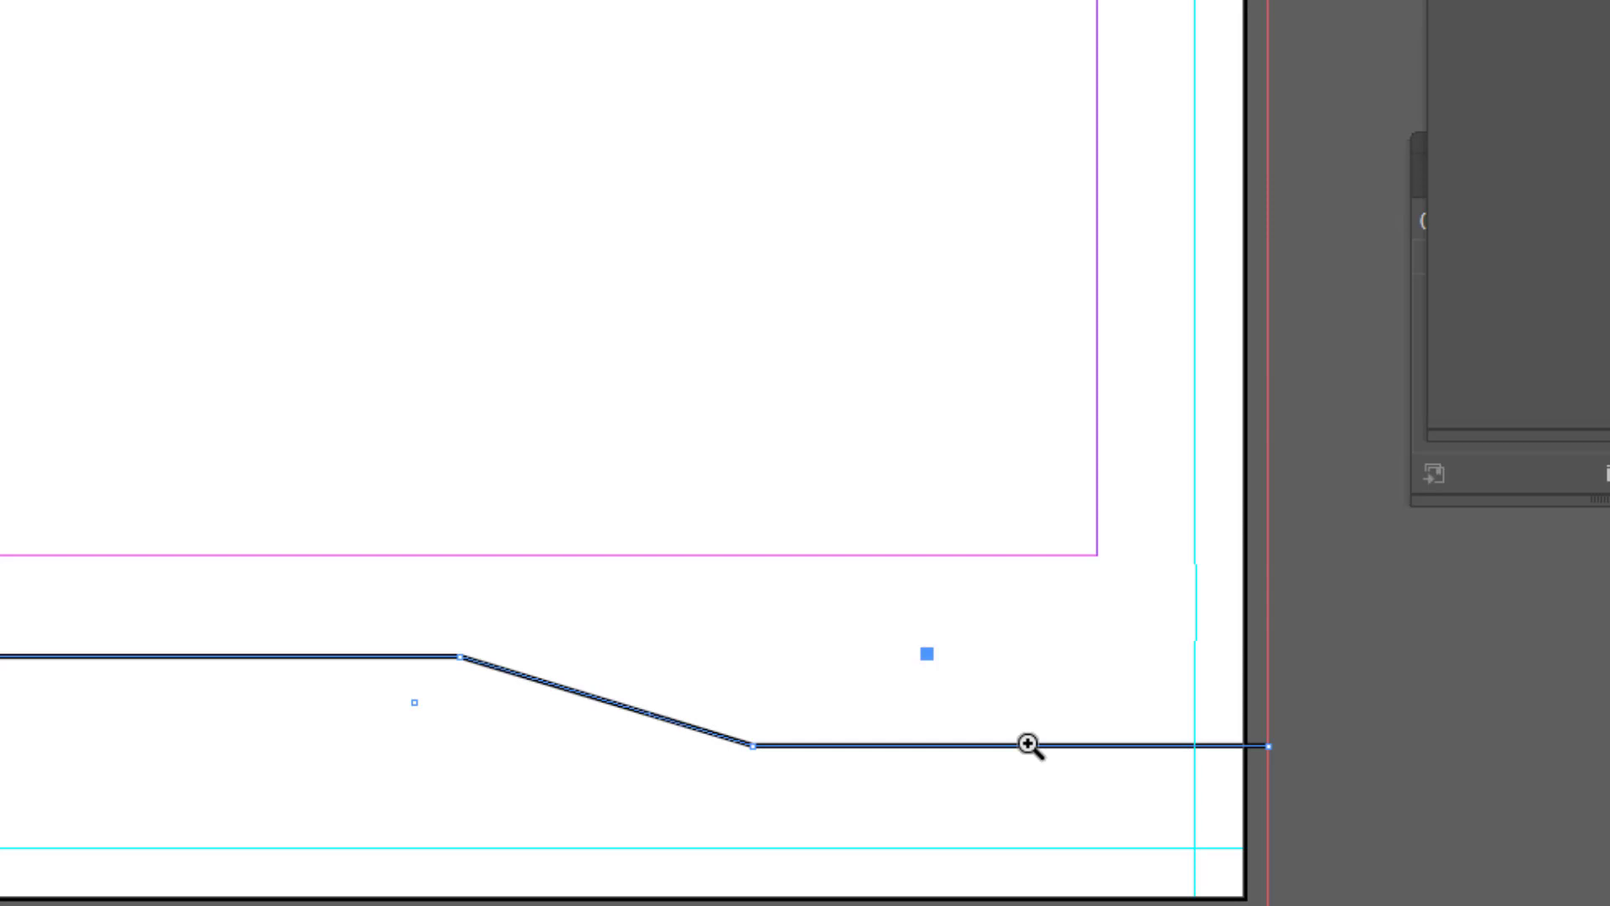
ctrl+alt+click(1028, 745)
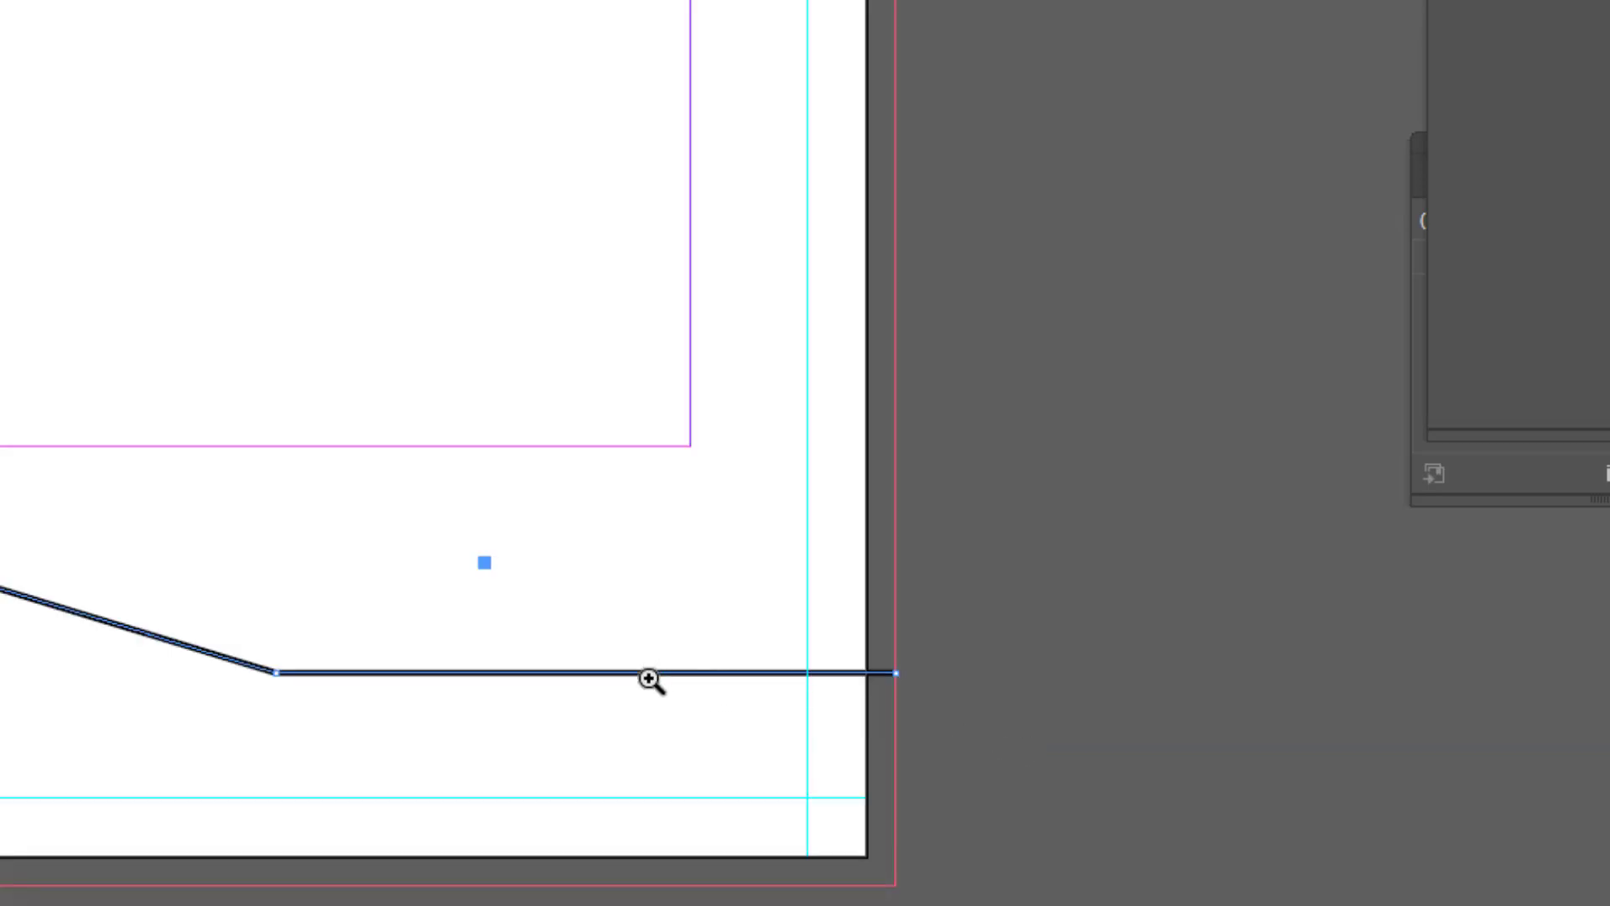
ctrl+click(650, 676)
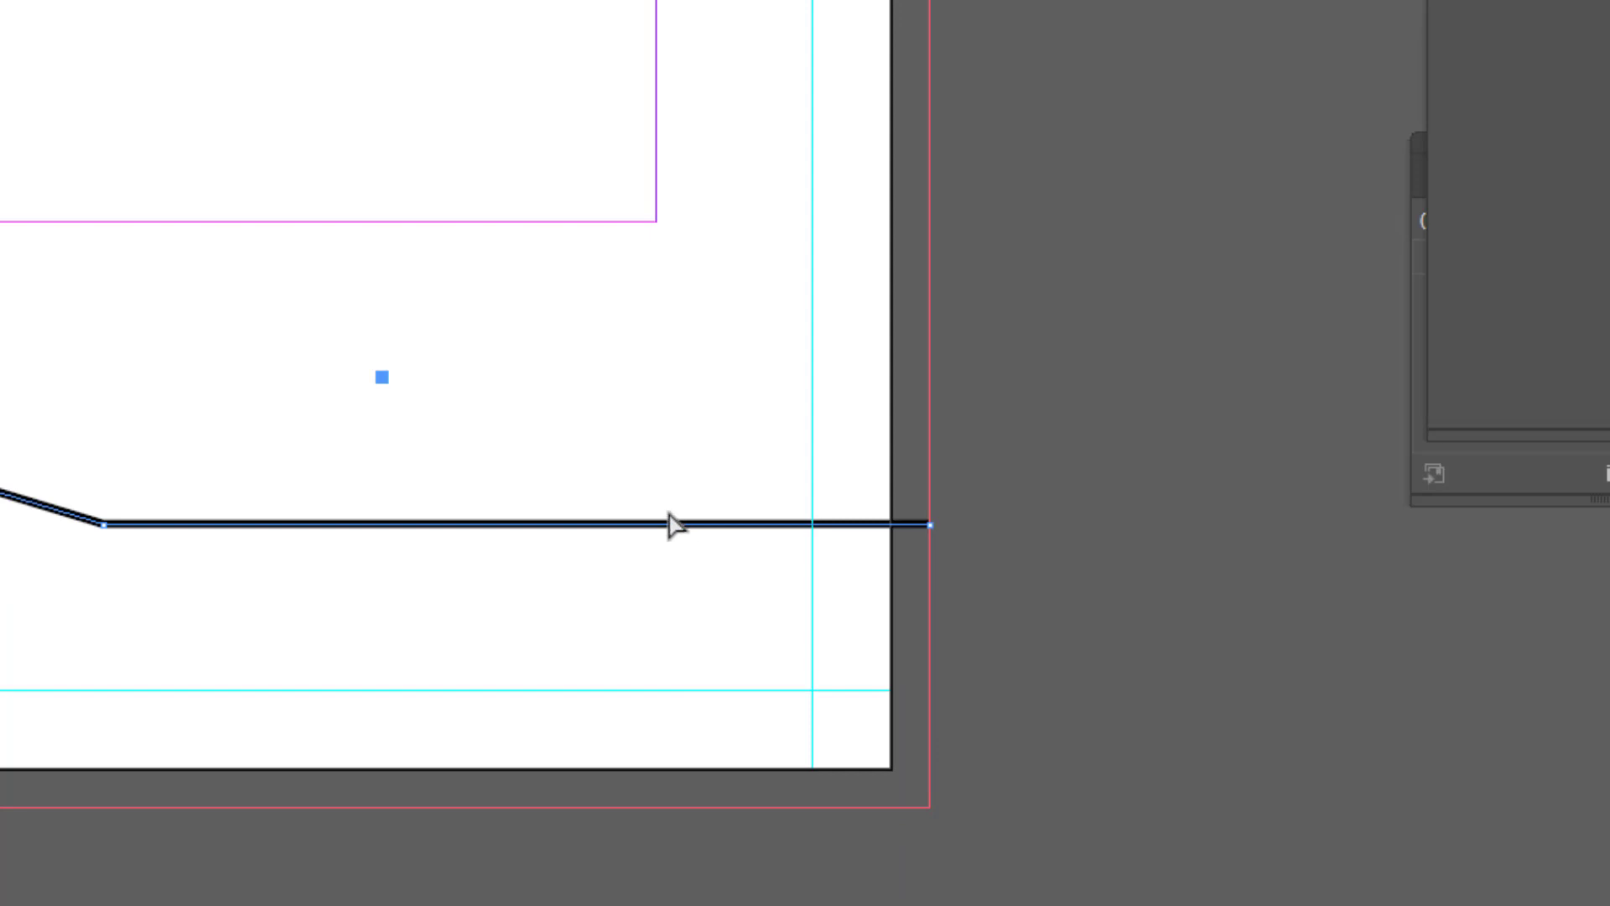
drag(669, 527, 668, 517)
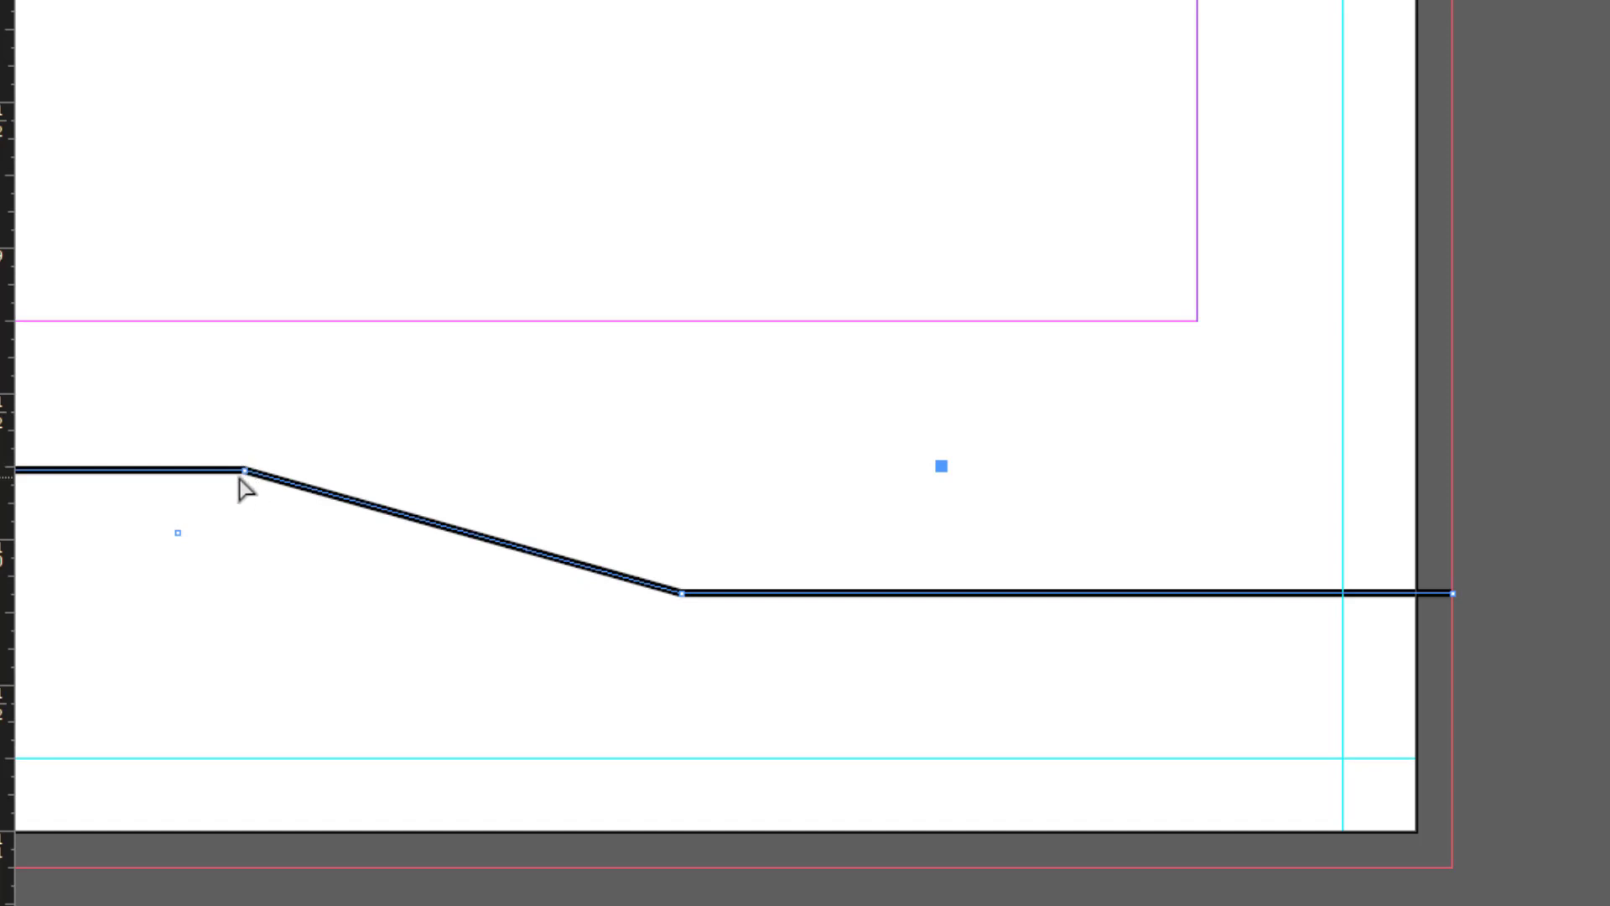
Step: Reposition the anchor point at the diagonal's upper end by entering an exact coordinate
ctrl+click(251, 464)
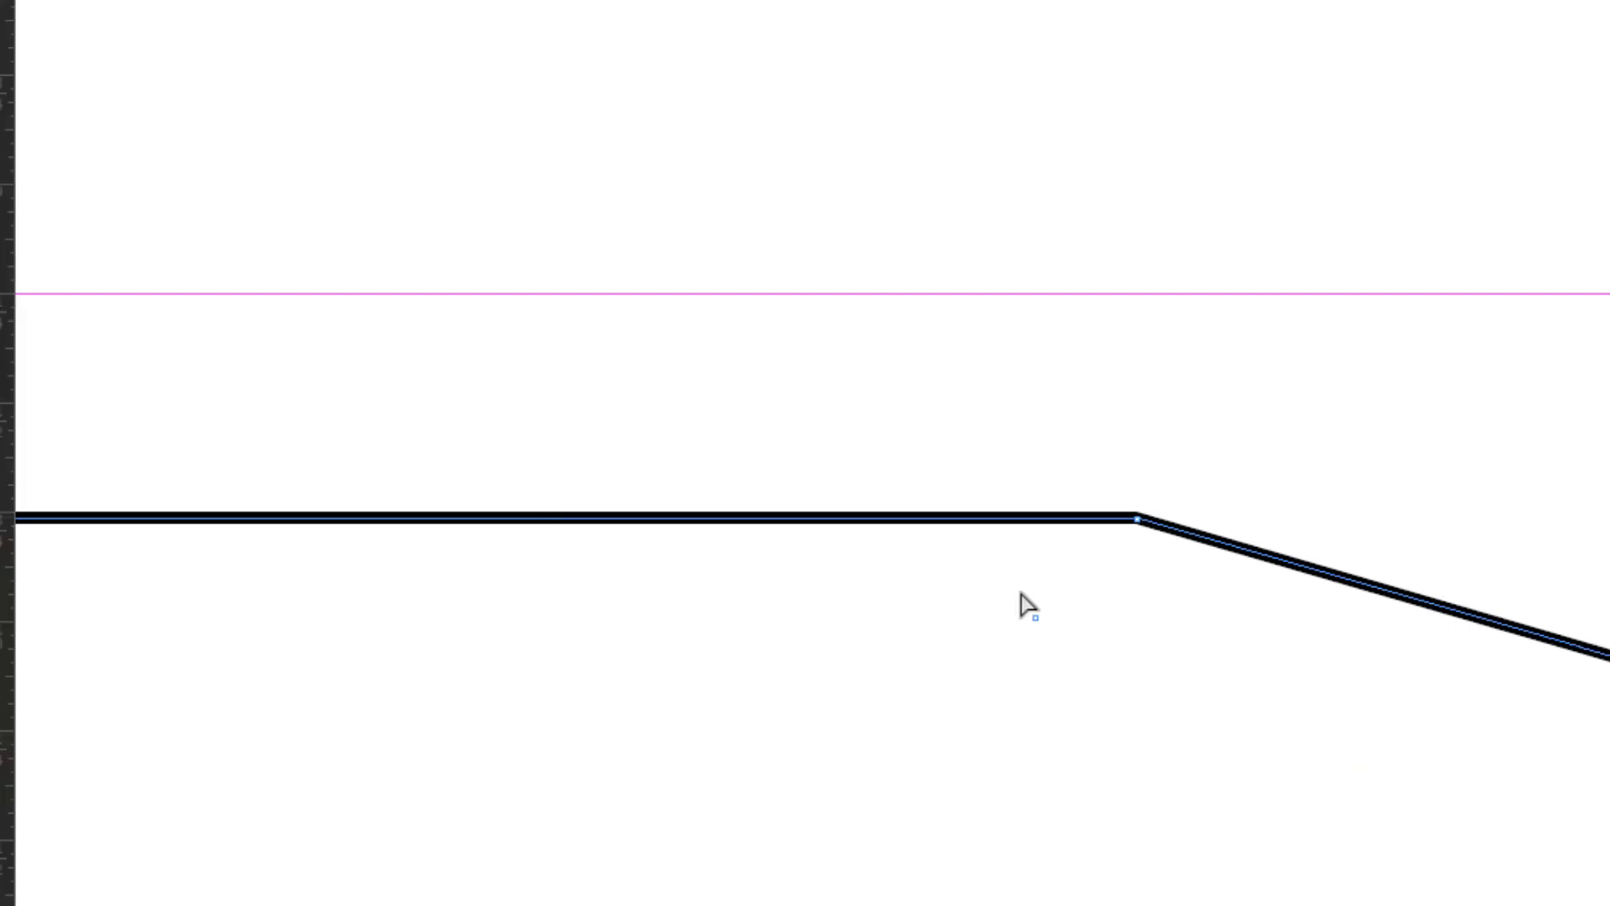
click(1138, 522)
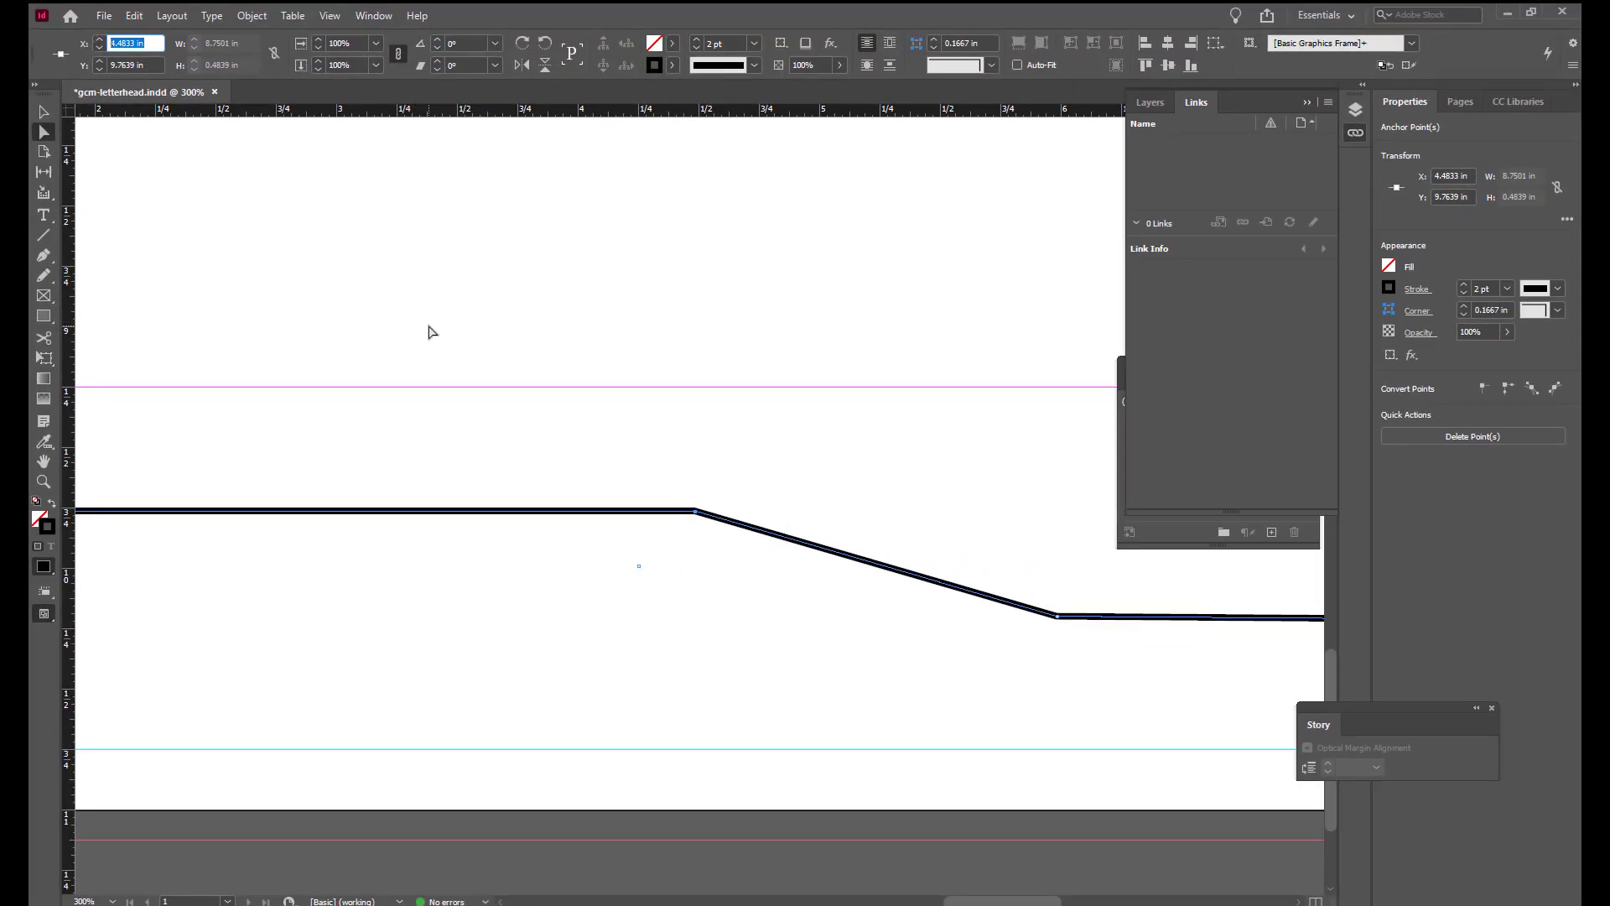
text(75)
key(Return)
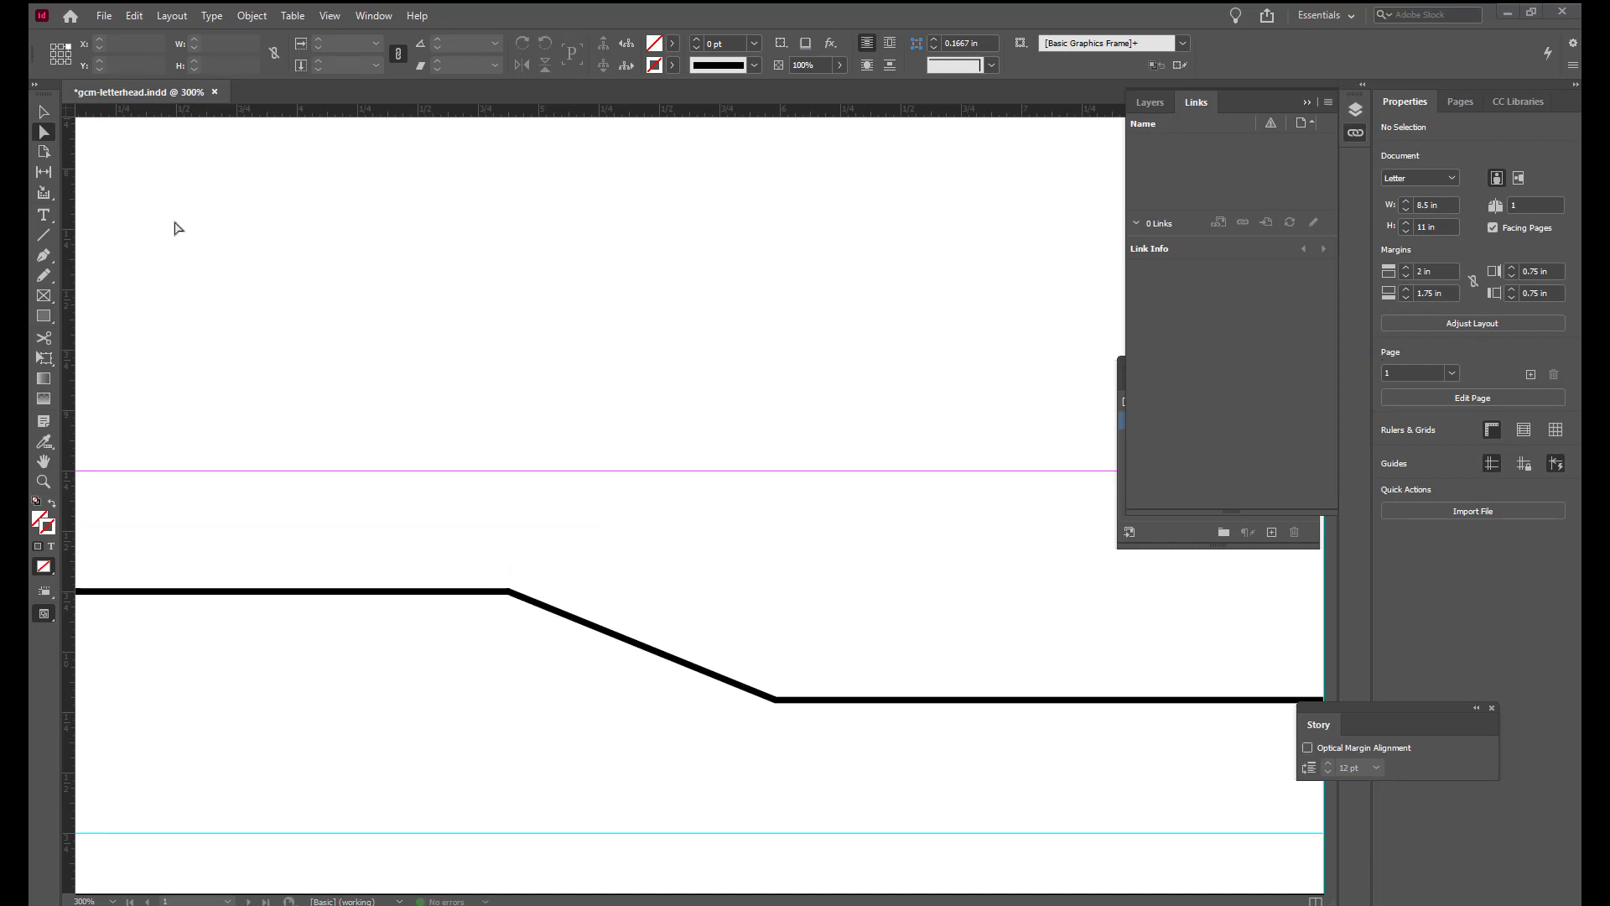
Step: Smooth the anchor at the diagonal's upper end with the Convert Direction Point tool, pulling horizontal handles about 0.75 in long
click(43, 115)
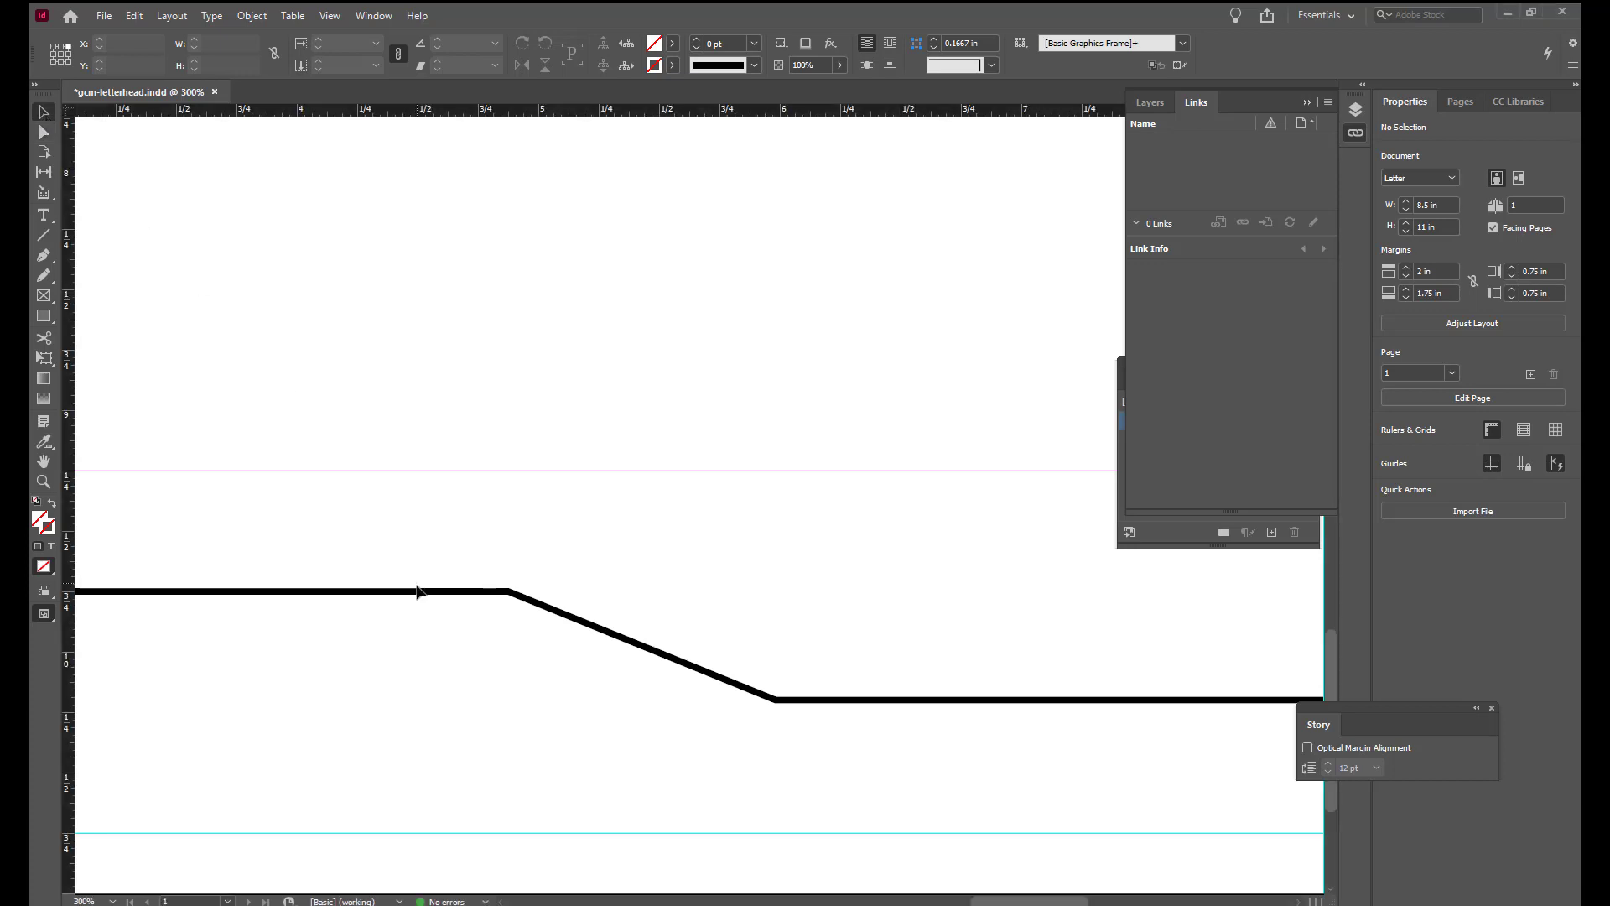
click(420, 592)
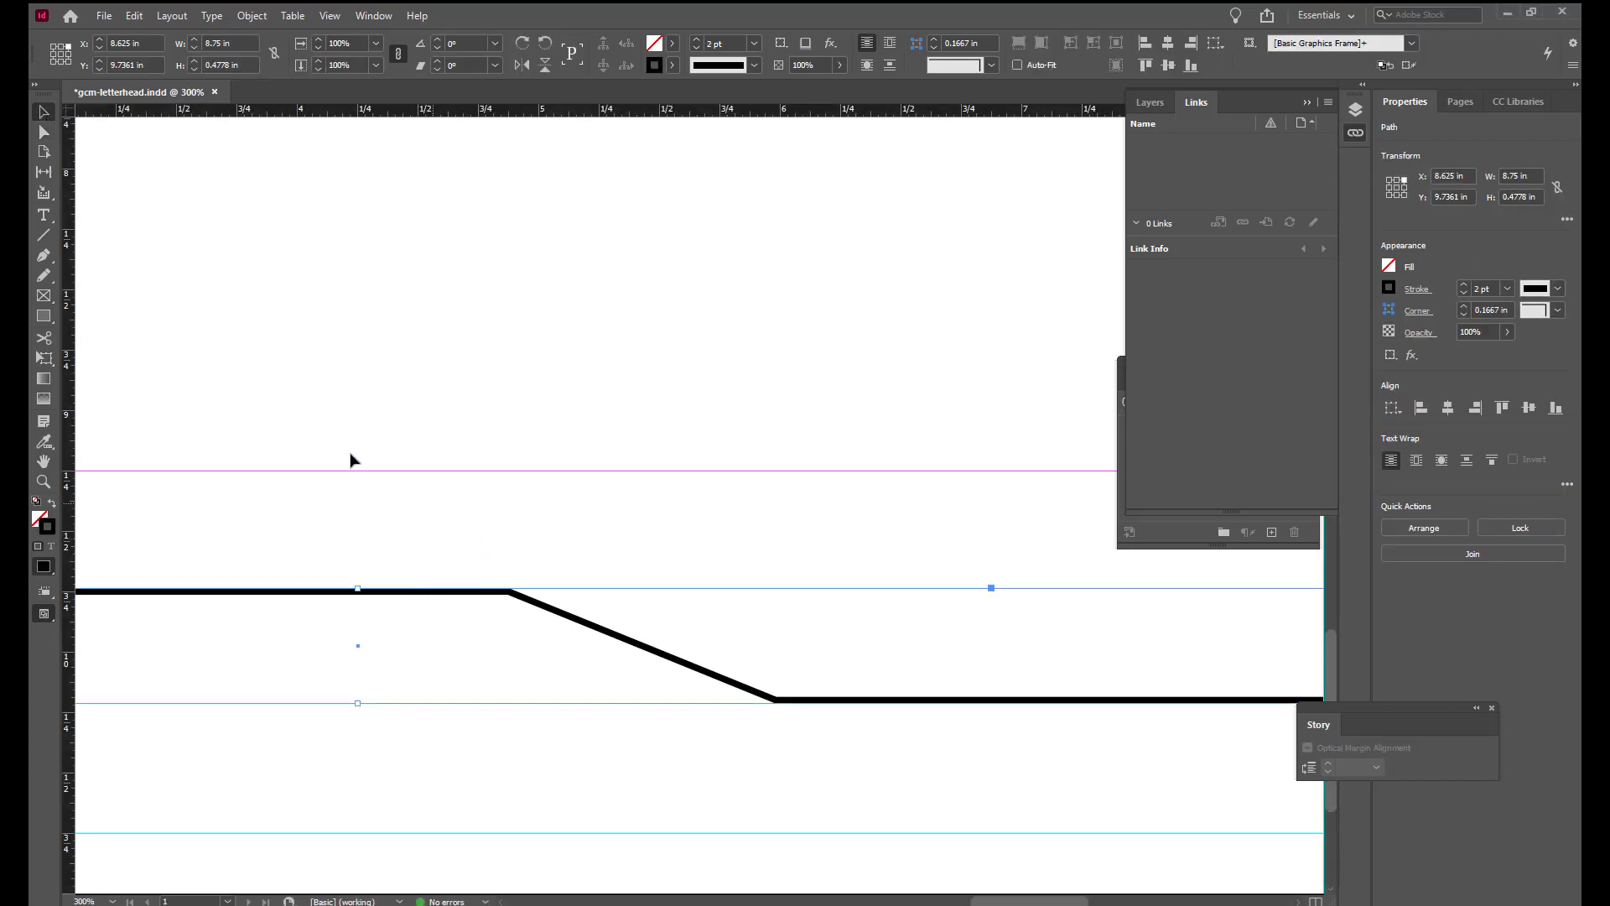
click(55, 260)
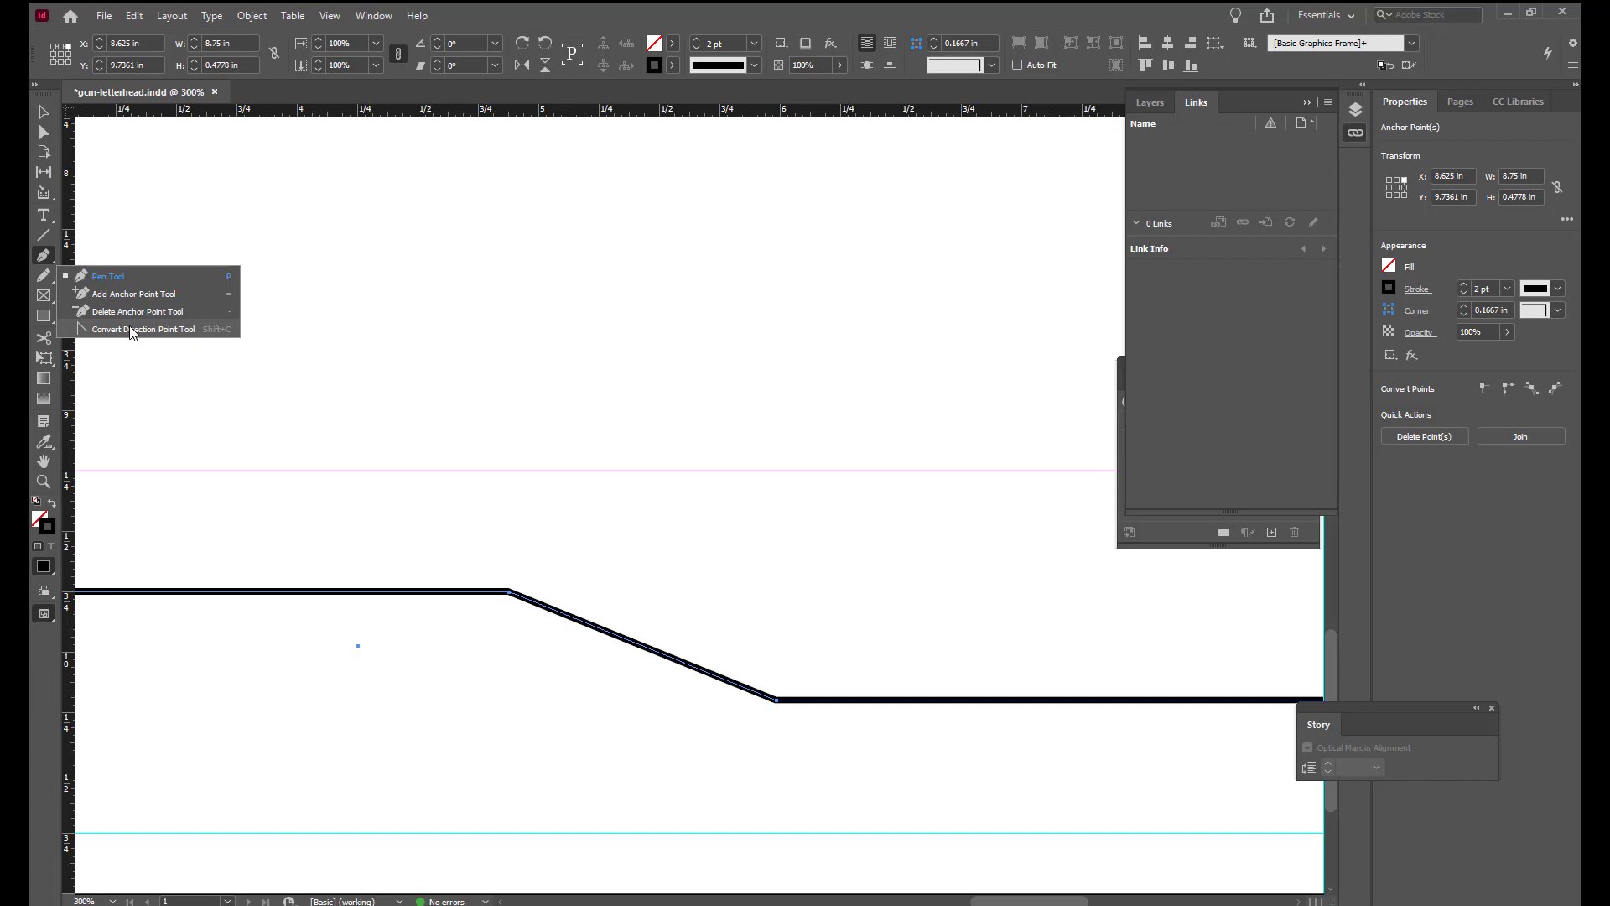
click(131, 329)
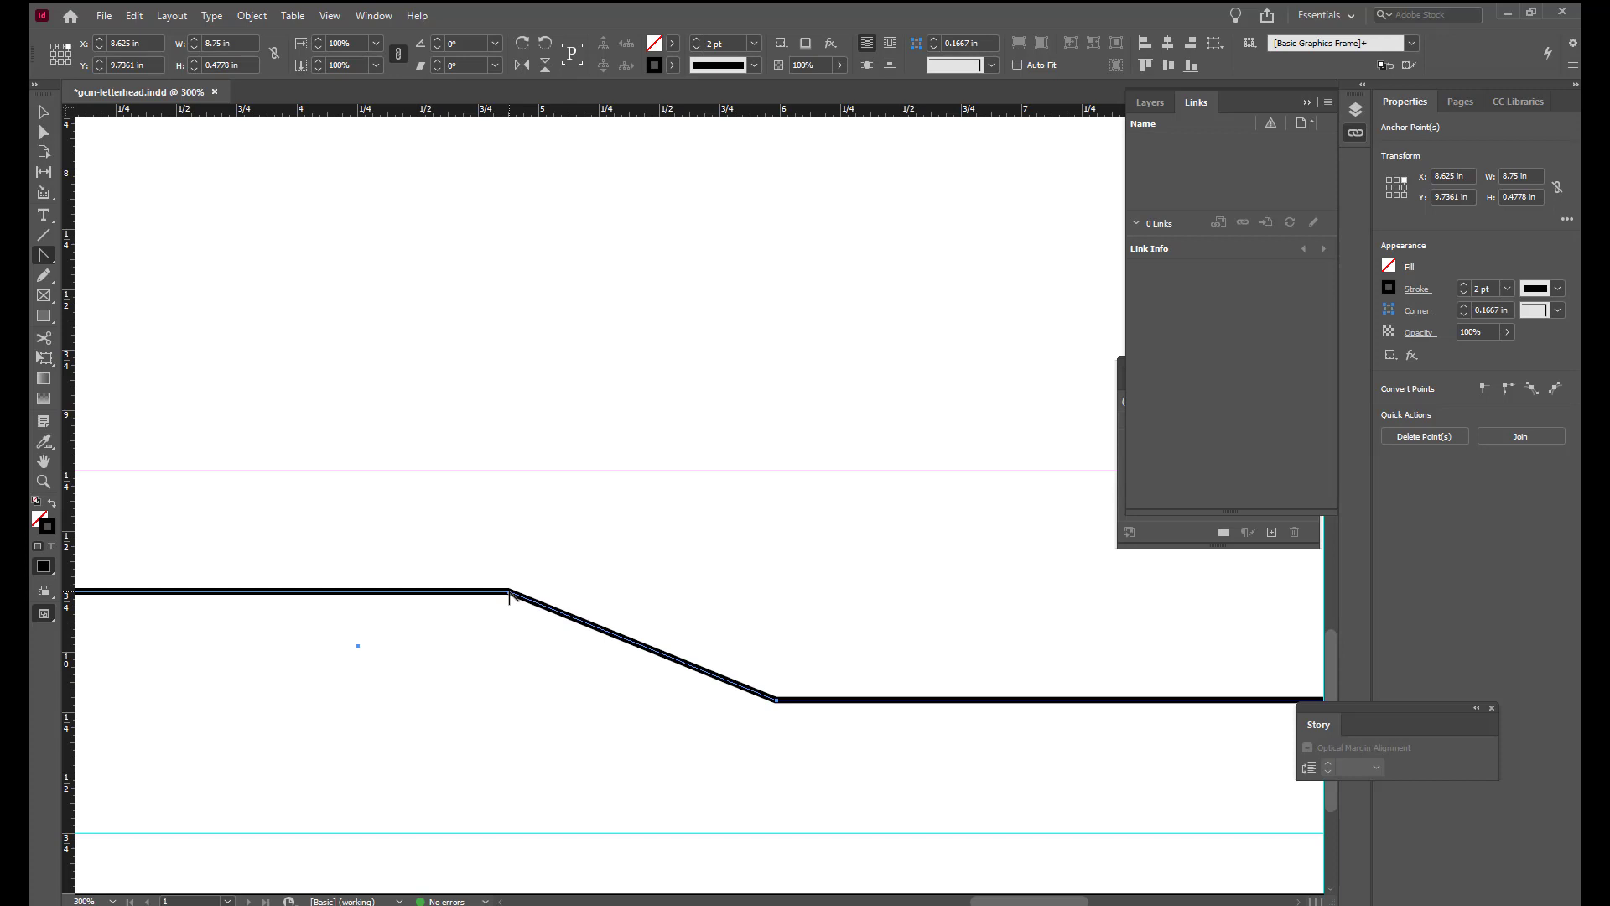
drag(509, 592, 628, 590)
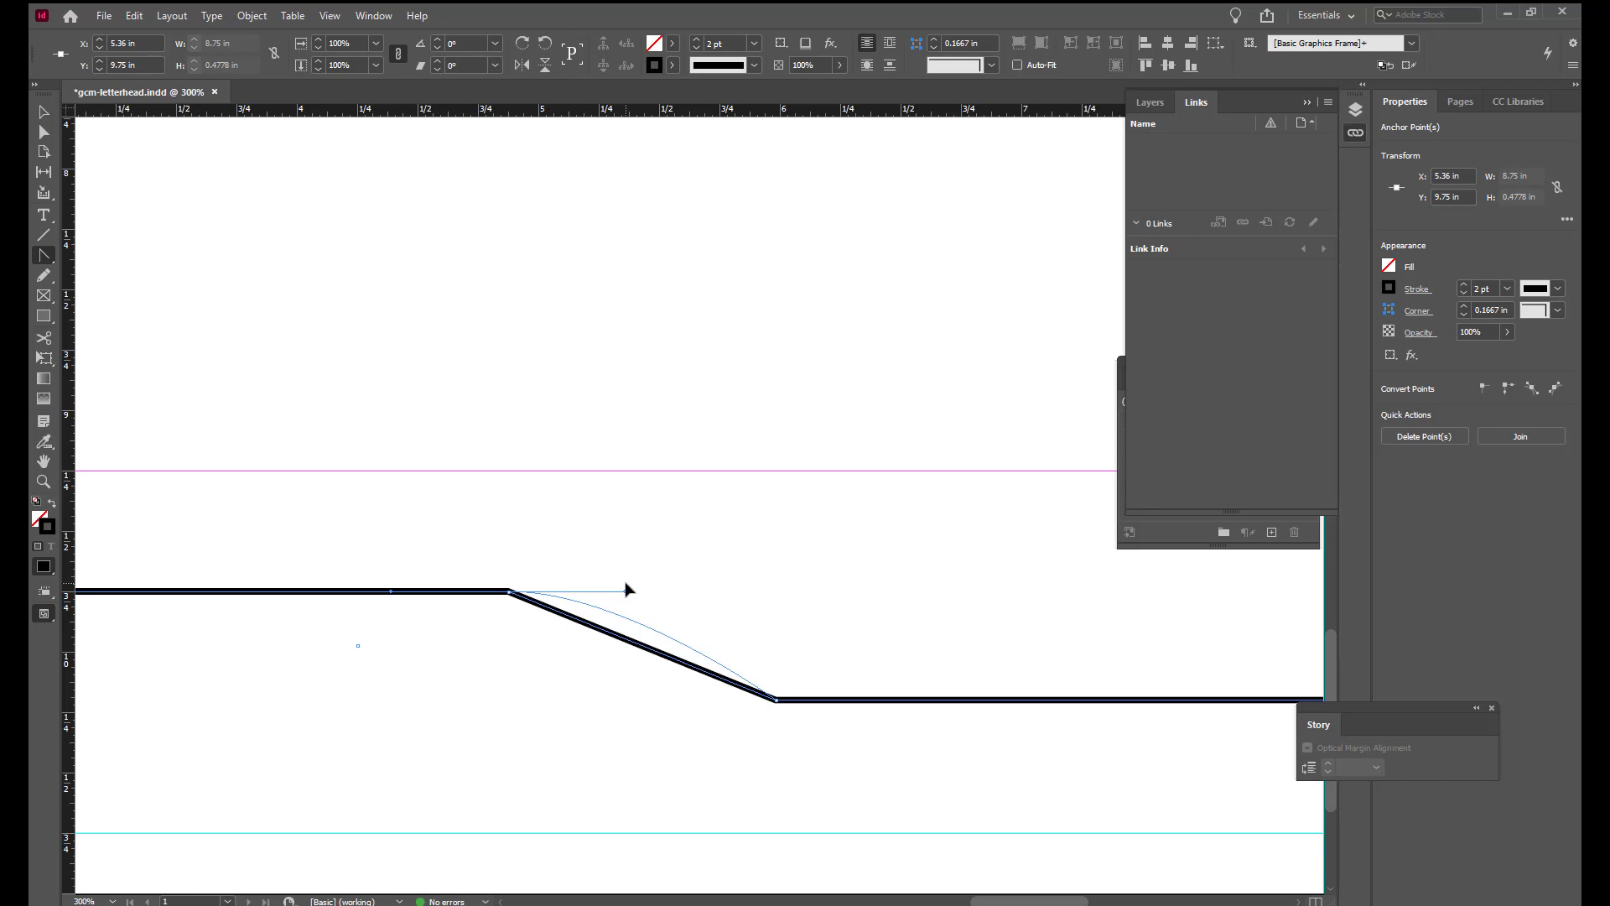
drag(628, 590, 689, 592)
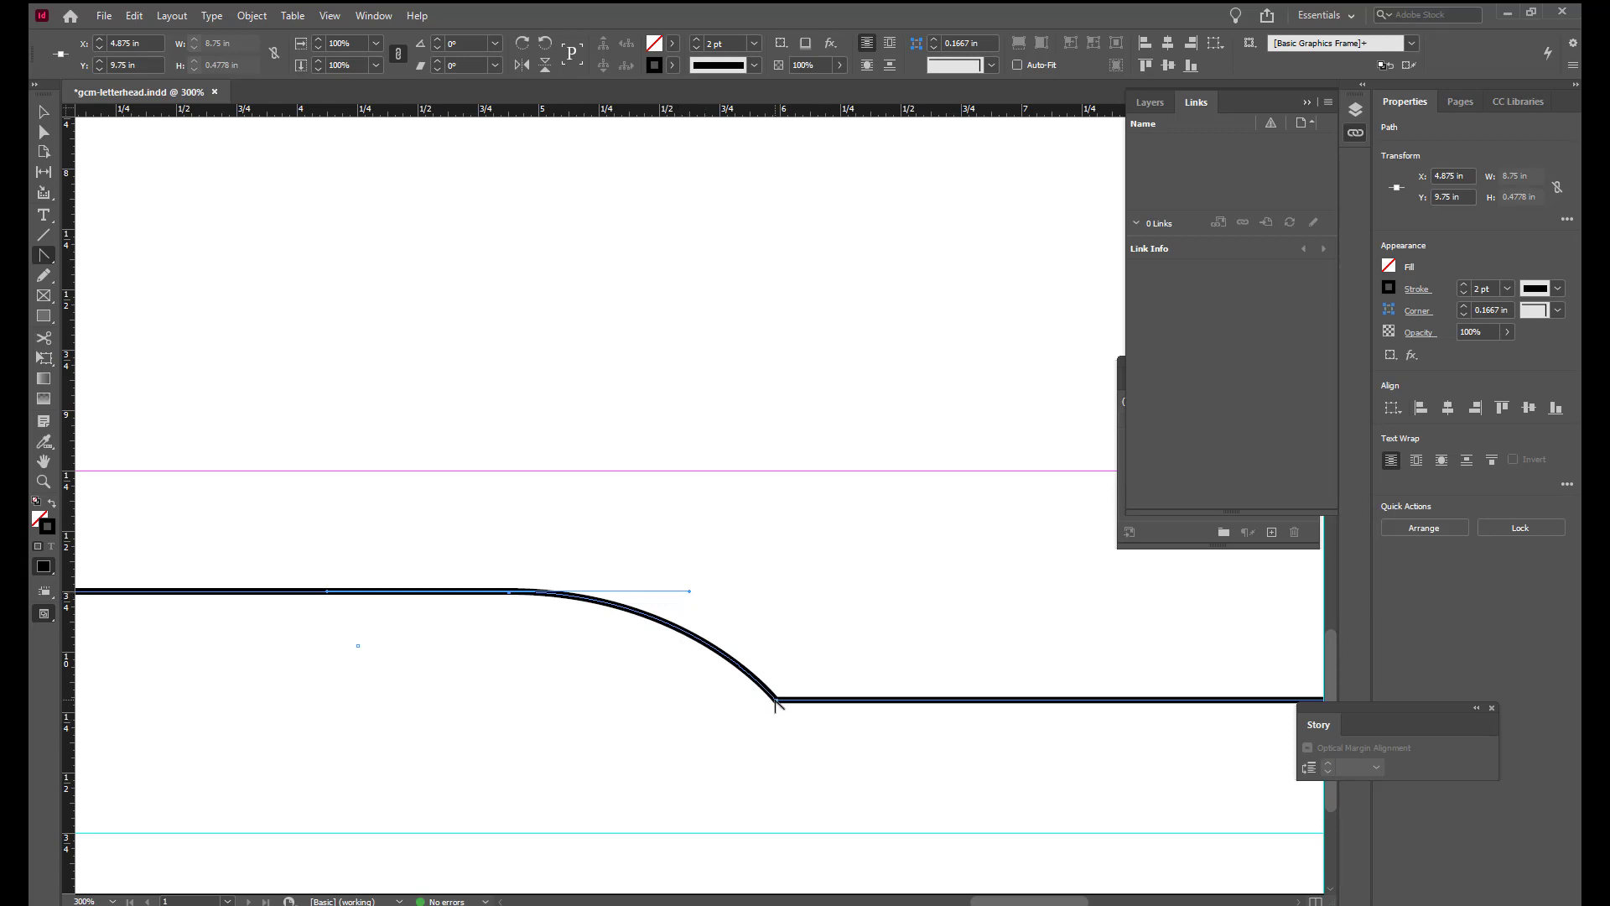
Step: Smooth the anchor at the diagonal's lower end by pulling horizontal direction handles about 0.5 in long, forming an S-curve
click(776, 701)
drag(776, 702, 866, 704)
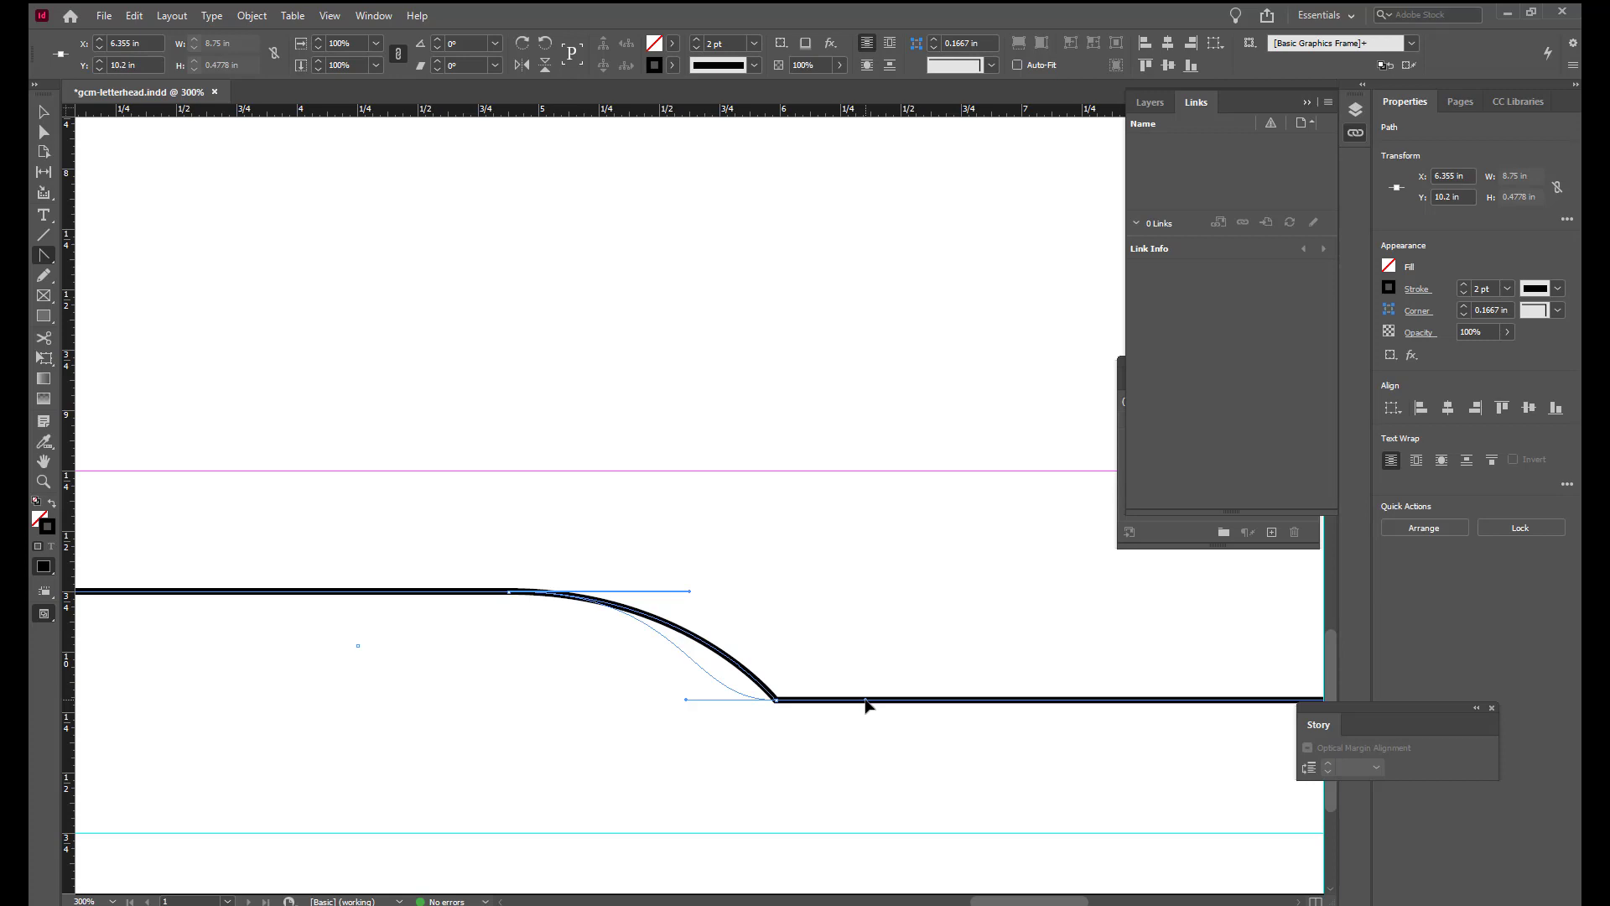
drag(867, 705, 898, 702)
drag(898, 701, 901, 698)
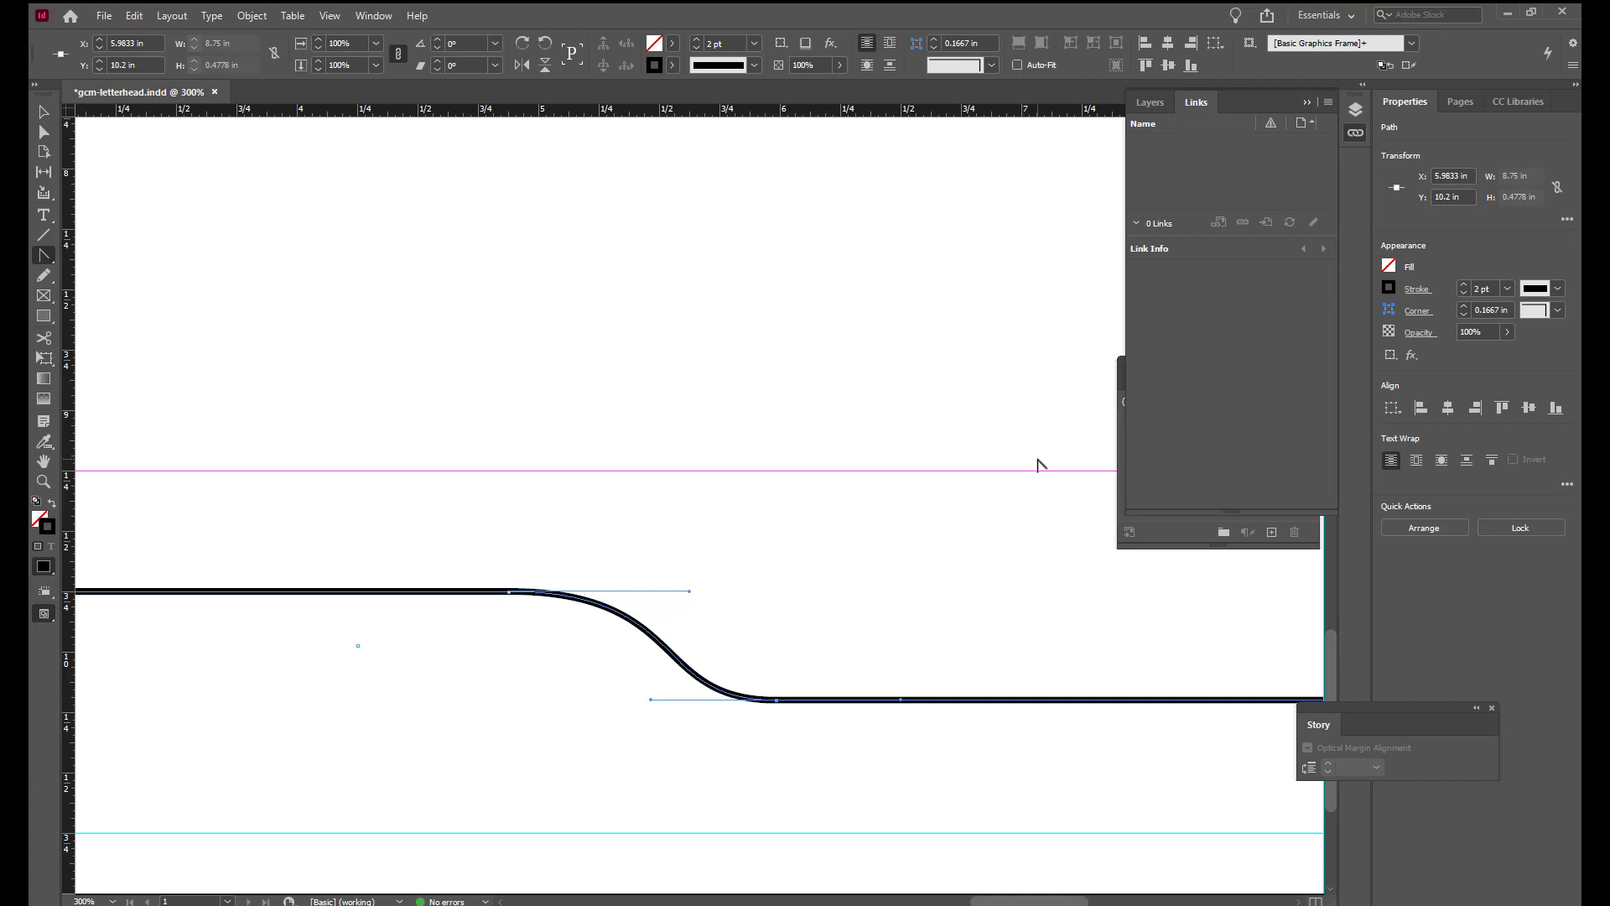
Step: Extend the line from its left end with the Pen tool through the page's two lower bleed corners, closing the path at its right end
drag(44, 255, 89, 281)
drag(1006, 902, 913, 902)
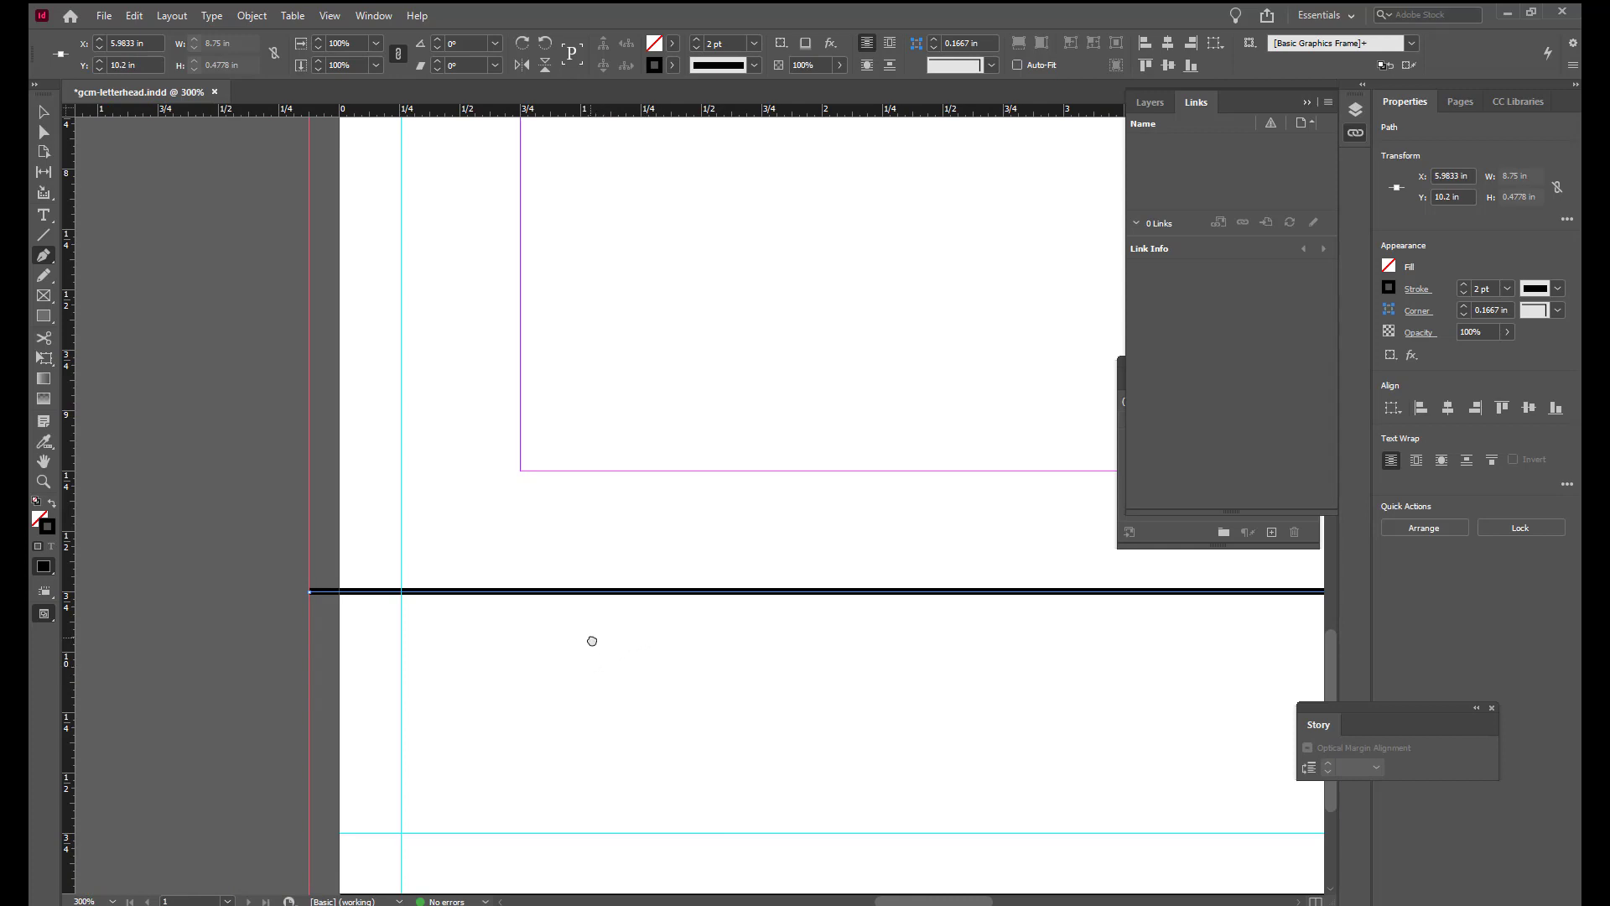
drag(589, 639, 670, 628)
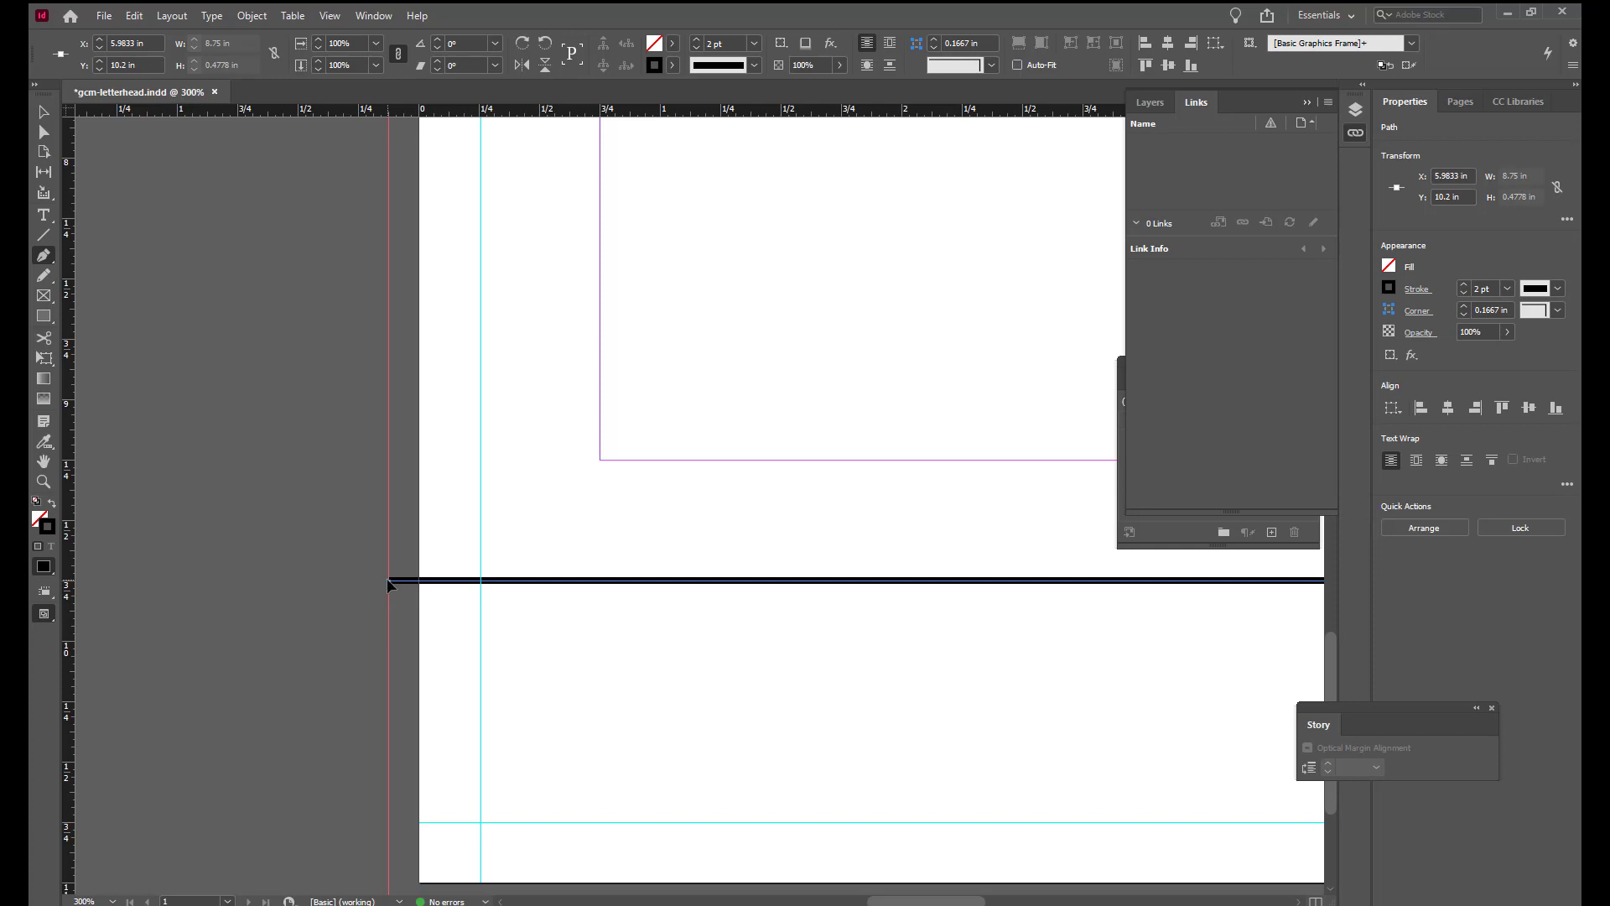
click(390, 580)
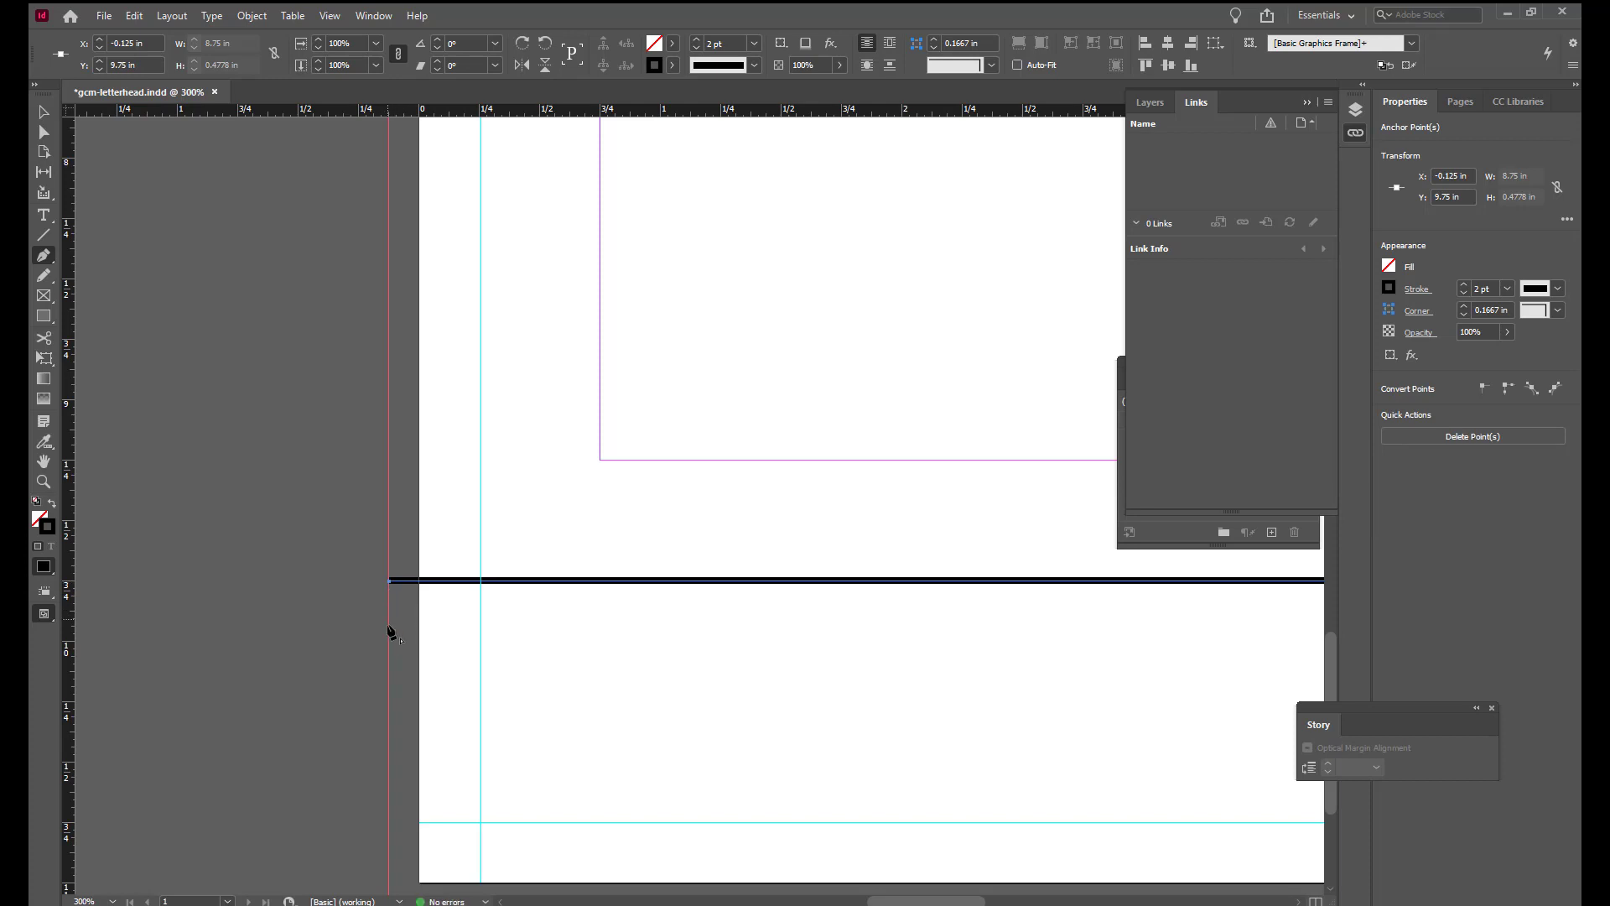
scroll(405, 692, down, 3)
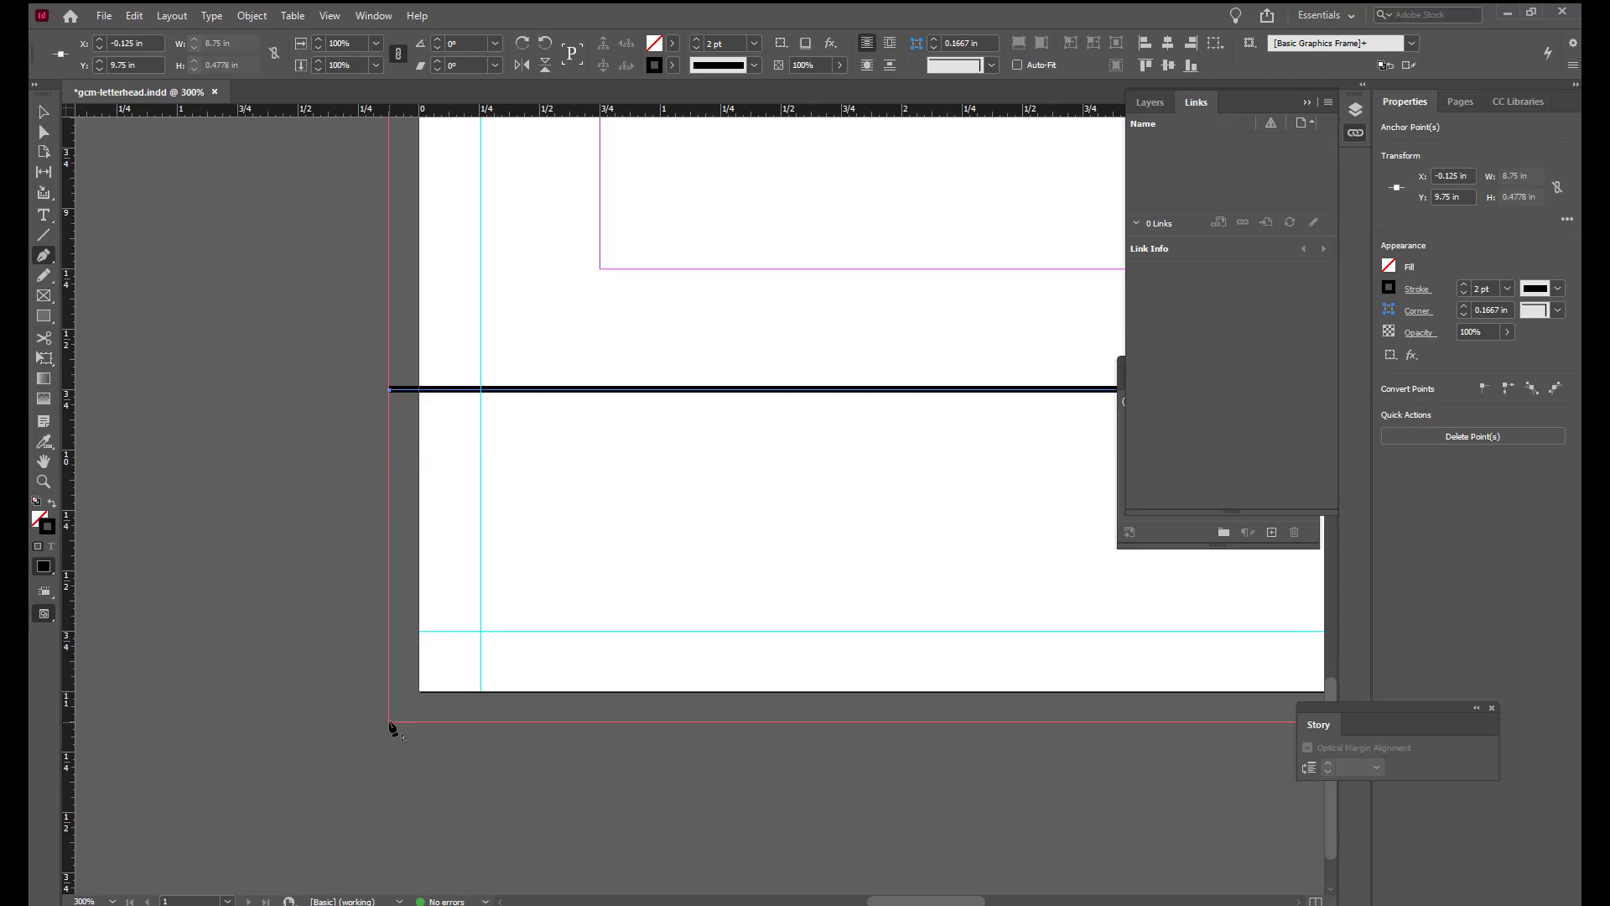
click(388, 723)
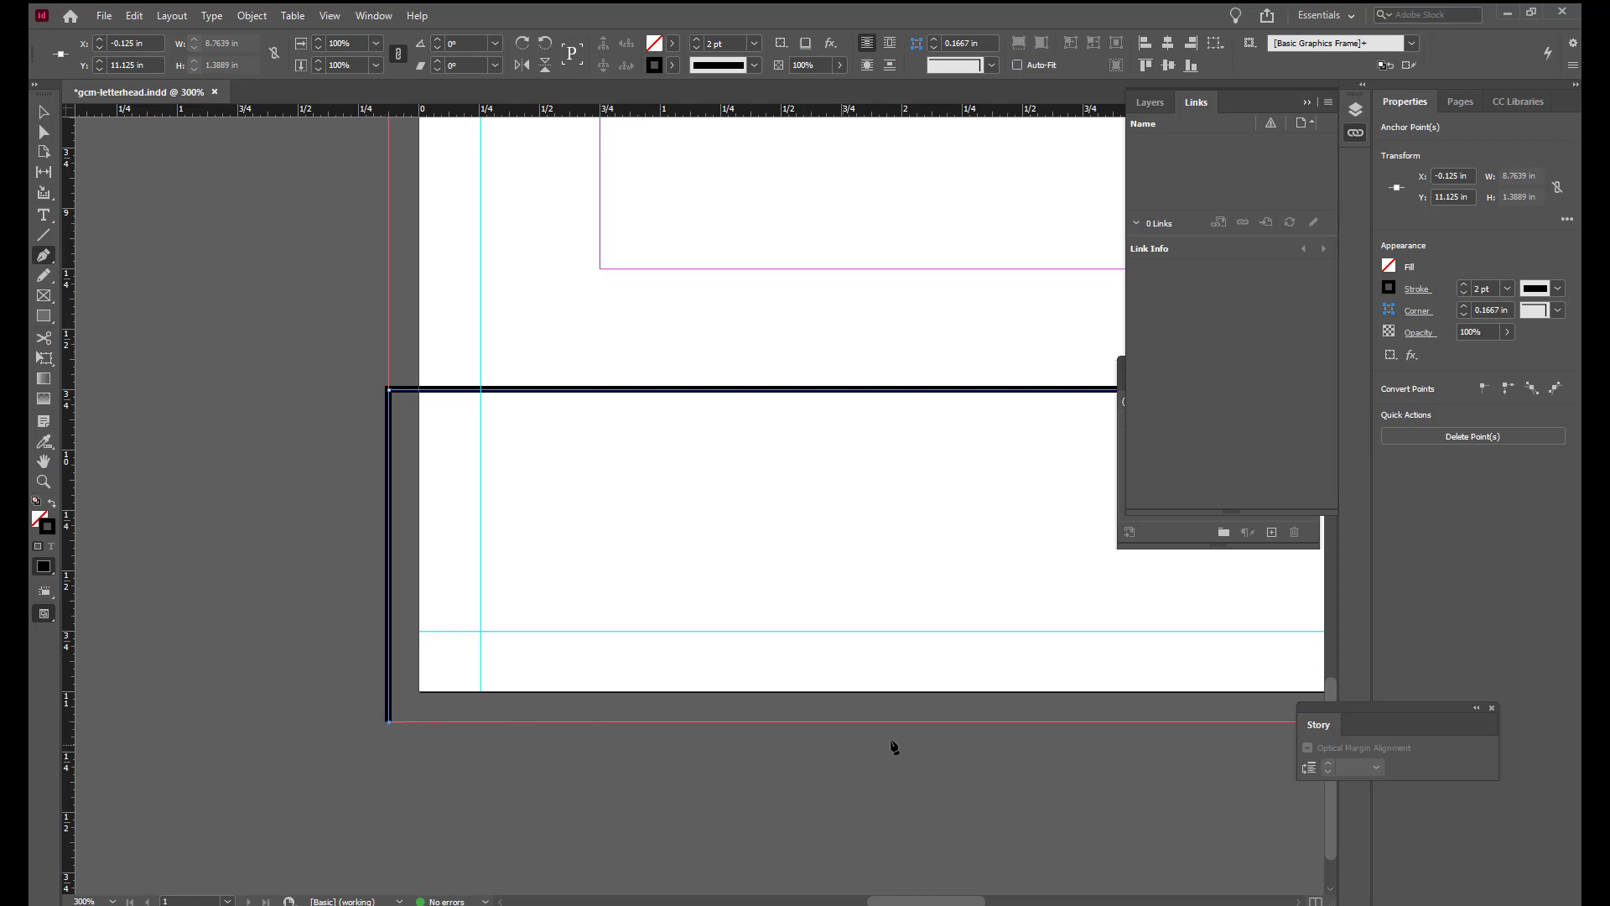
drag(948, 903, 1092, 902)
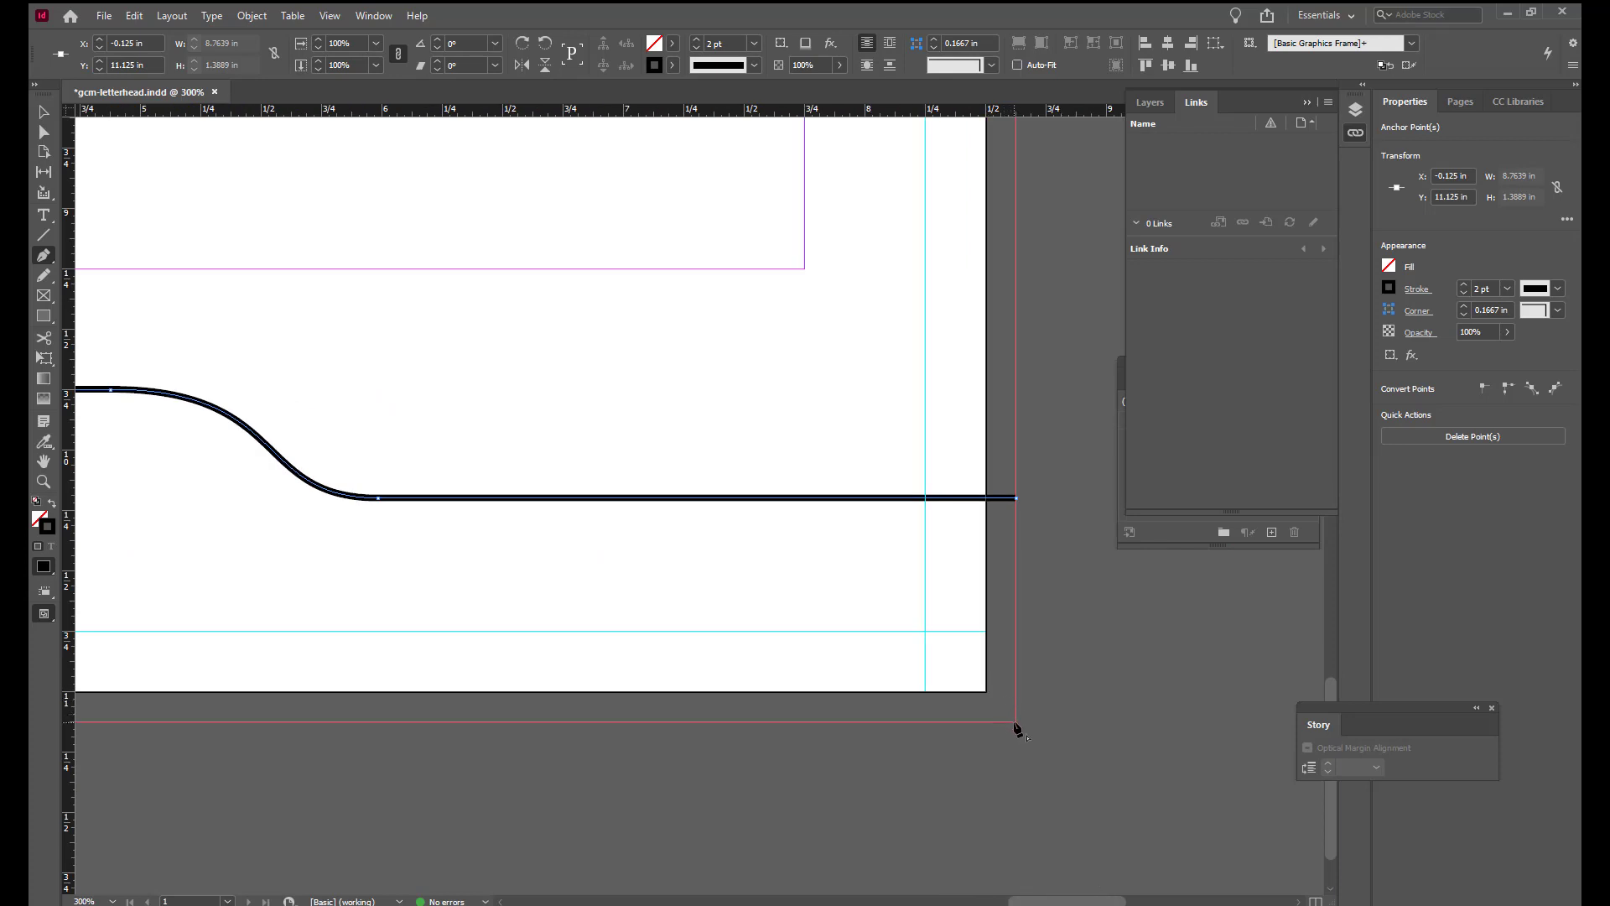
click(1015, 722)
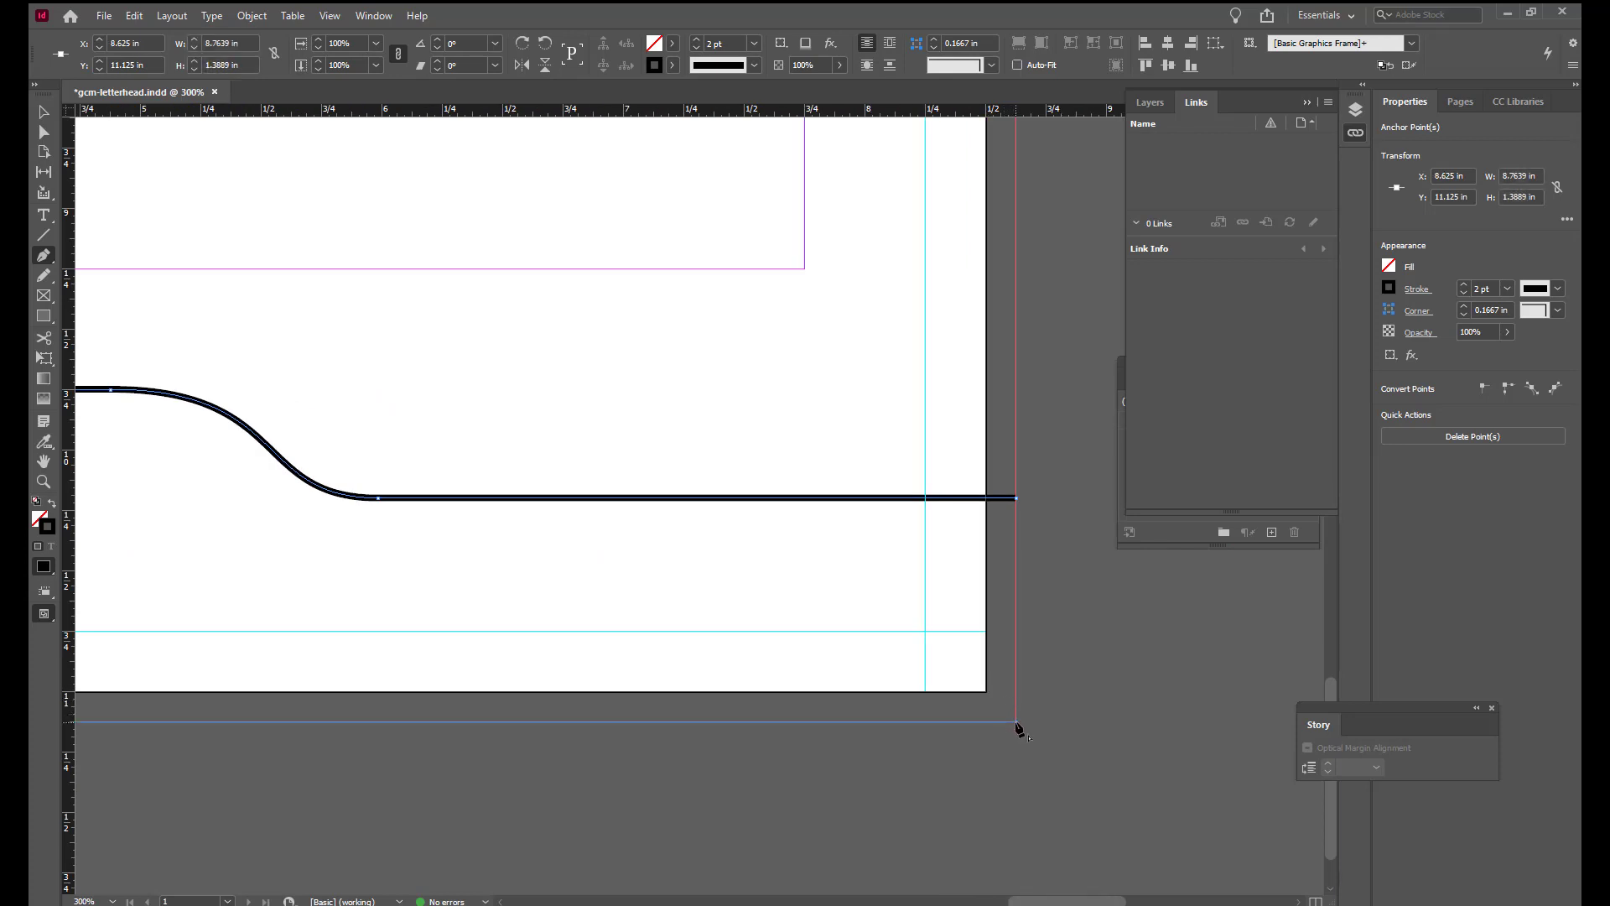
click(1017, 500)
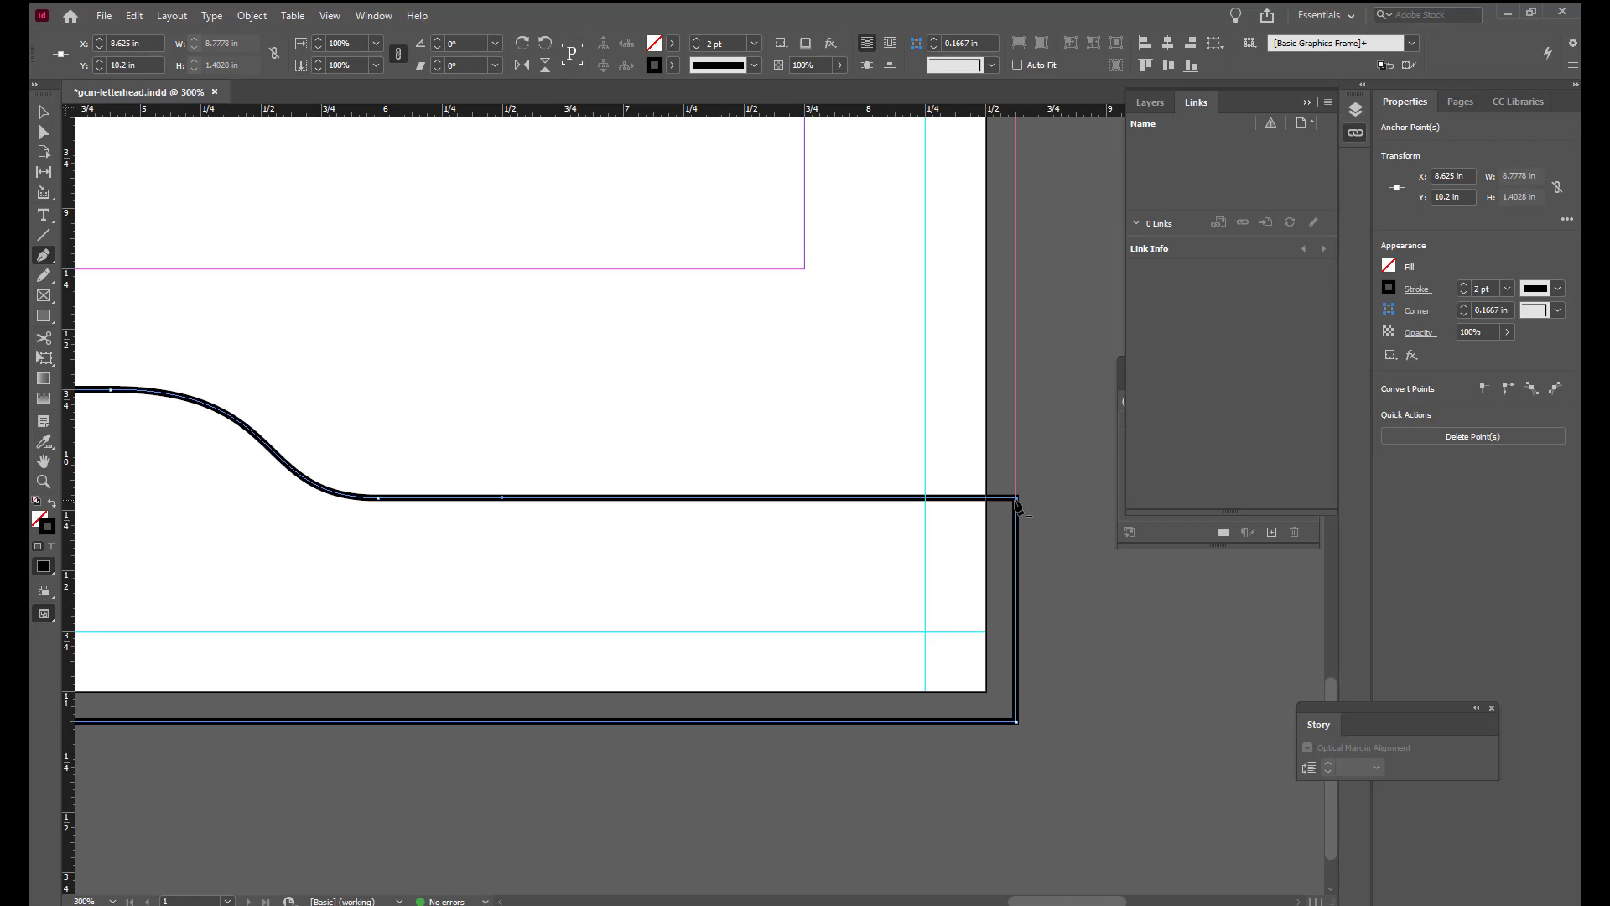
Step: Select the whole closed path with the Selection tool
click(44, 112)
click(1052, 552)
click(1016, 547)
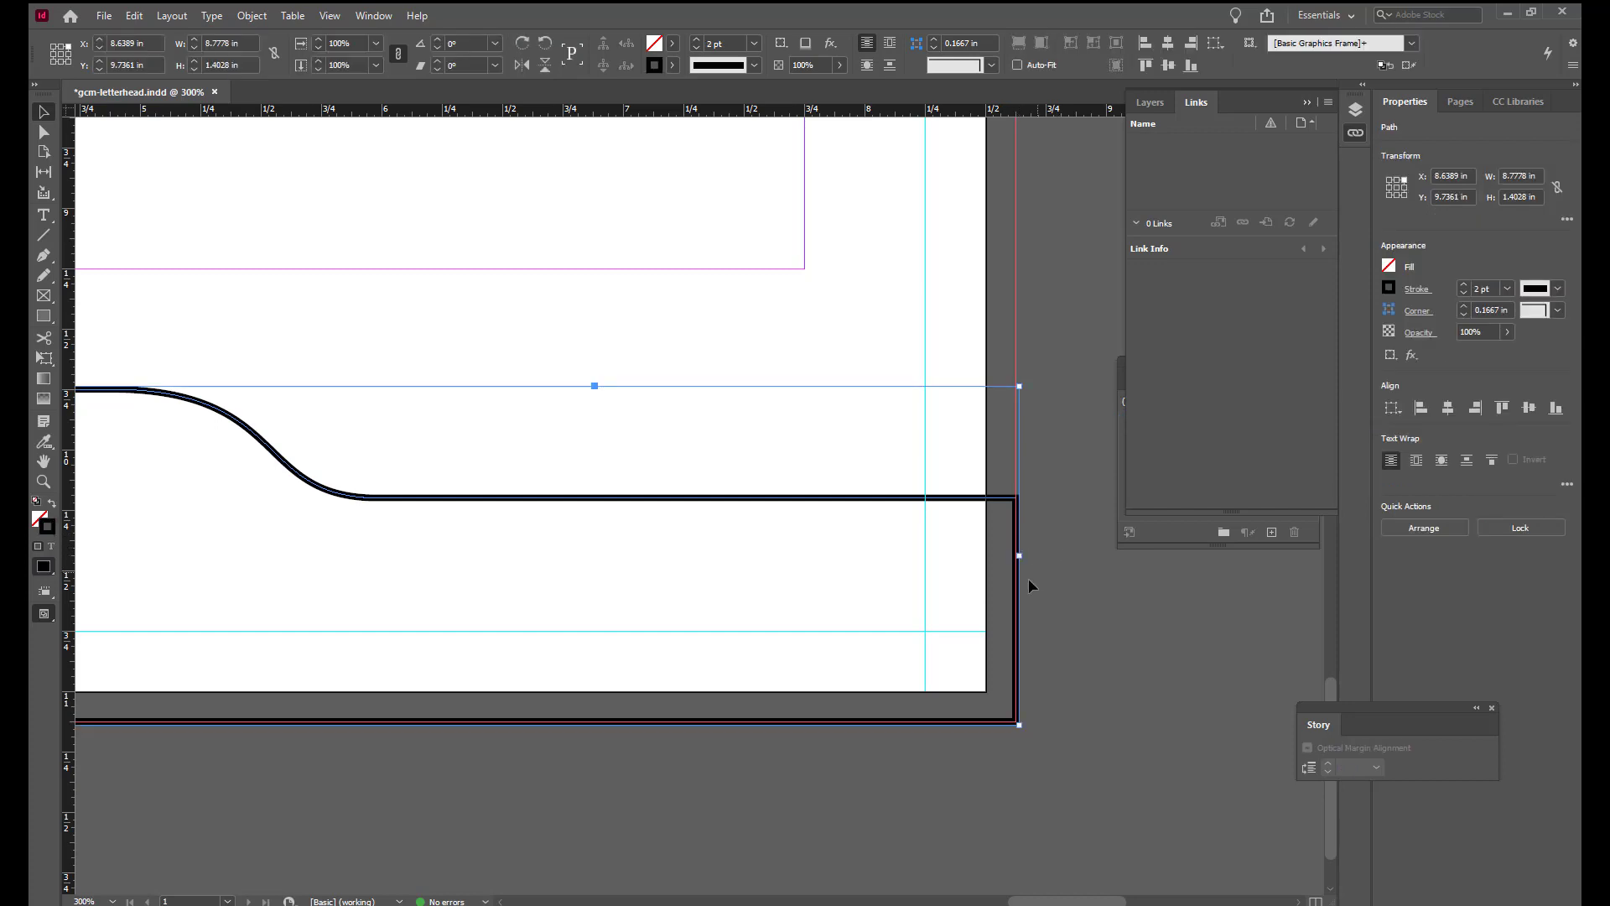
drag(1049, 586, 1049, 586)
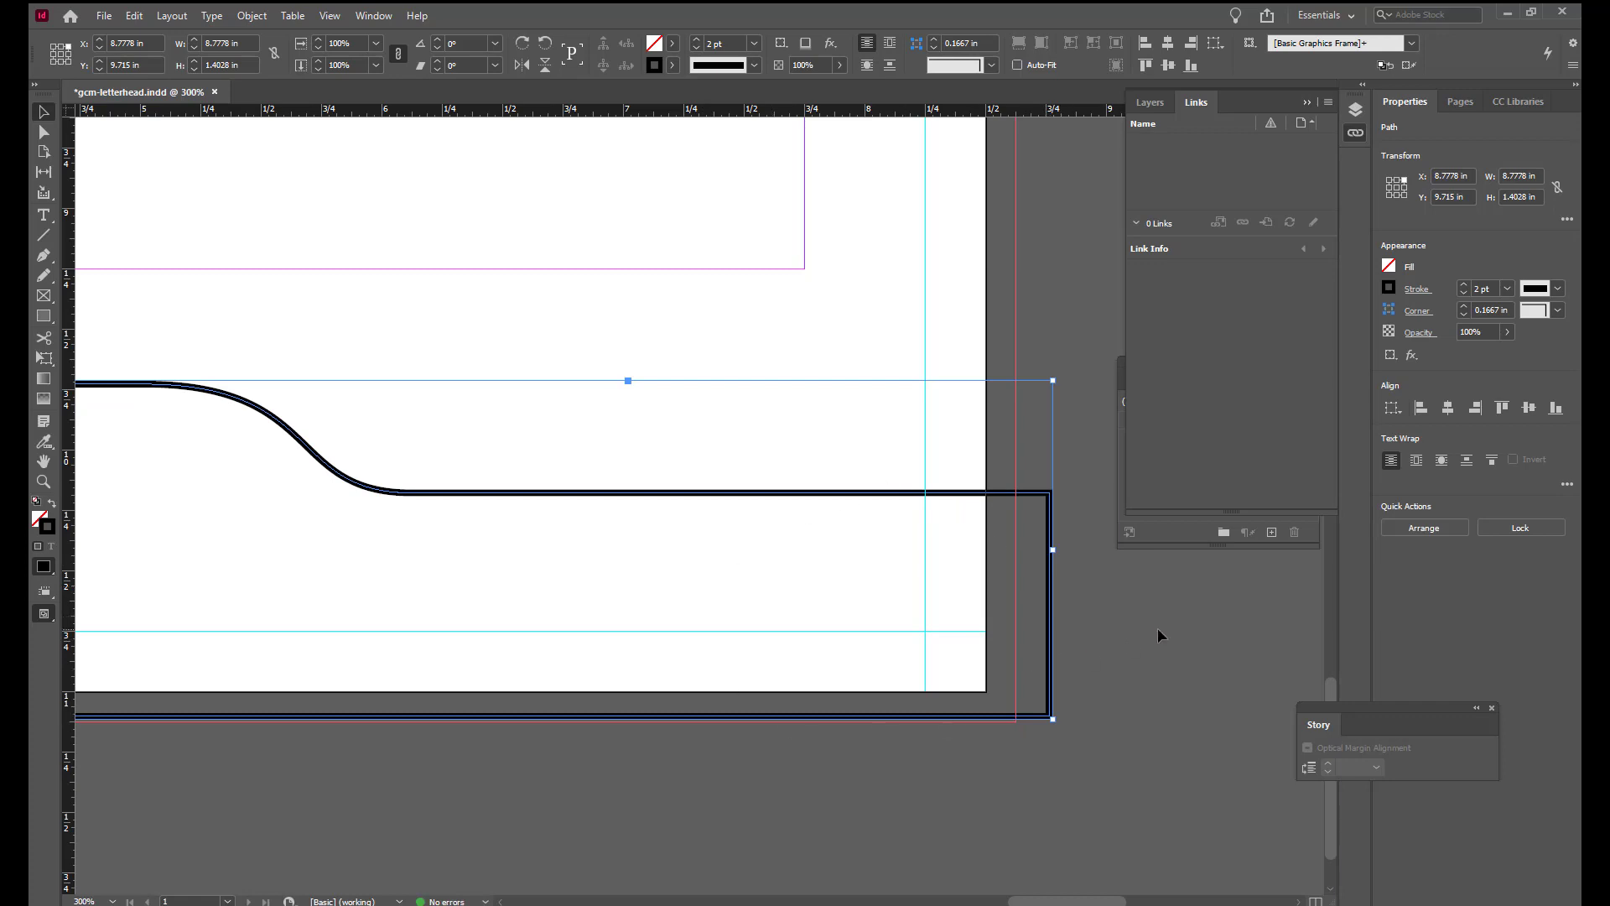
key(ctrl+z)
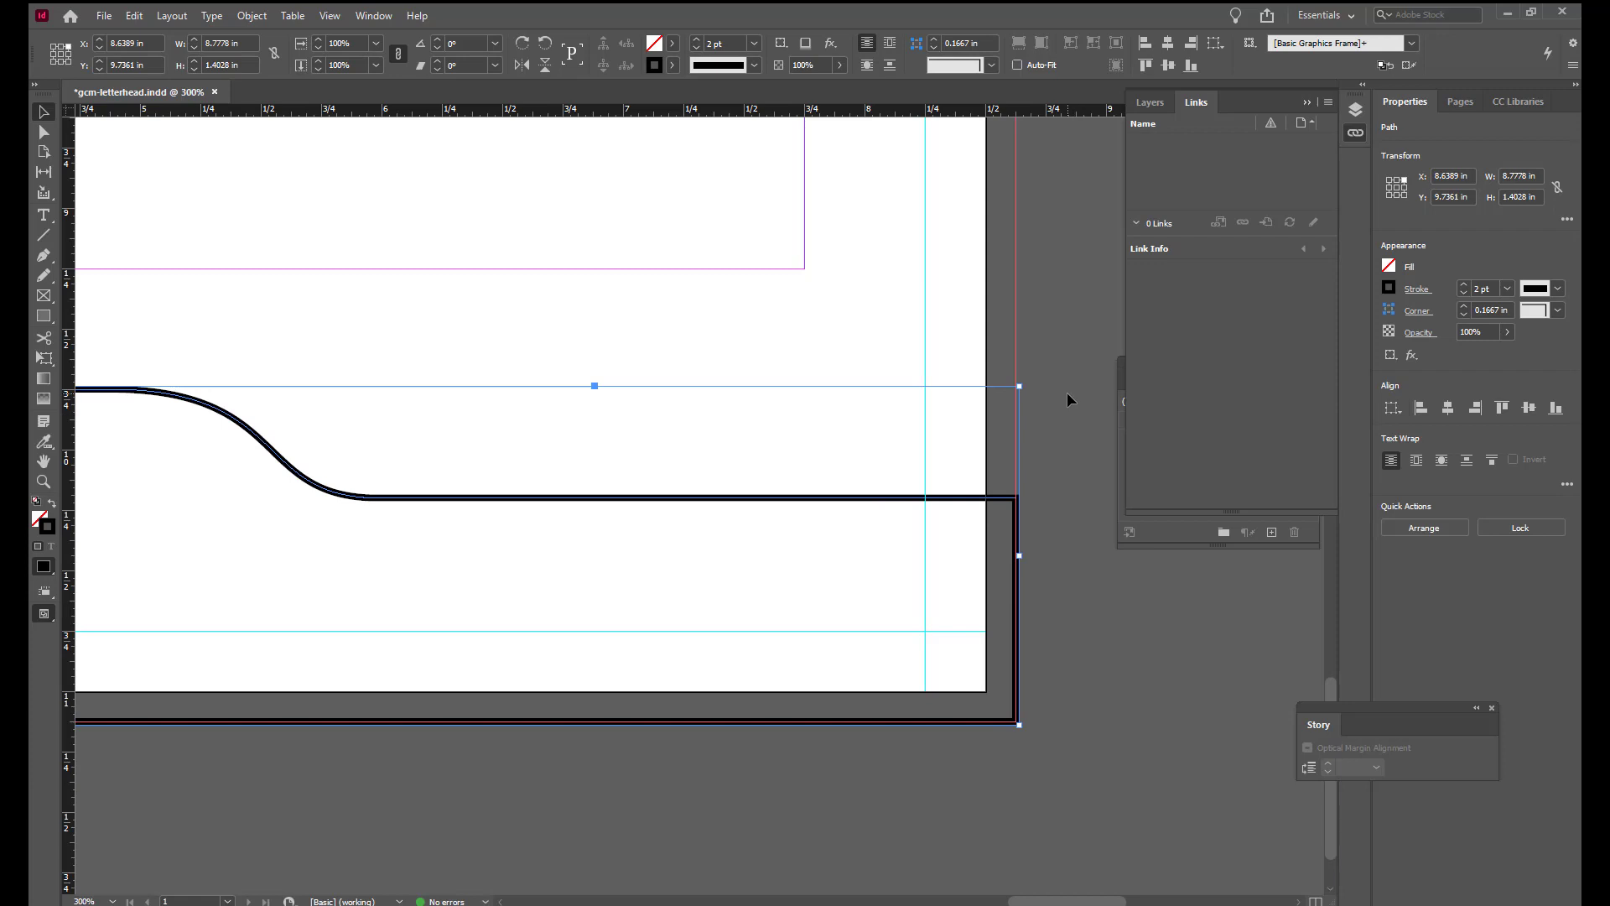
key(ctrl+d)
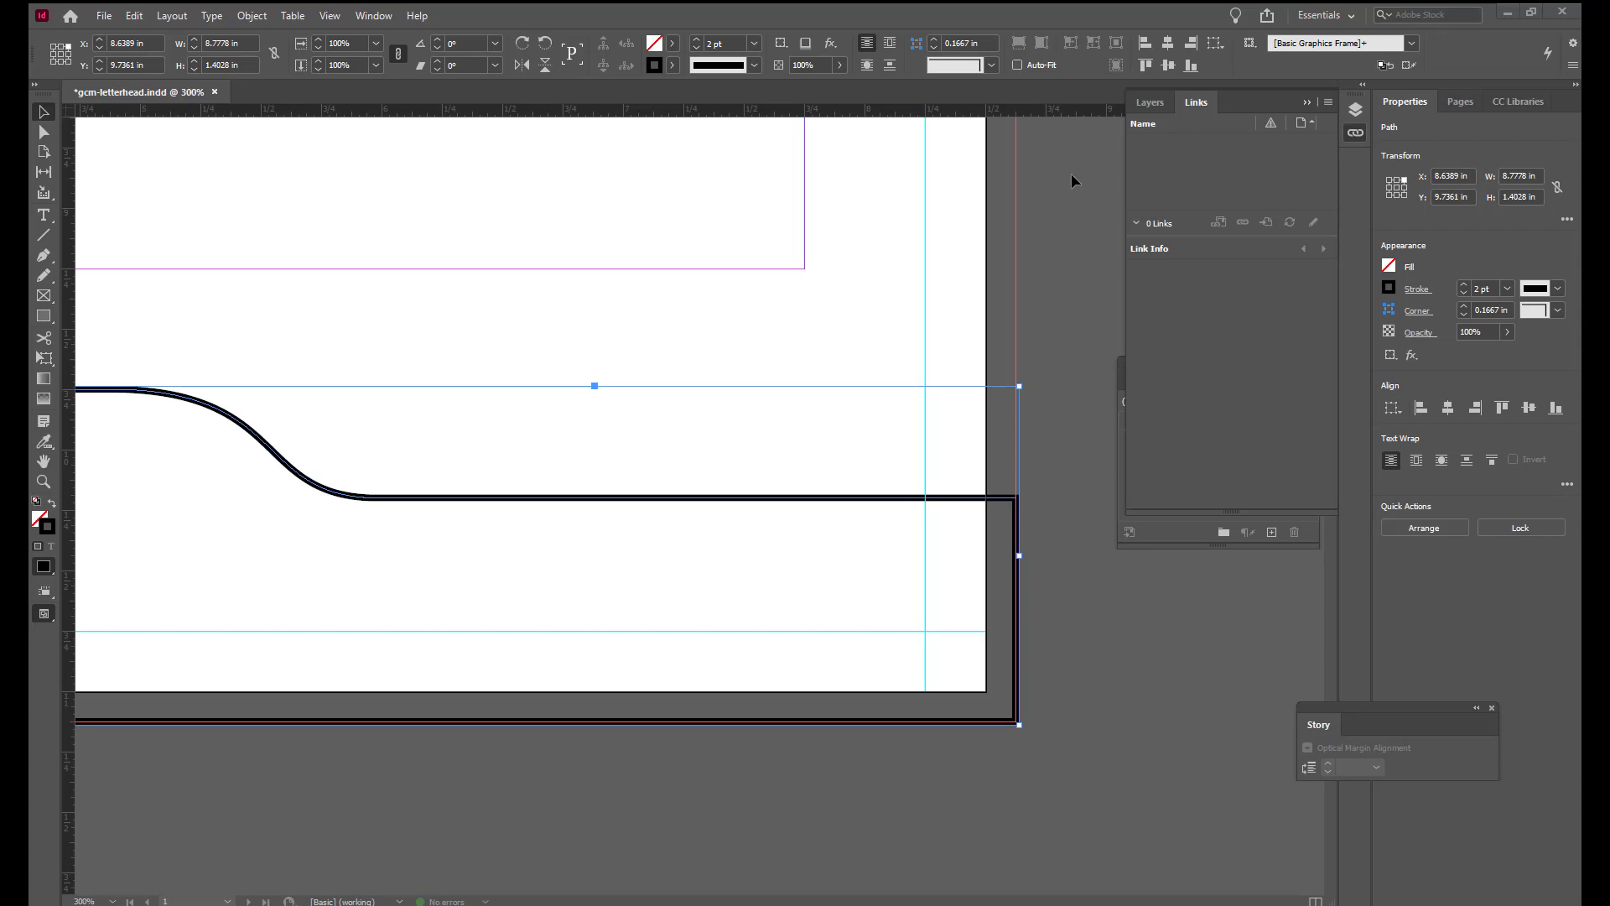
click(1573, 66)
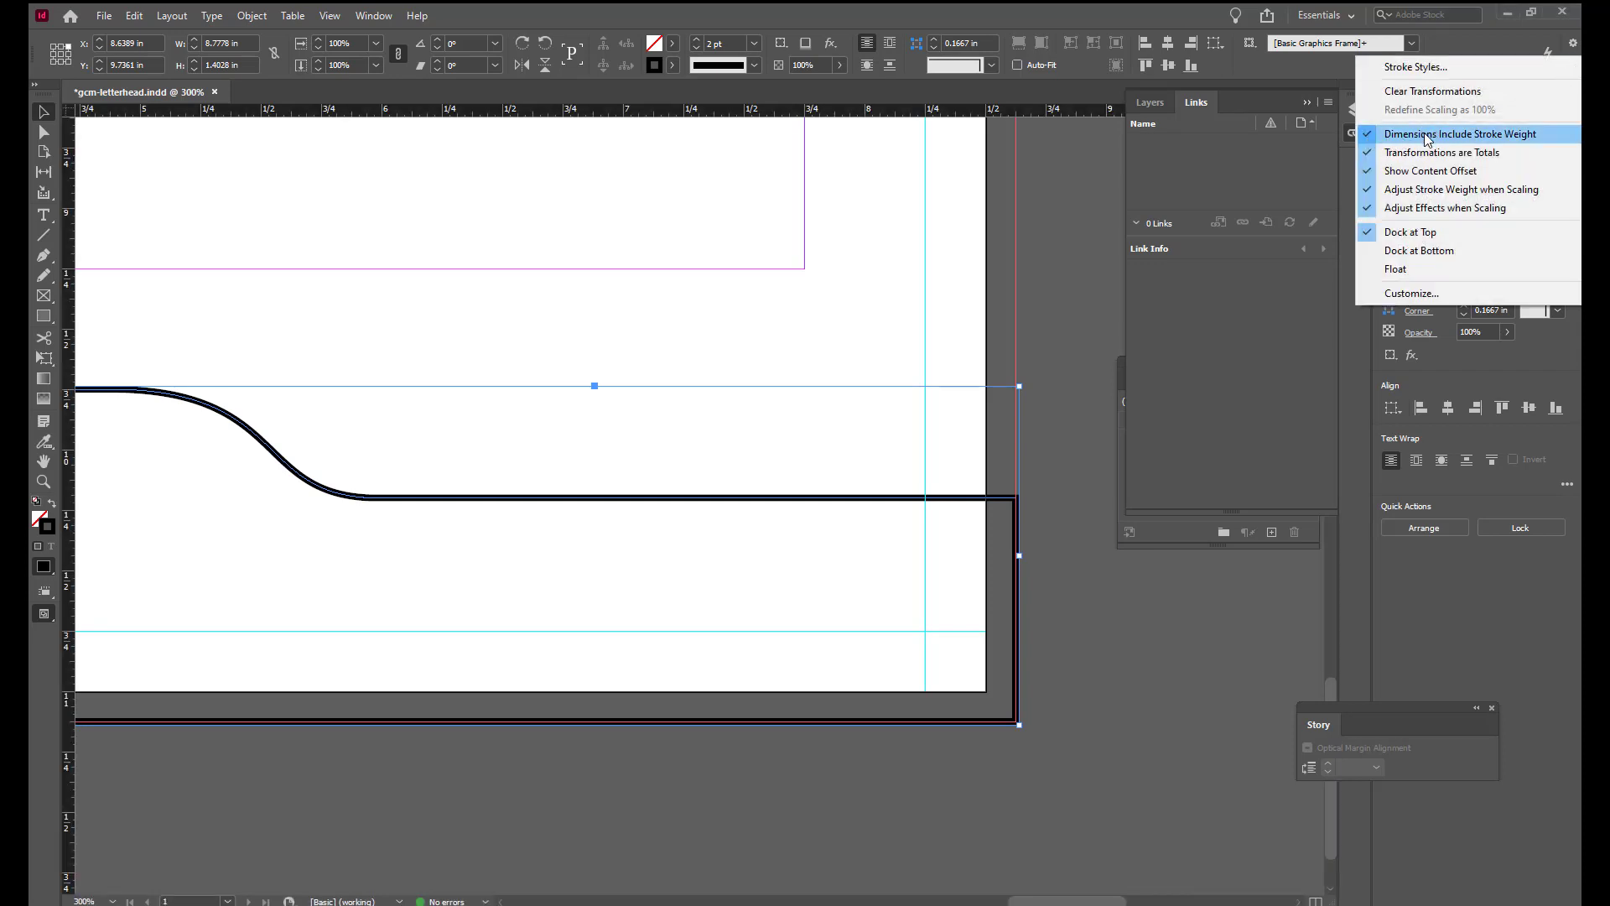
click(1366, 138)
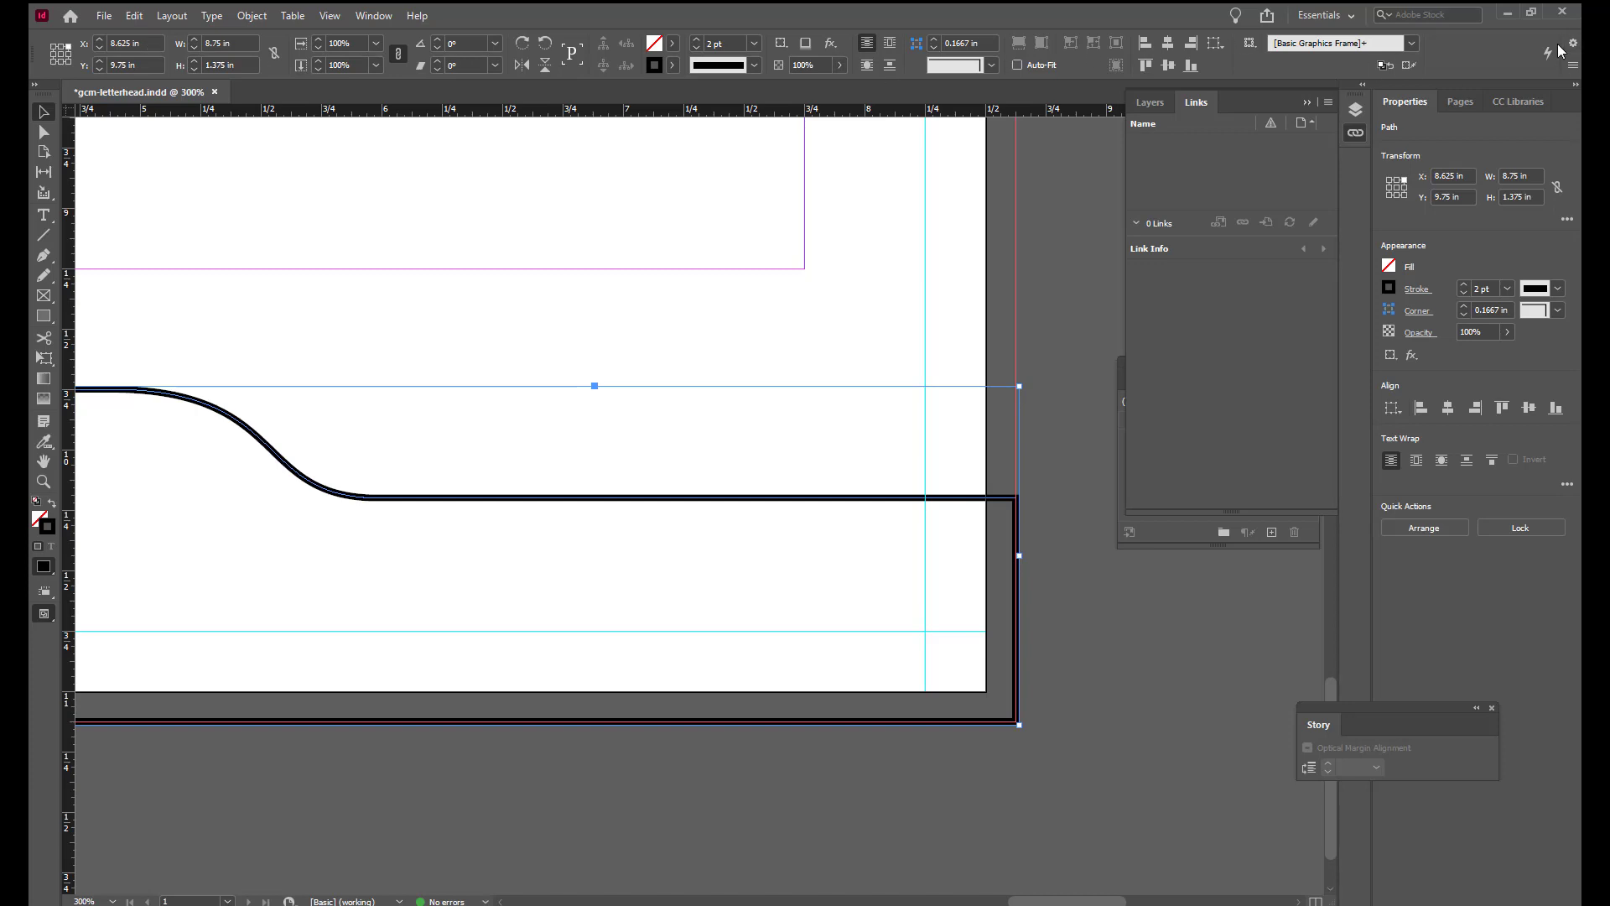
click(1573, 65)
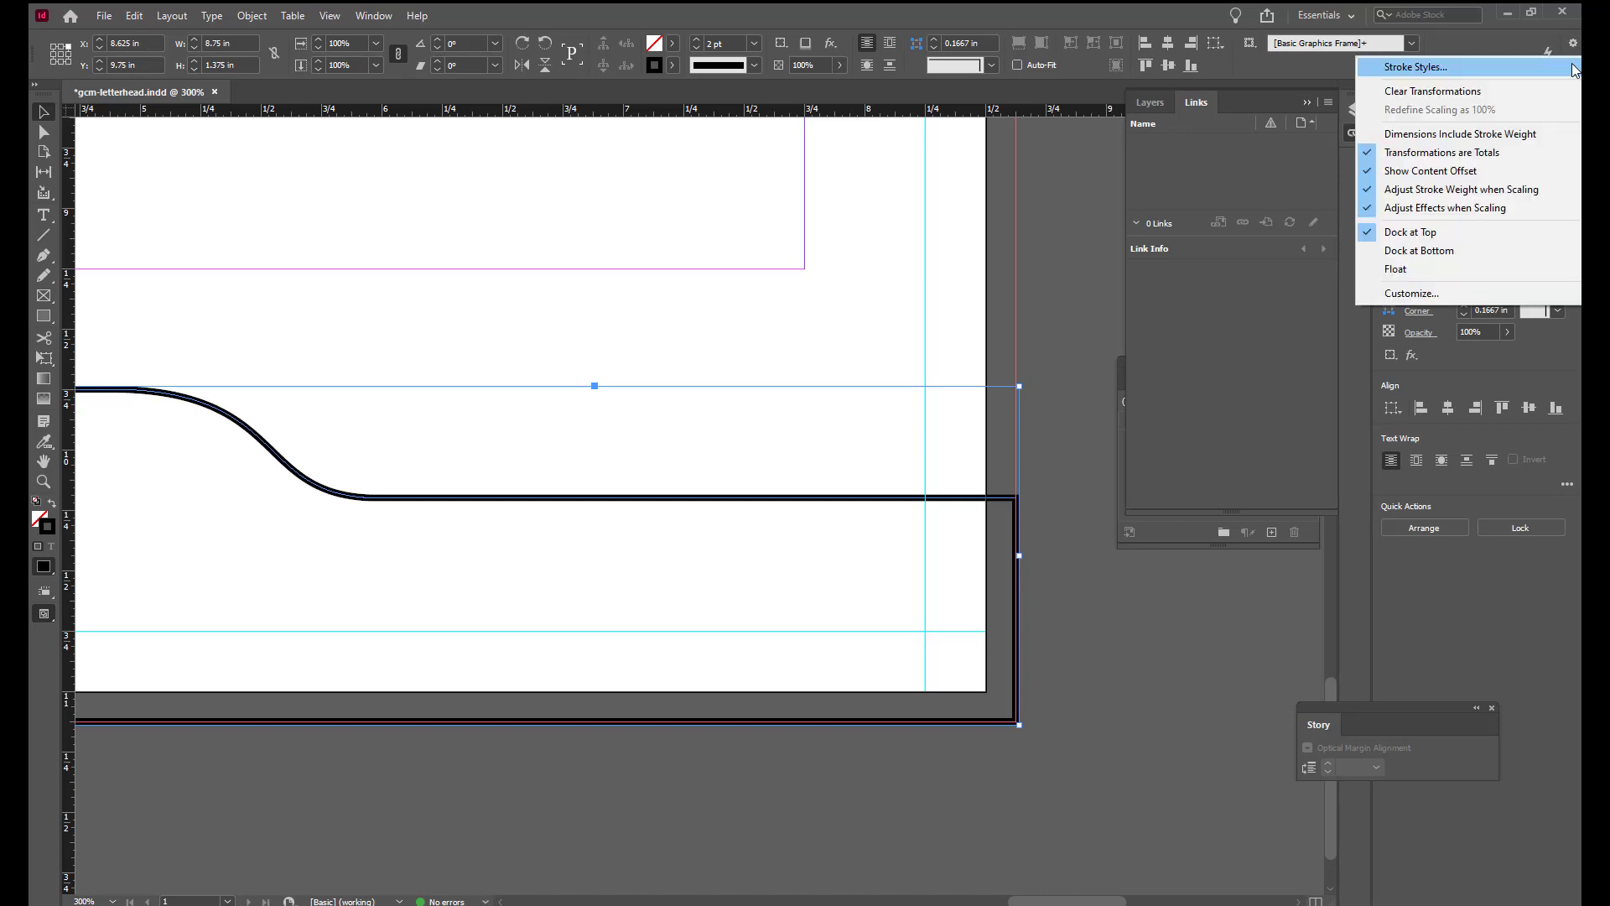
click(1465, 136)
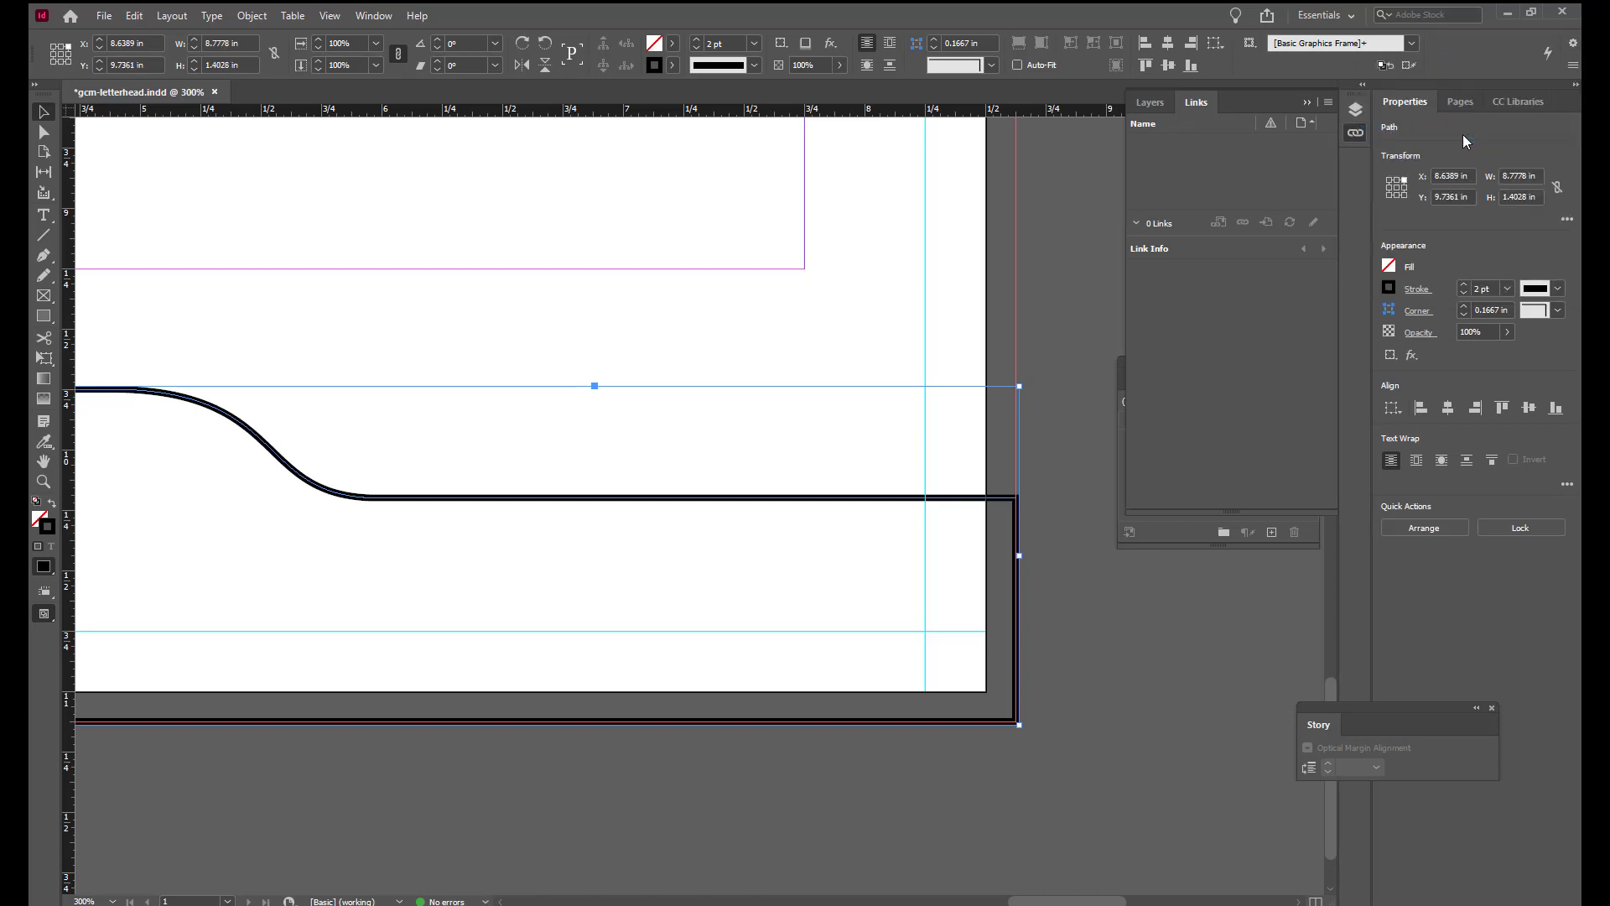
Step: Turn off Dimensions Include Stroke Weight and swap the path's fill and stroke, giving it a black fill without a stroke
click(1573, 68)
click(1367, 136)
click(52, 506)
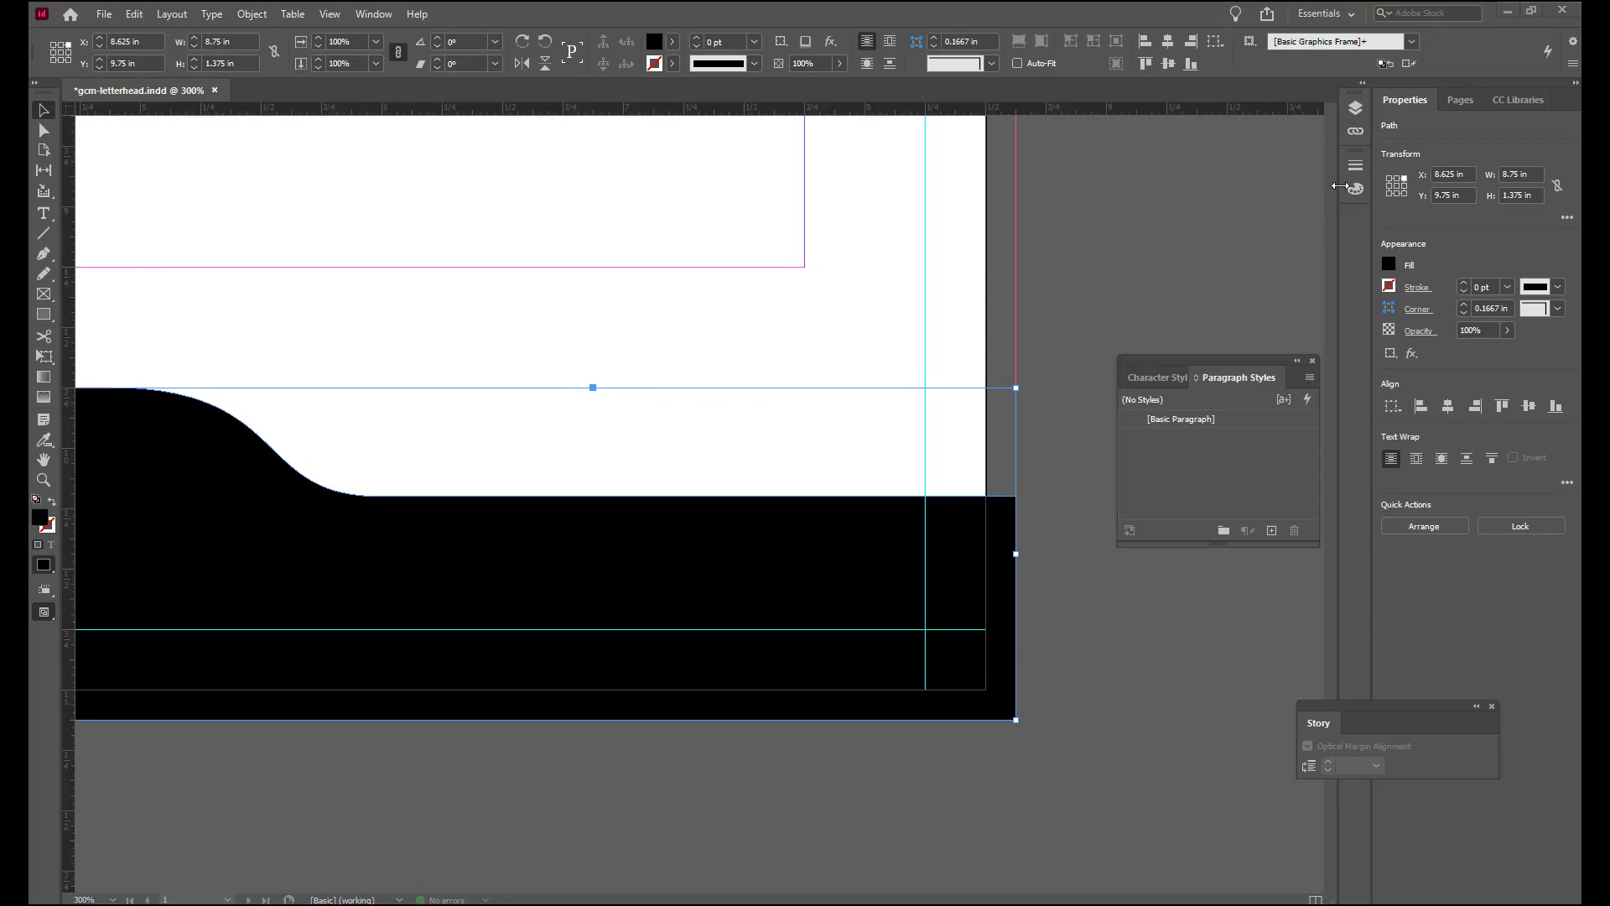
Step: Display the color controls for the shape's fill and switch them to the CMYK color mode
click(380, 17)
mouse_move(424, 136)
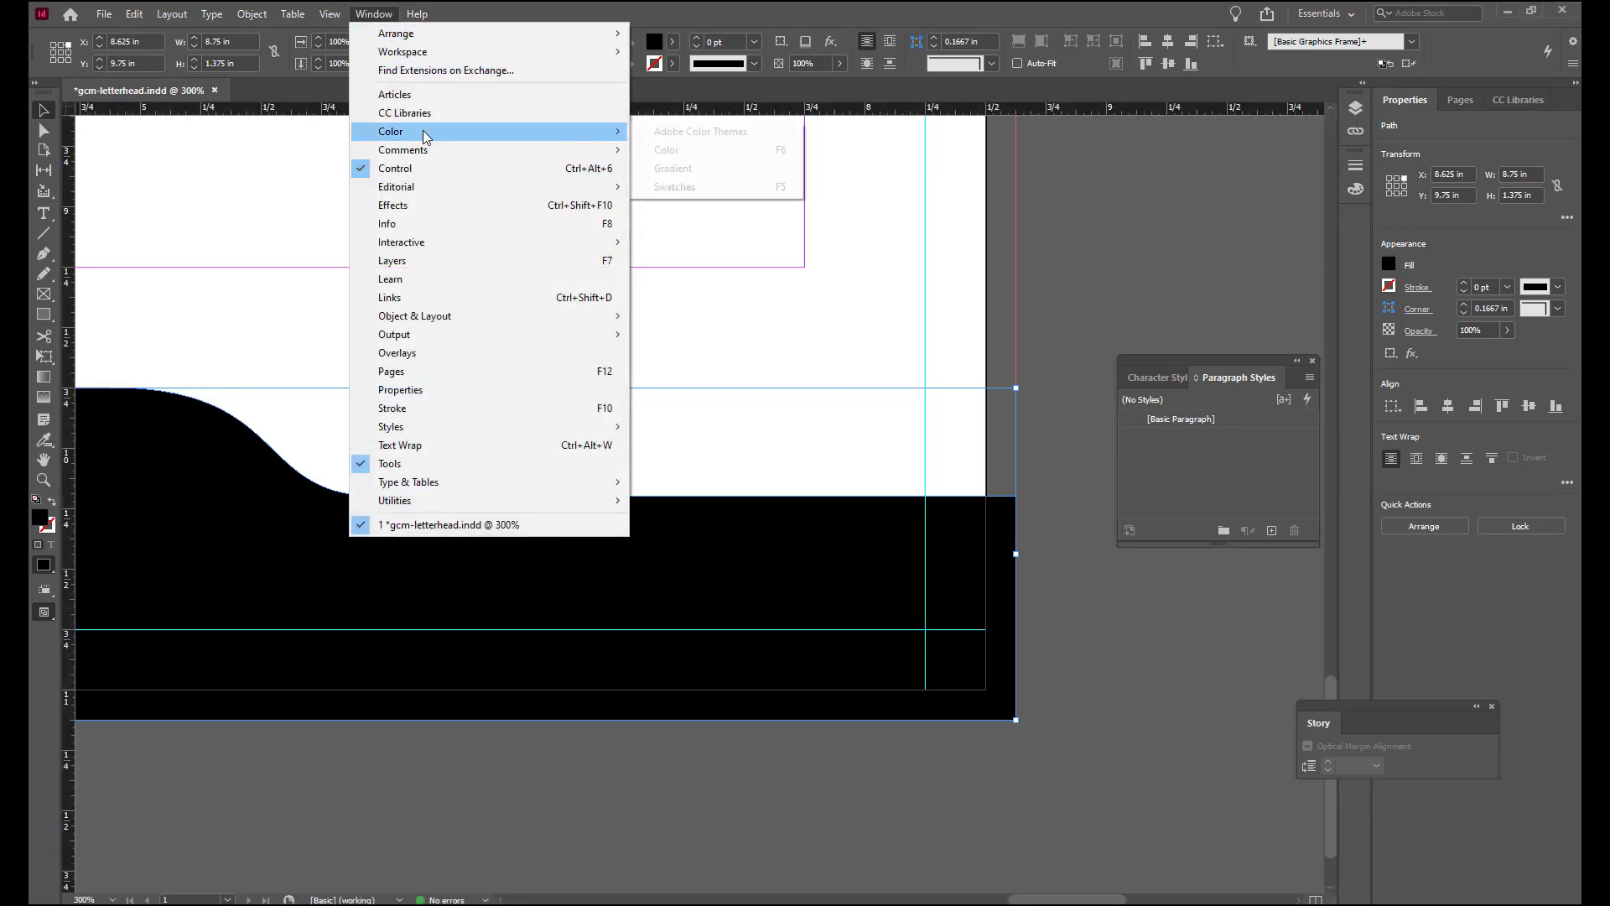
click(667, 149)
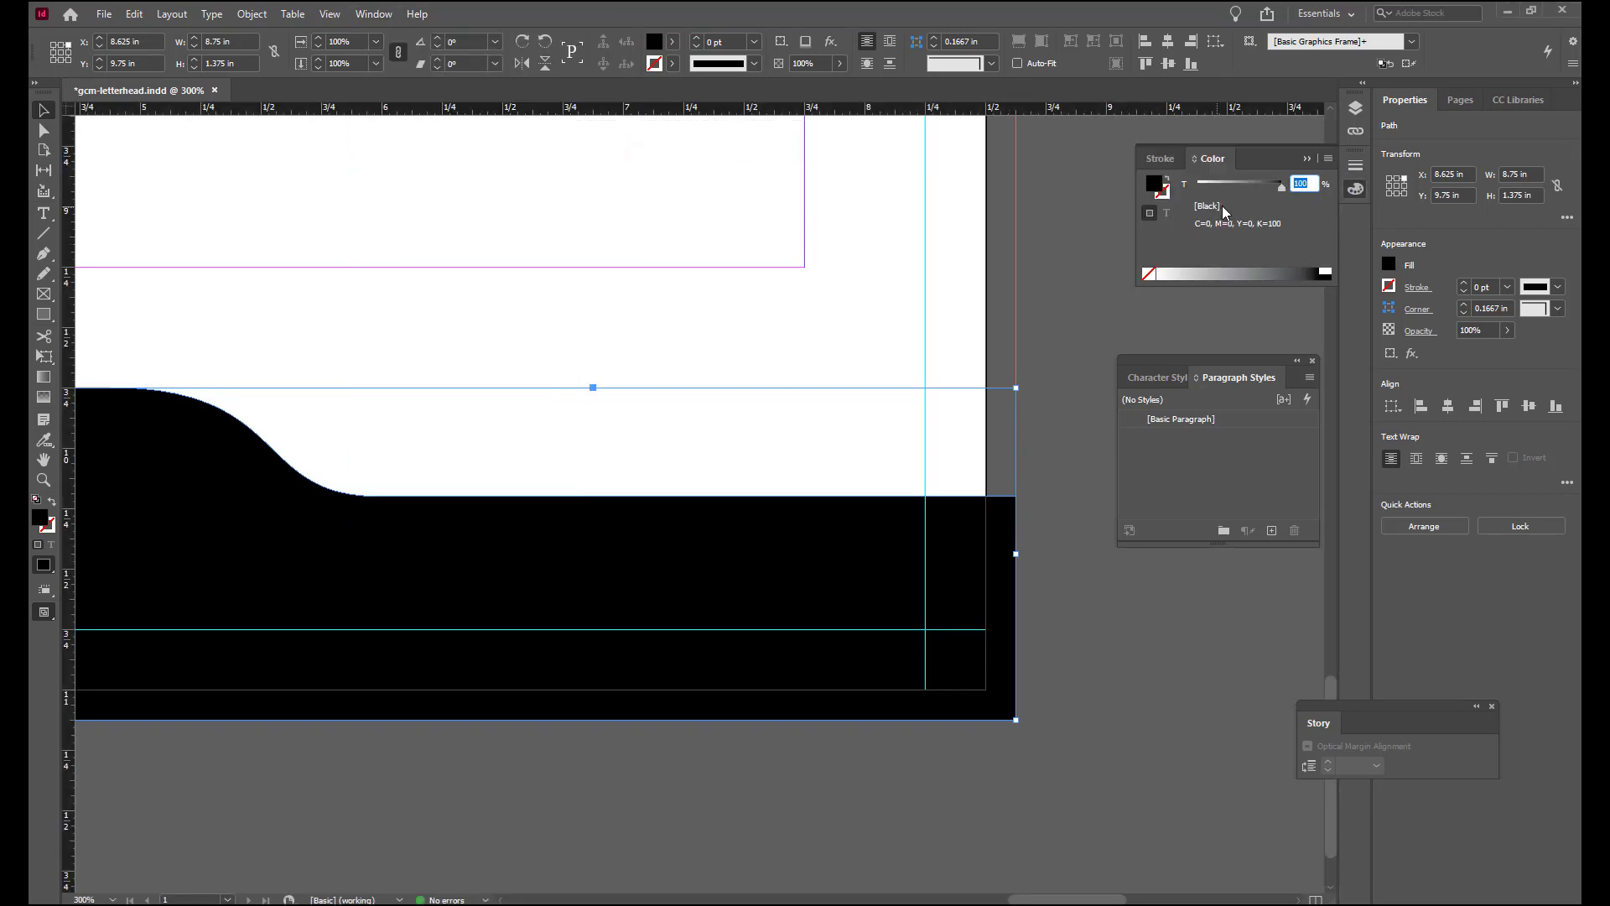
click(950, 521)
click(1329, 160)
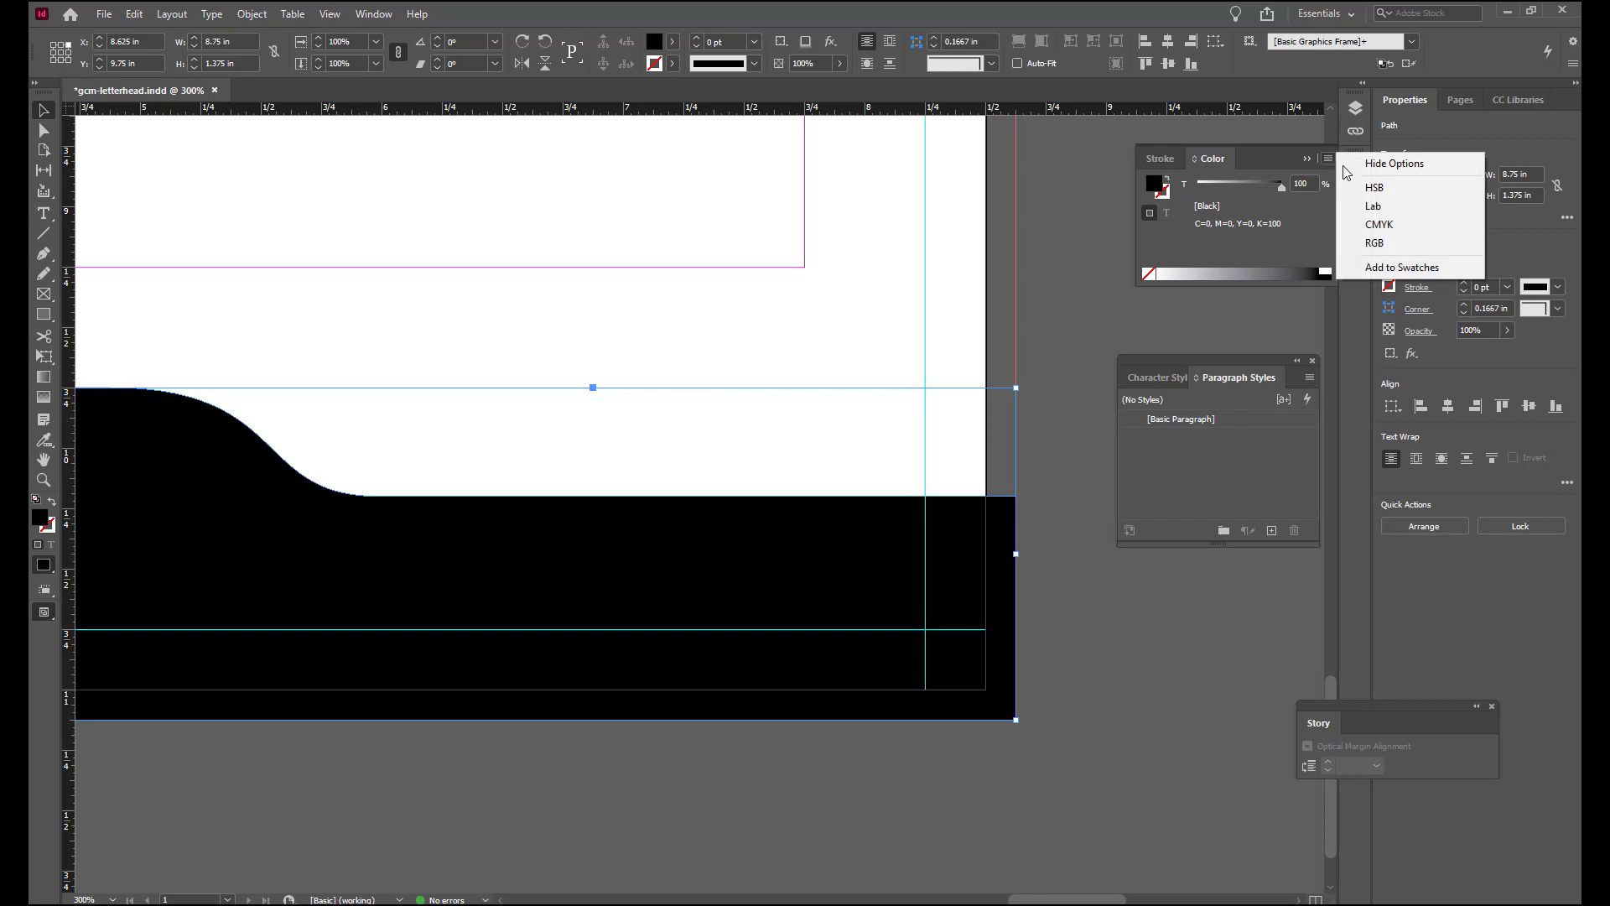
click(1375, 225)
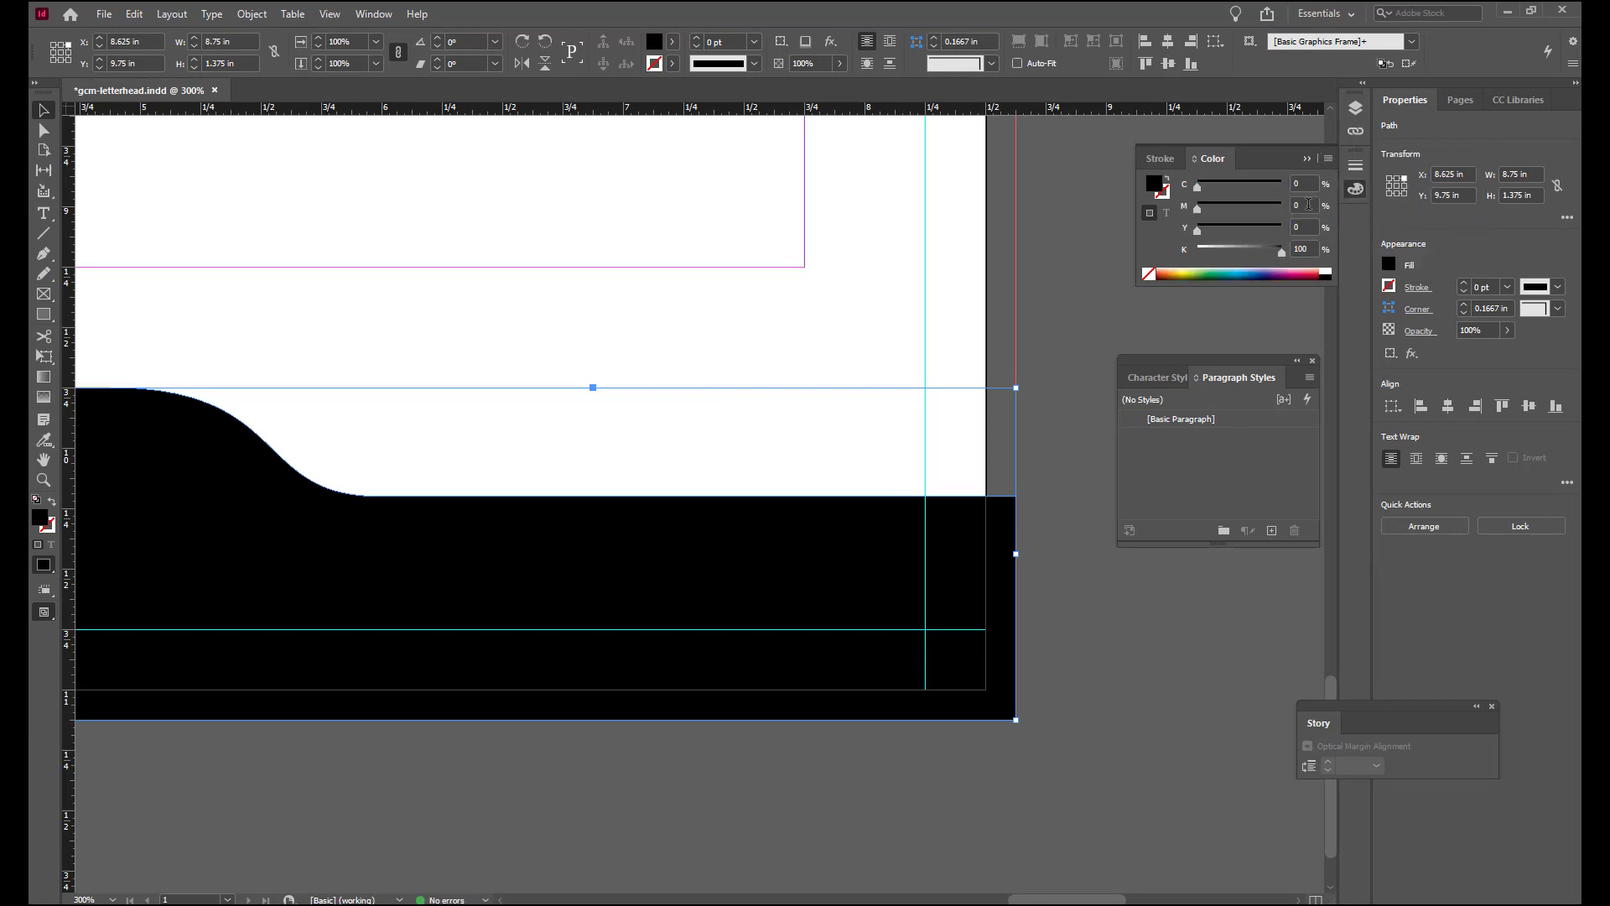
Step: Set the shape's fill to C=85, M=50, Y=85, K=40 and add this green to the swatches
click(1302, 183)
text(85)
key(Tab)
text(5)
key(Tab)
text(85)
key(Tab)
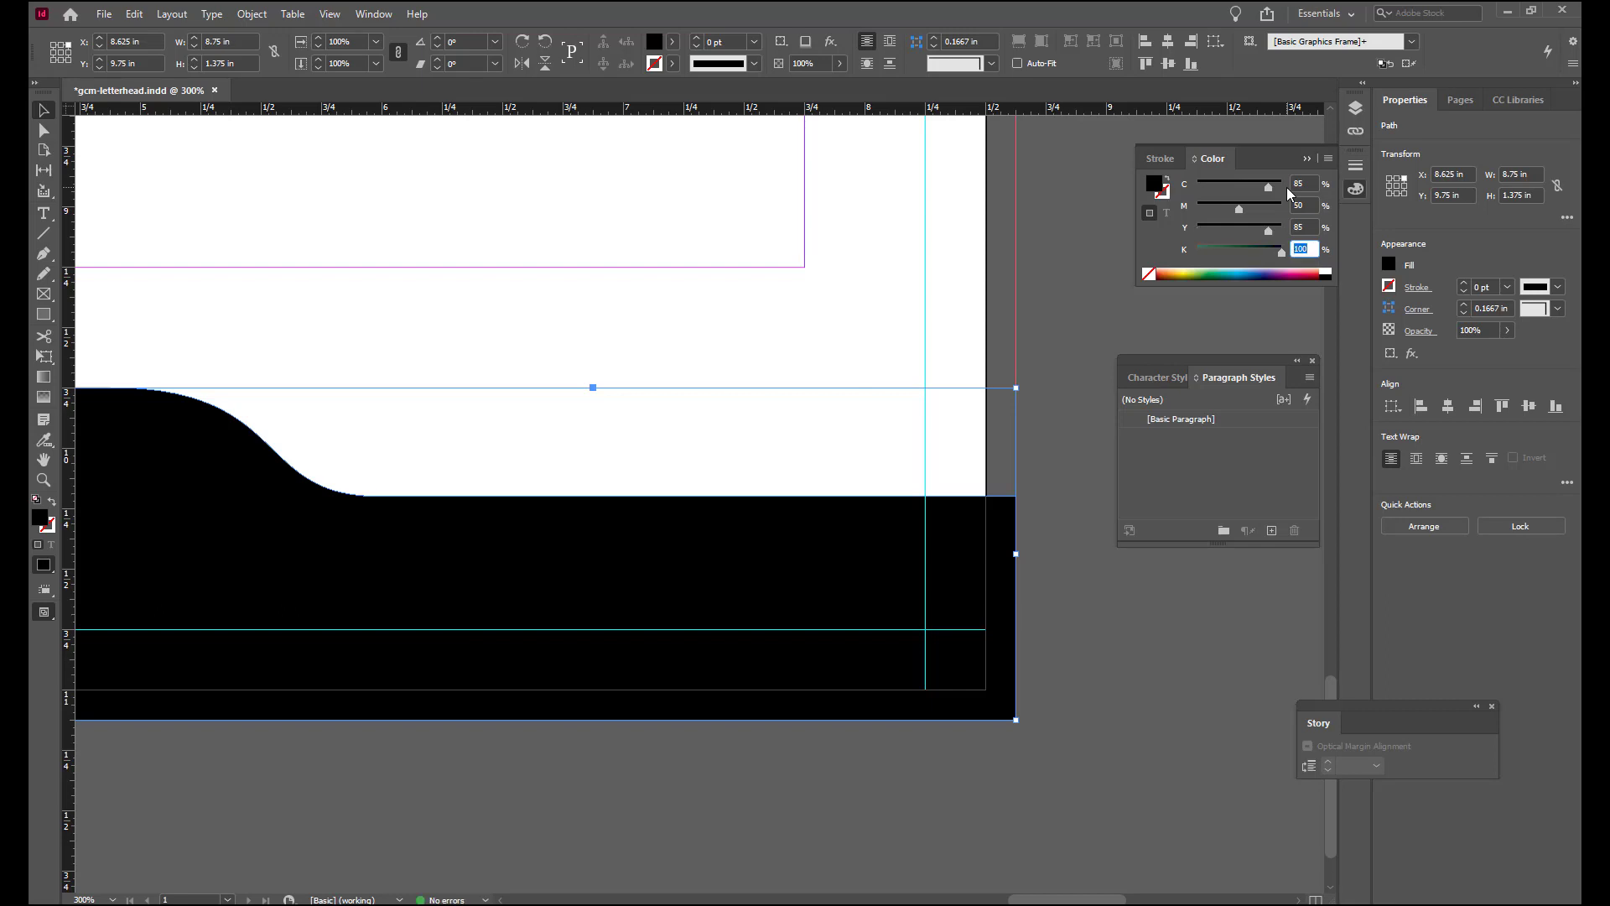
text(40)
key(Return)
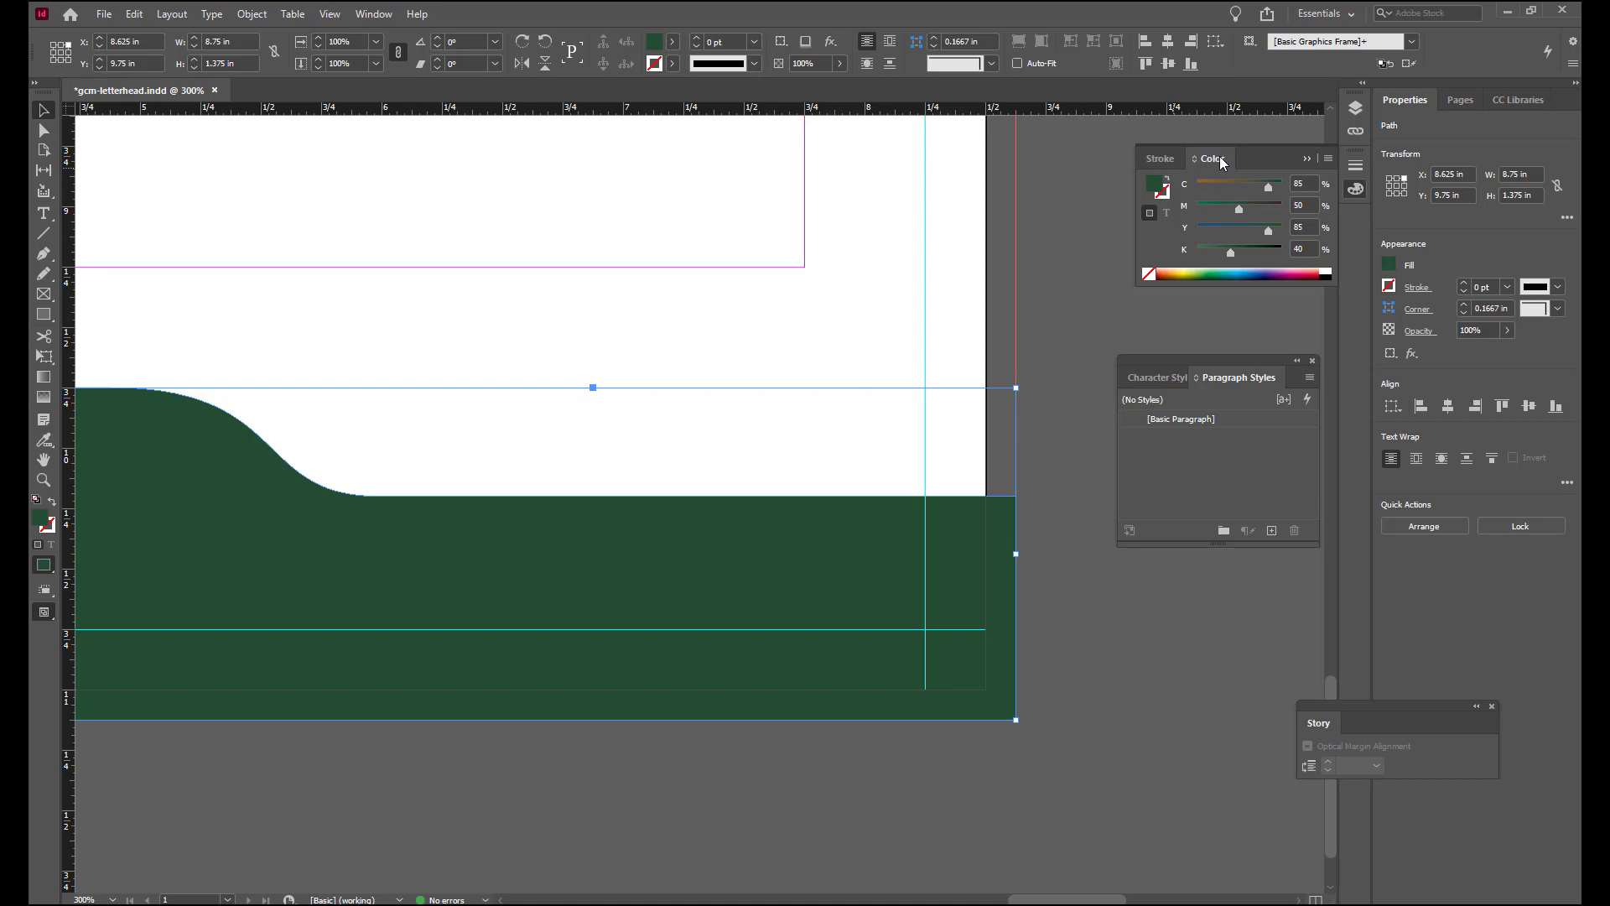
click(1329, 158)
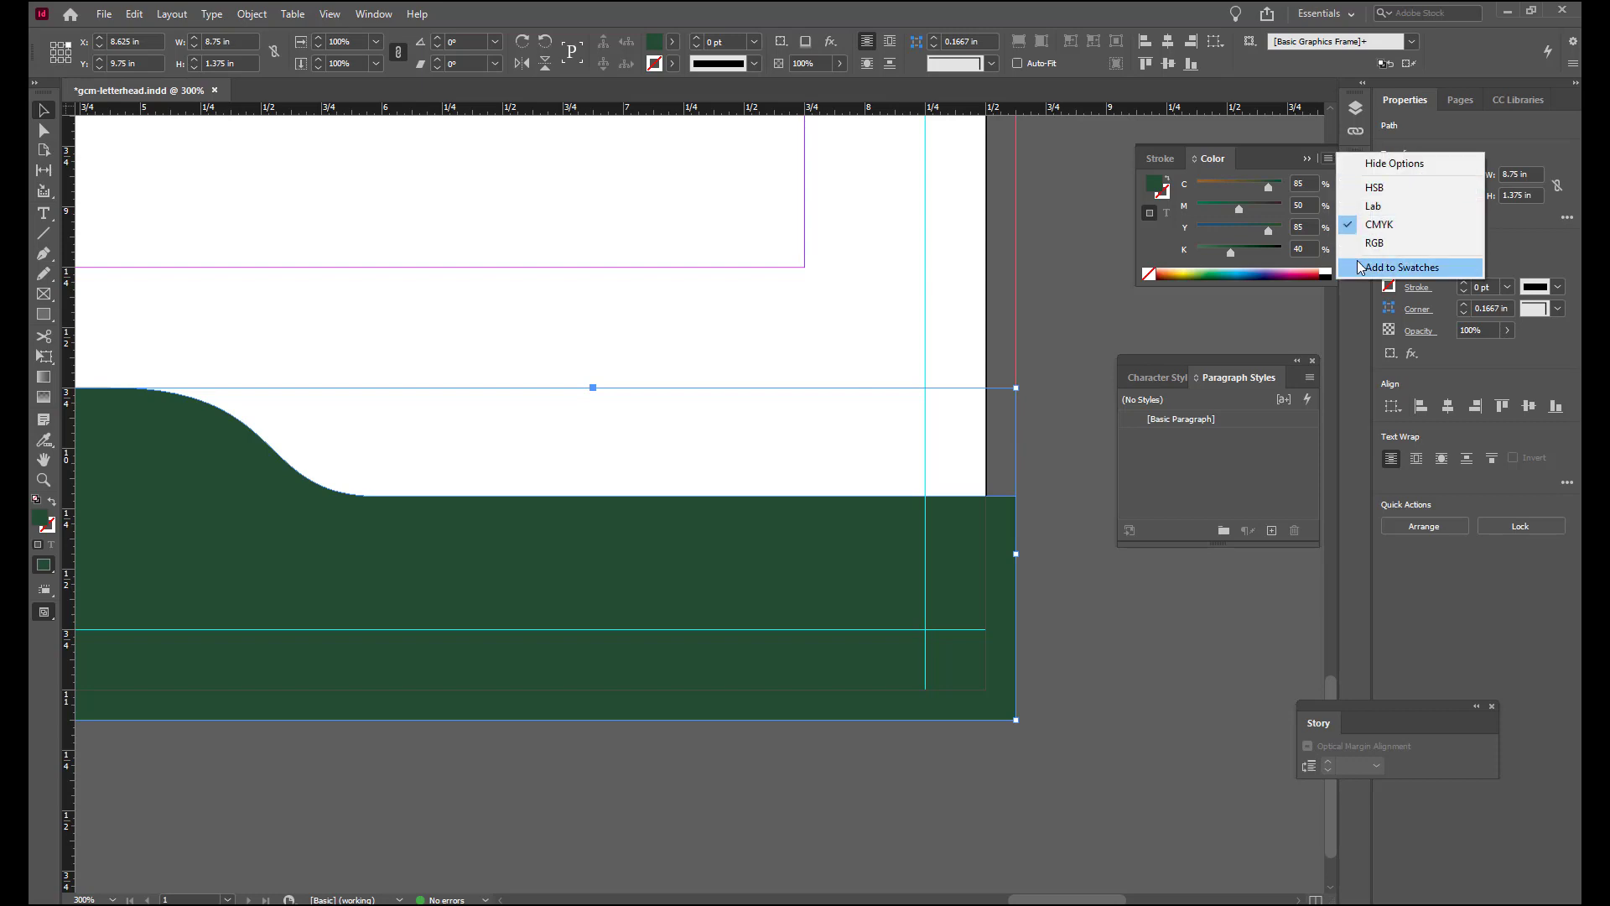
click(1361, 267)
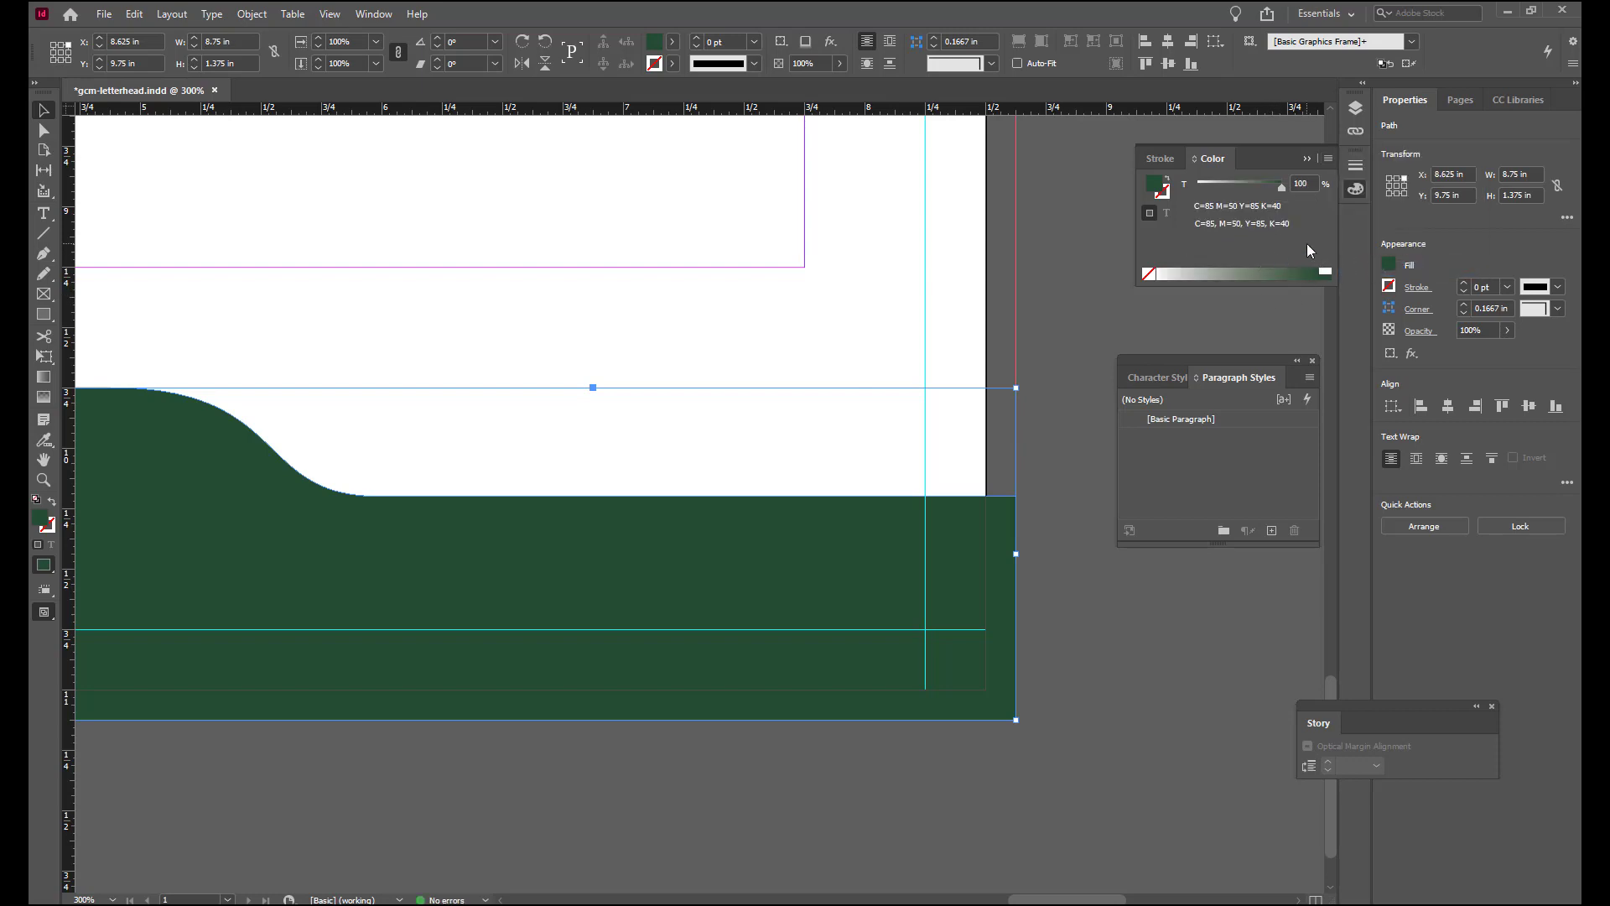